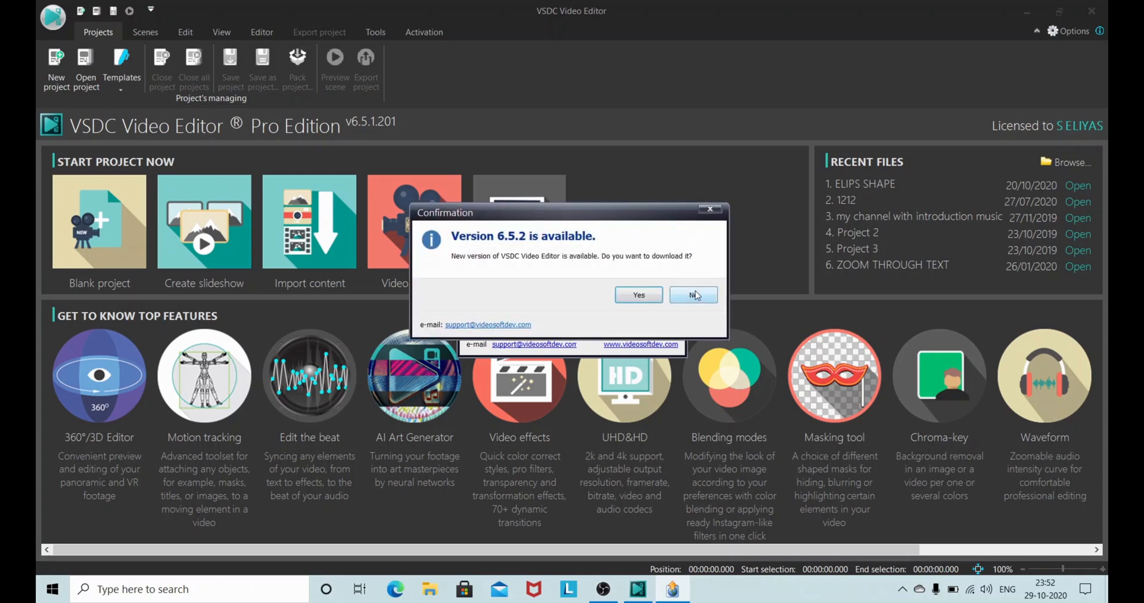
# Step: Decline the update and create a blank project titled SIMPLE INTRO TITLE with Free configuration and a 30 fps framerate
pyautogui.click(695, 296)
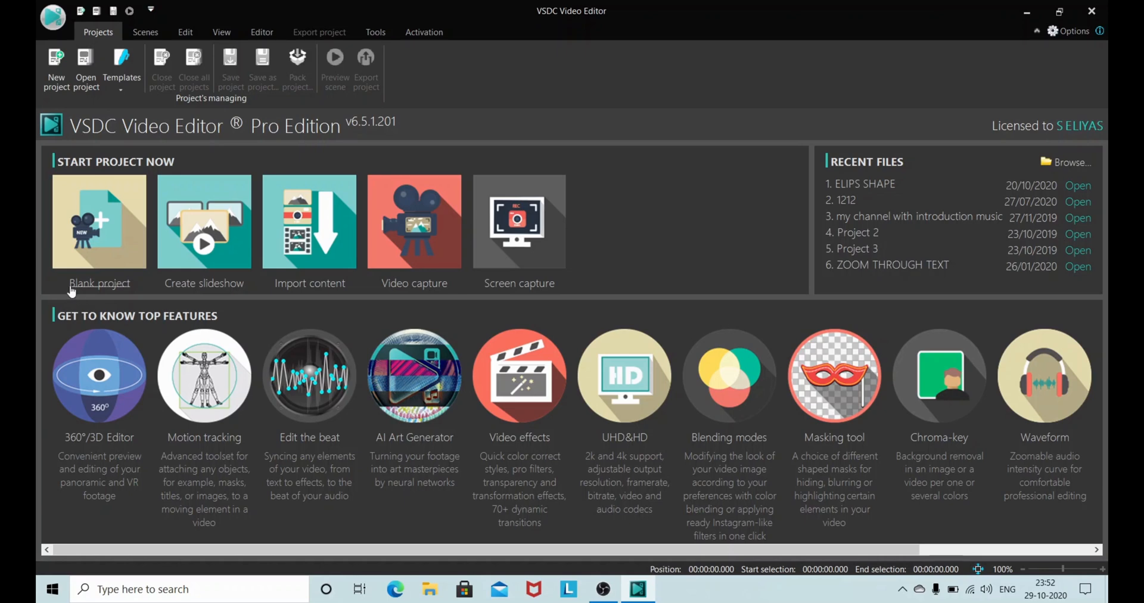
pyautogui.click(103, 238)
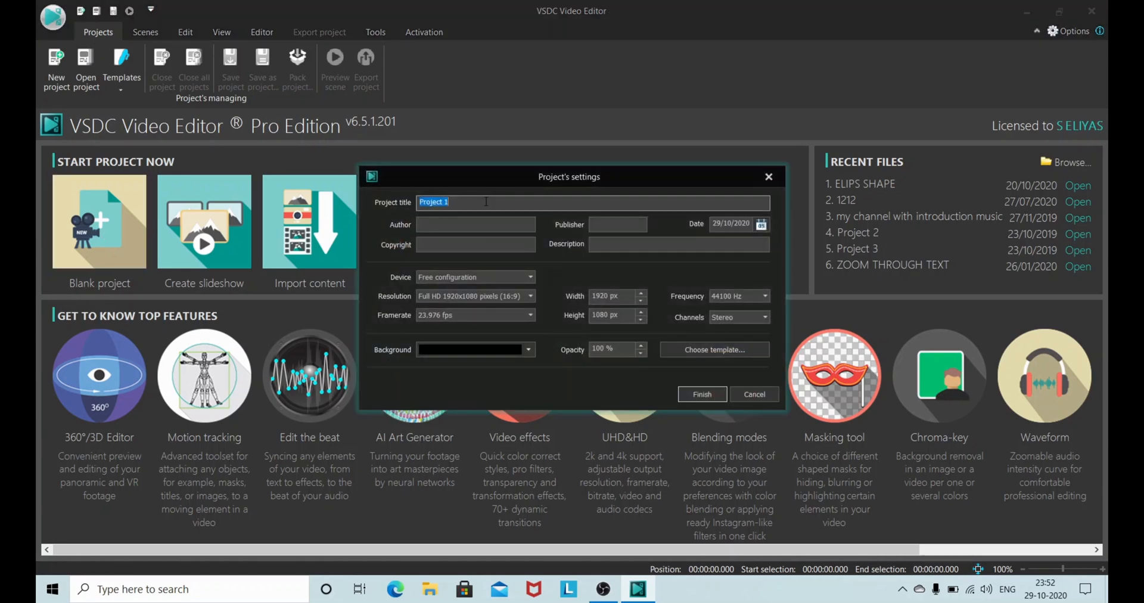
pyautogui.write('SIMPLE INTRO TITLE')
pyautogui.click(531, 278)
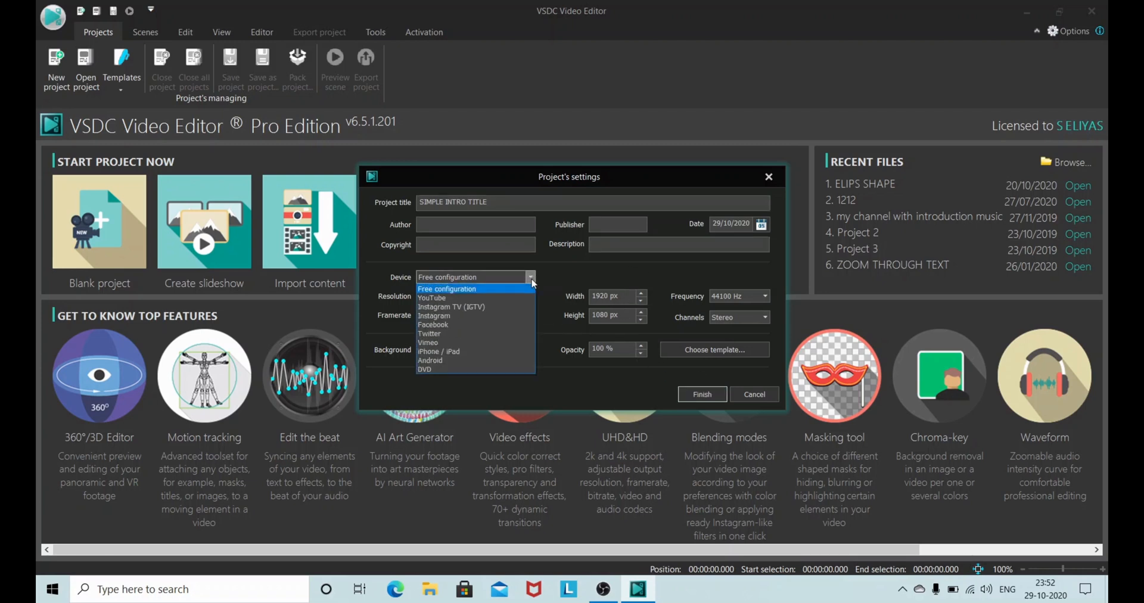
pyautogui.click(477, 289)
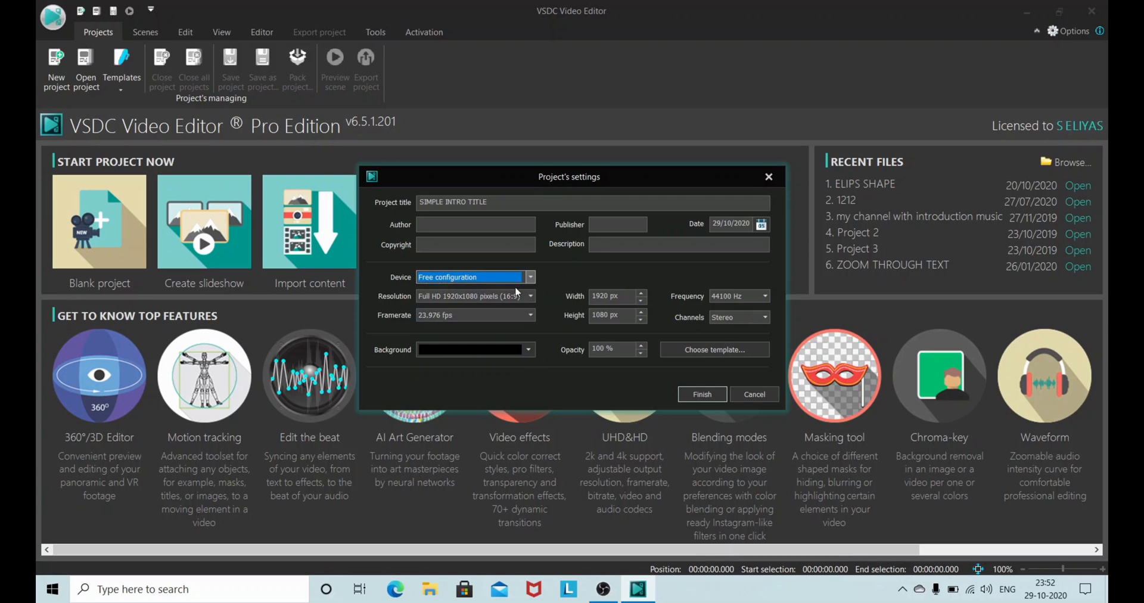
pyautogui.click(530, 315)
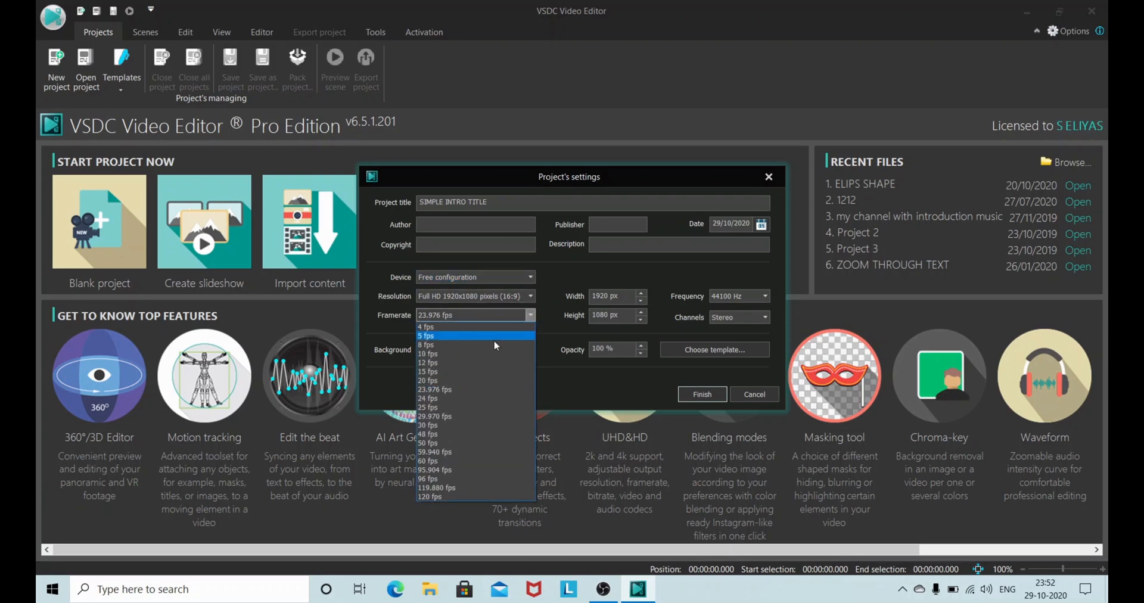
pyautogui.click(443, 429)
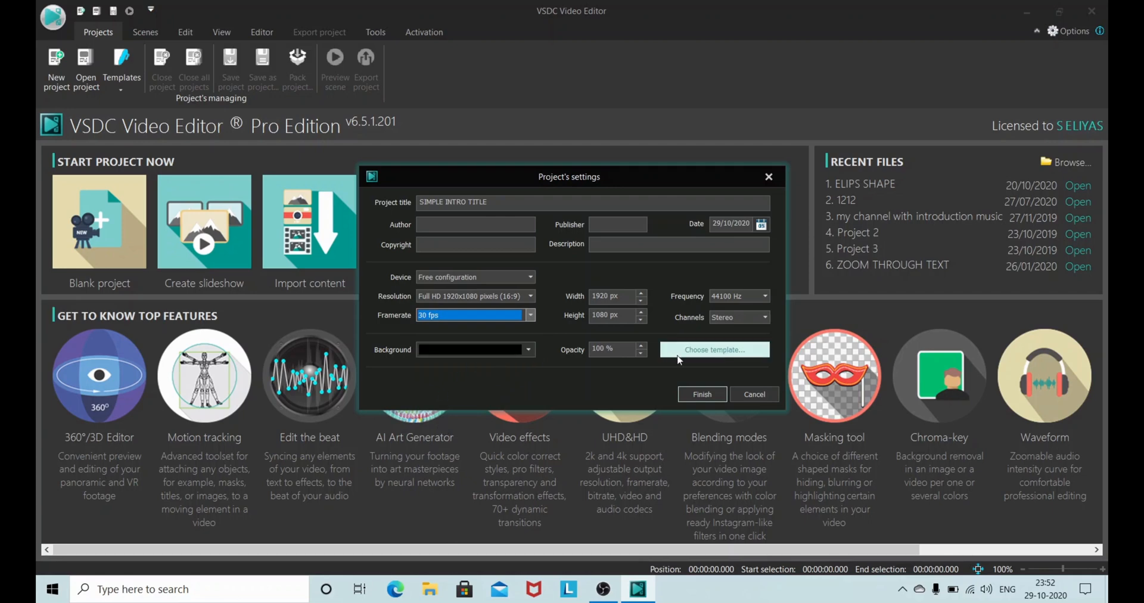
pyautogui.click(703, 397)
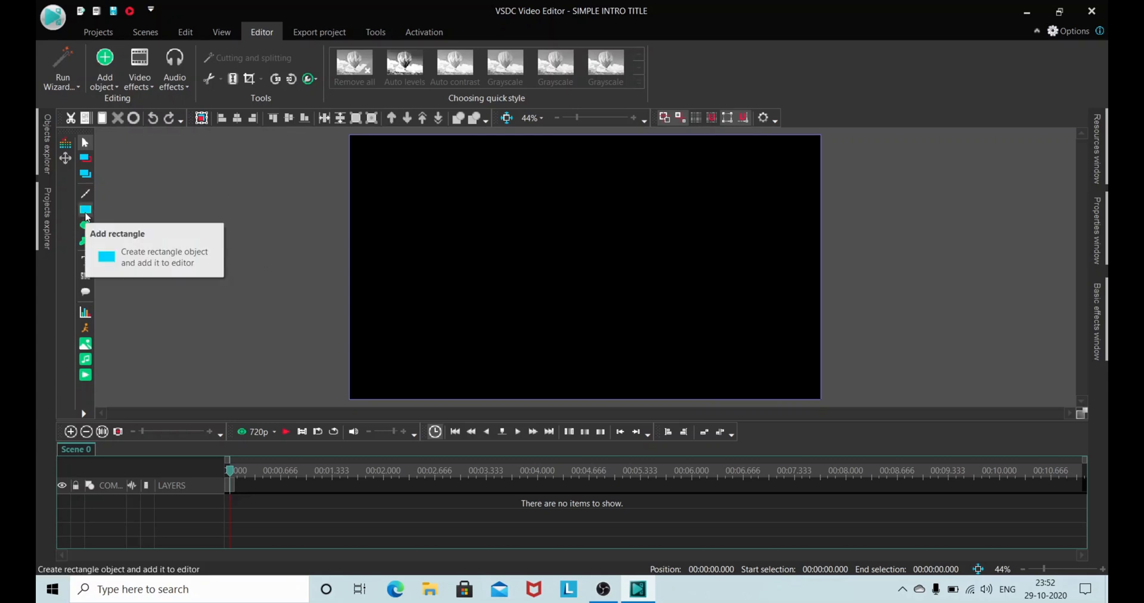
# Step: Add a rectangle from the cursor position on a new layer, drawn as a thin vertical bar near the frame's middle
pyautogui.click(86, 216)
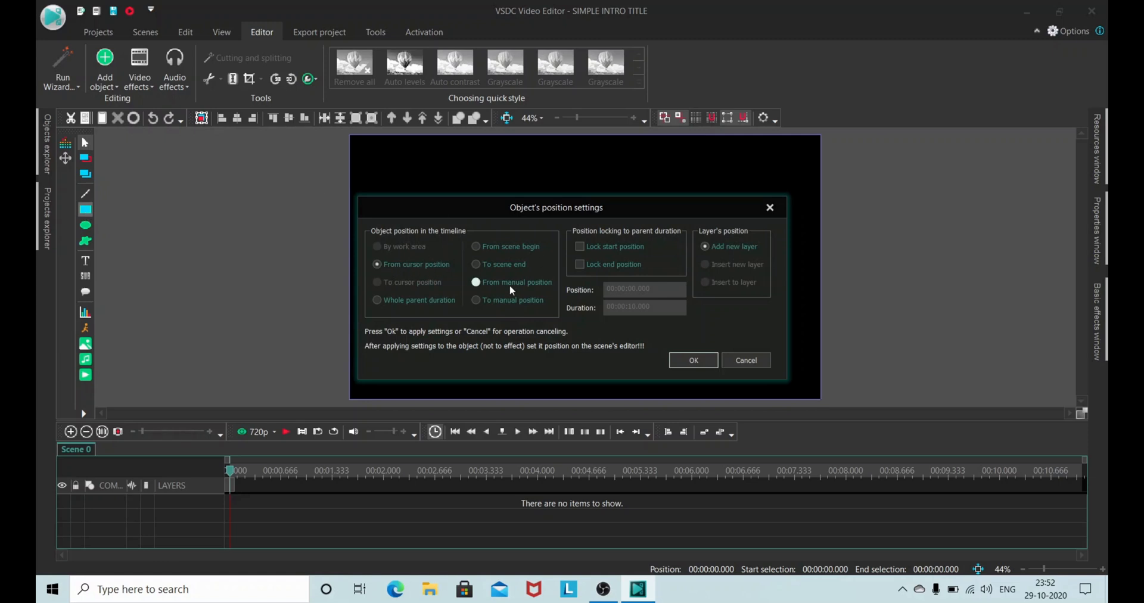
pyautogui.click(683, 361)
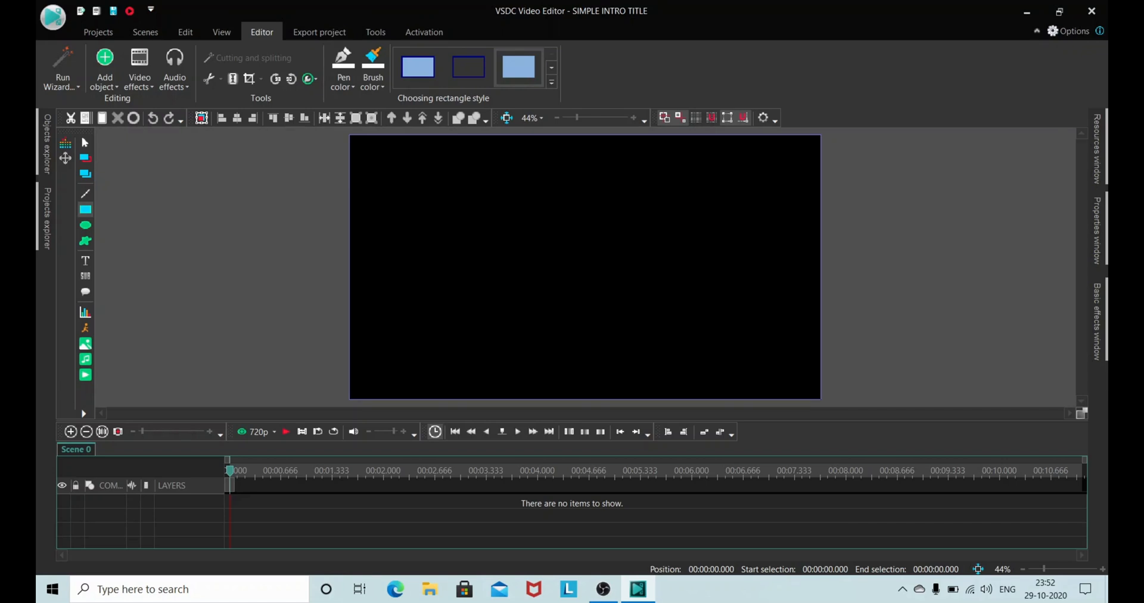
pyautogui.moveTo(532, 232)
pyautogui.mouseDown()
pyautogui.moveTo(572, 250)
pyautogui.moveTo(558, 316)
pyautogui.moveTo(539, 300)
pyautogui.mouseUp()
pyautogui.click(256, 283)
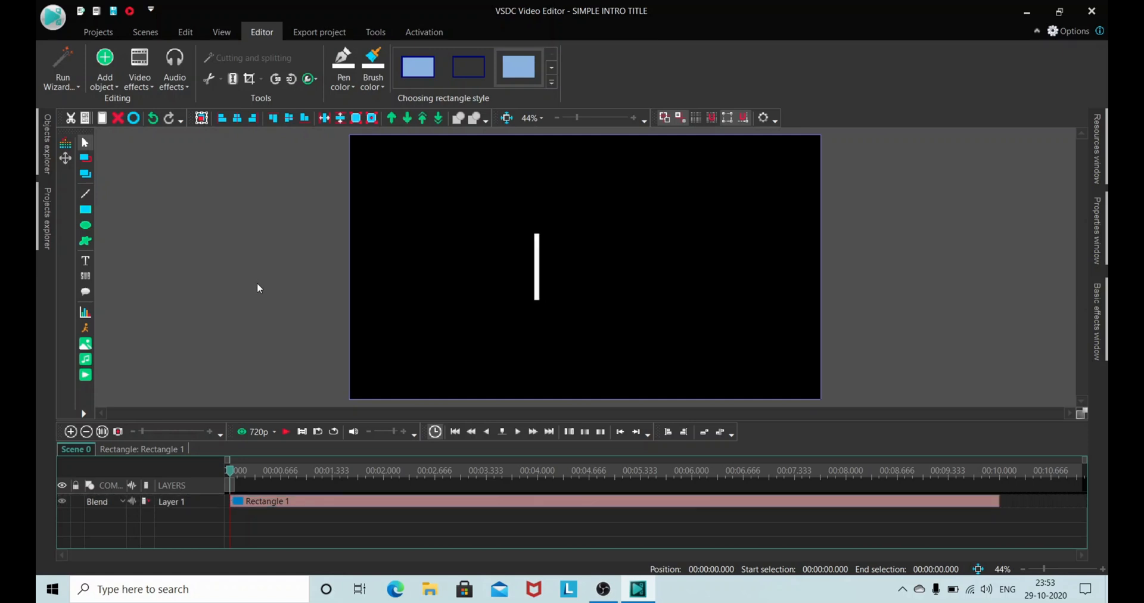
# Step: Centre the thin rectangle vertically and horizontally in the frame
pyautogui.click(536, 255)
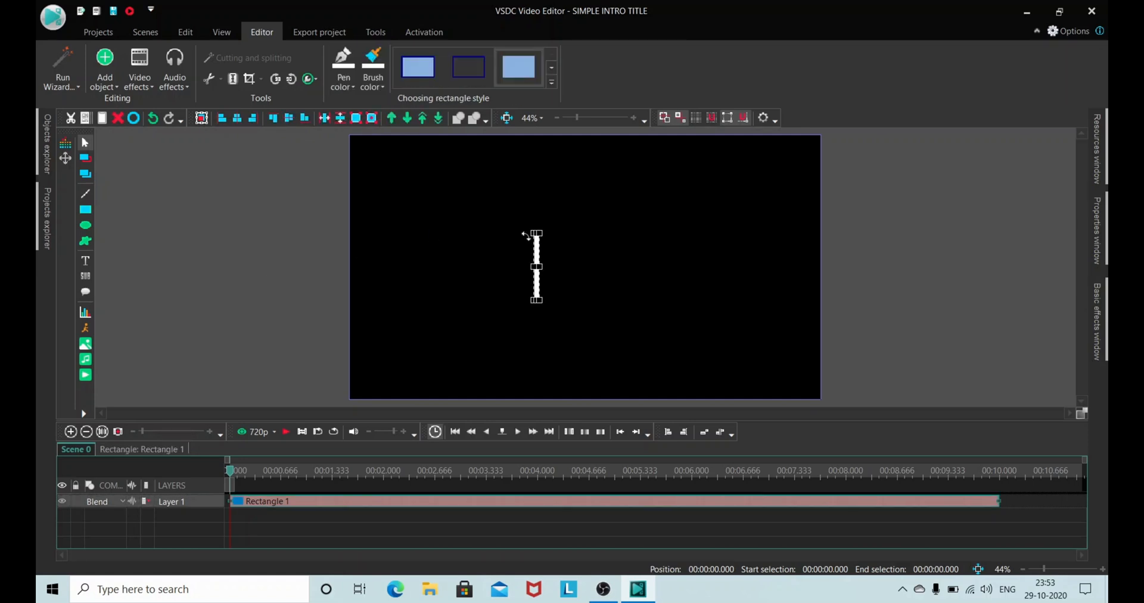
pyautogui.click(292, 123)
pyautogui.click(238, 120)
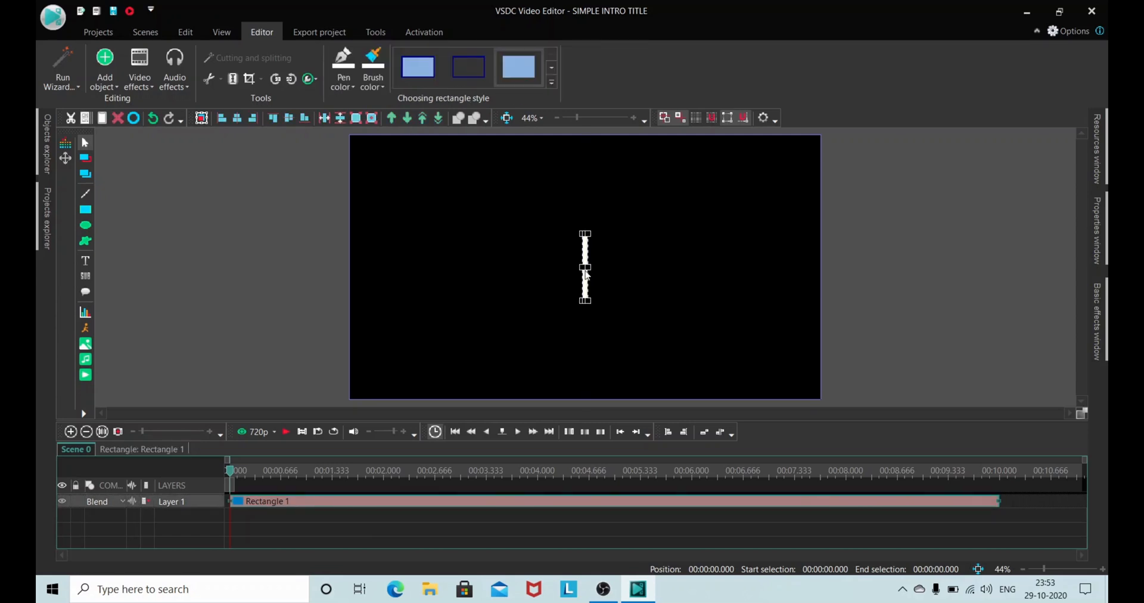
pyautogui.click(882, 303)
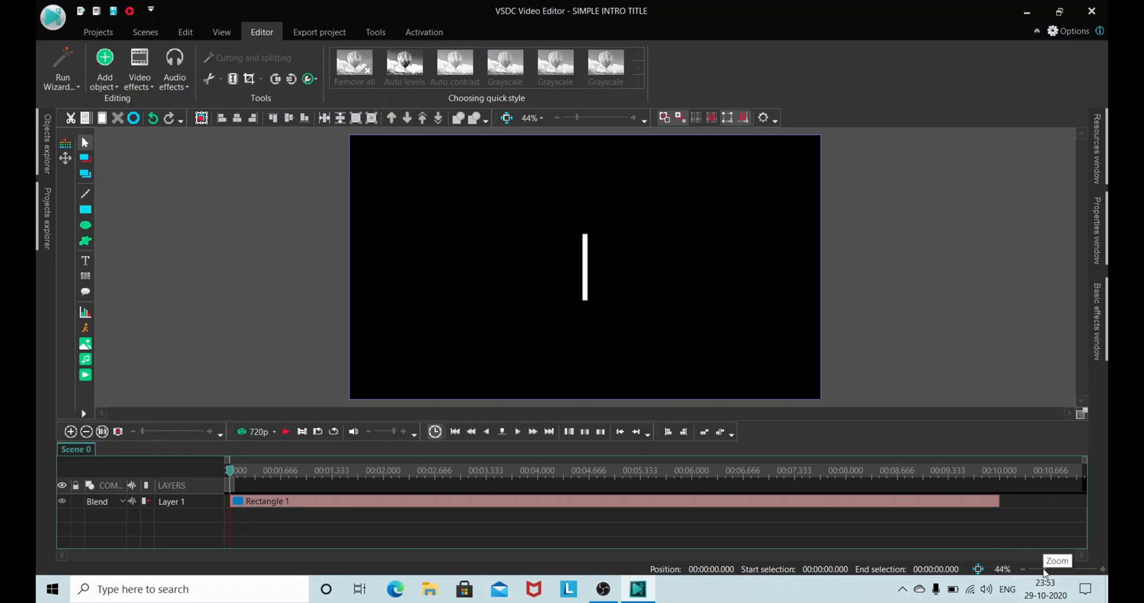
# Step: Move the thin rectangle straight up until it sits just outside the frame's upper edge
pyautogui.moveTo(1044, 569); pyautogui.dragTo(1040, 572)
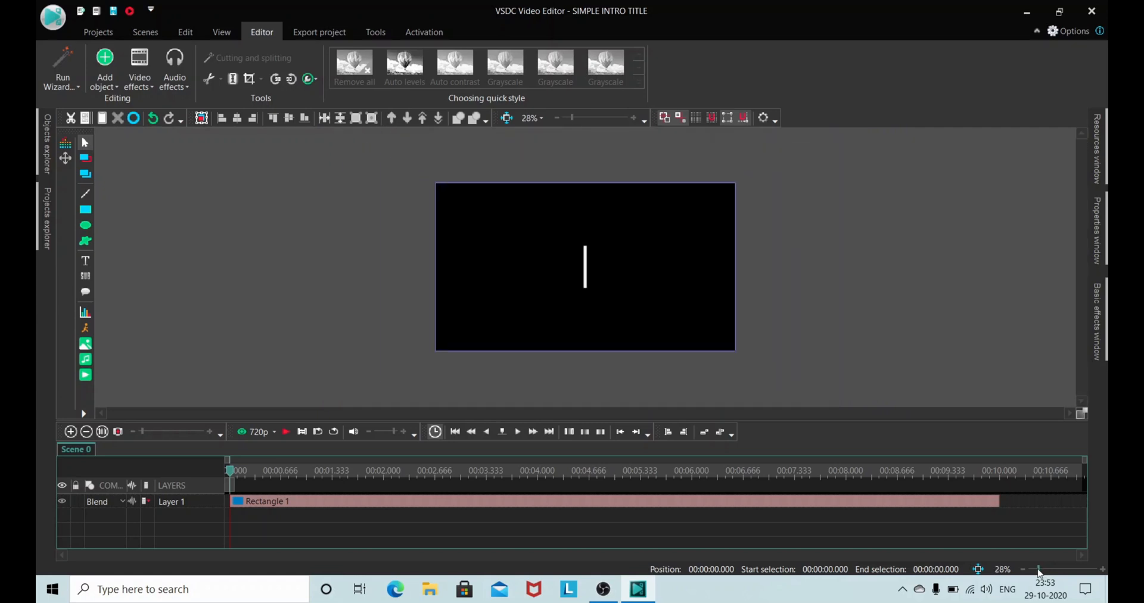
pyautogui.click(586, 278)
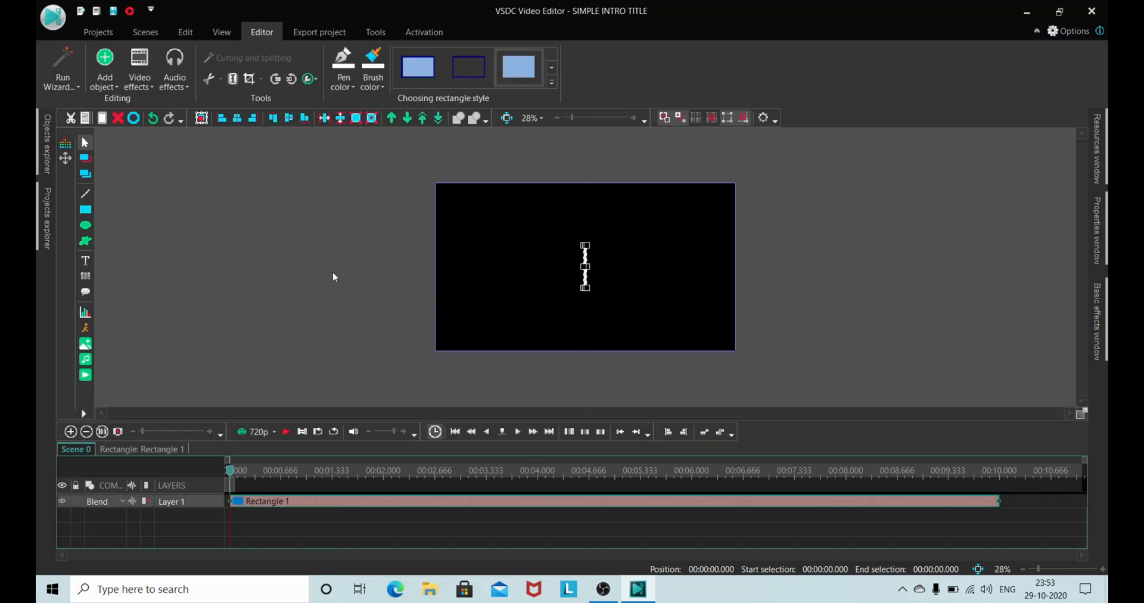
pyautogui.click(364, 268)
pyautogui.moveTo(586, 278); pyautogui.dragTo(587, 163)
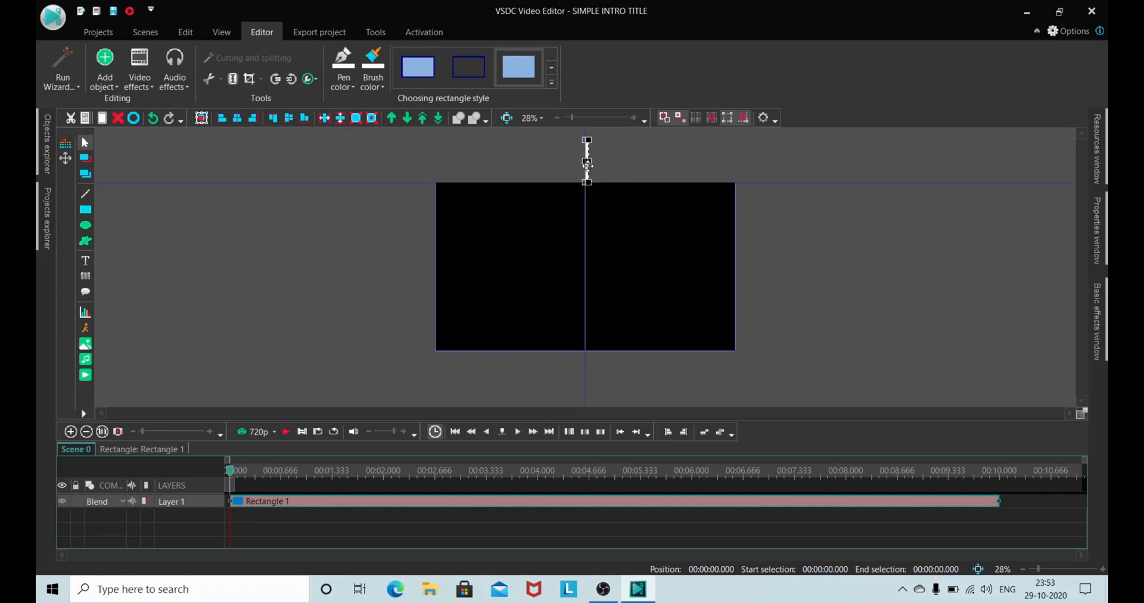
pyautogui.moveTo(587, 164); pyautogui.dragTo(587, 165)
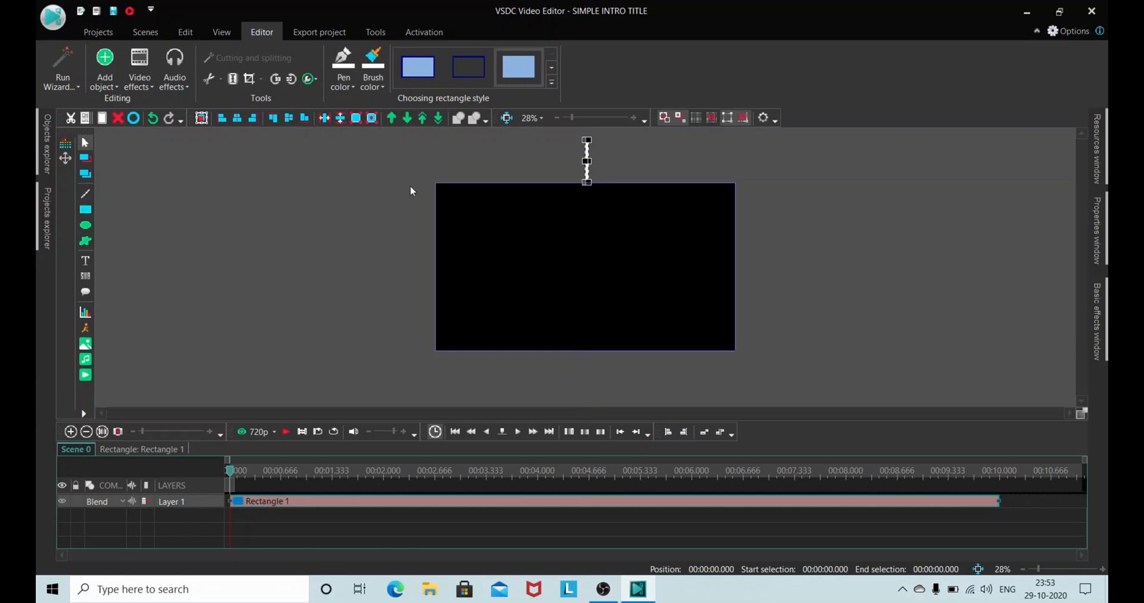
pyautogui.click(356, 248)
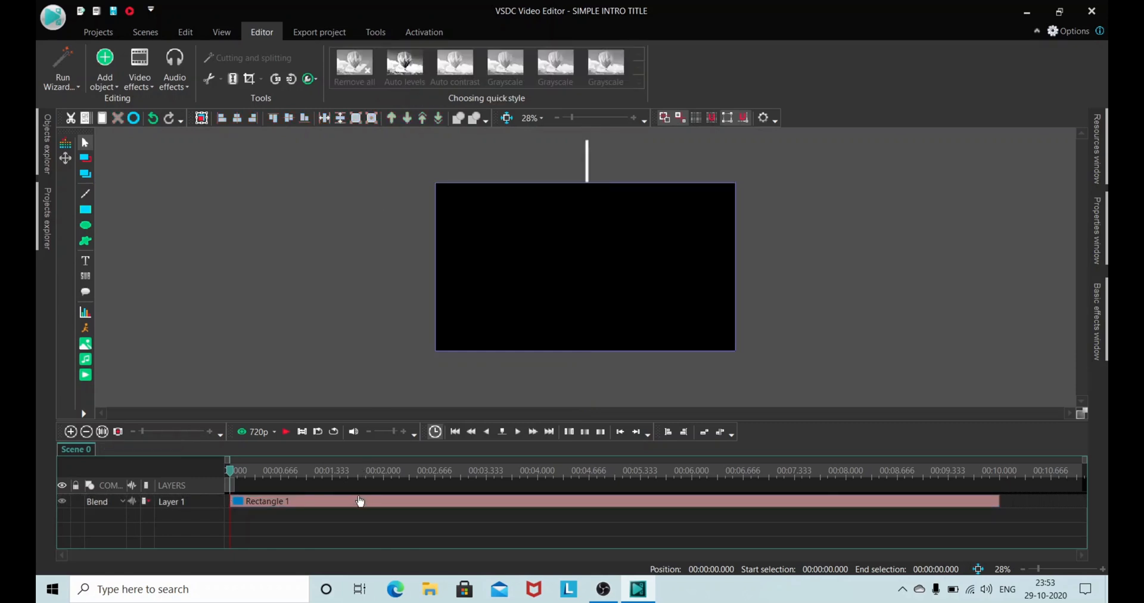
# Step: Add a movement to the rectangle that continues to the object end, with its end point at the centre of the frame
pyautogui.doubleClick(358, 502)
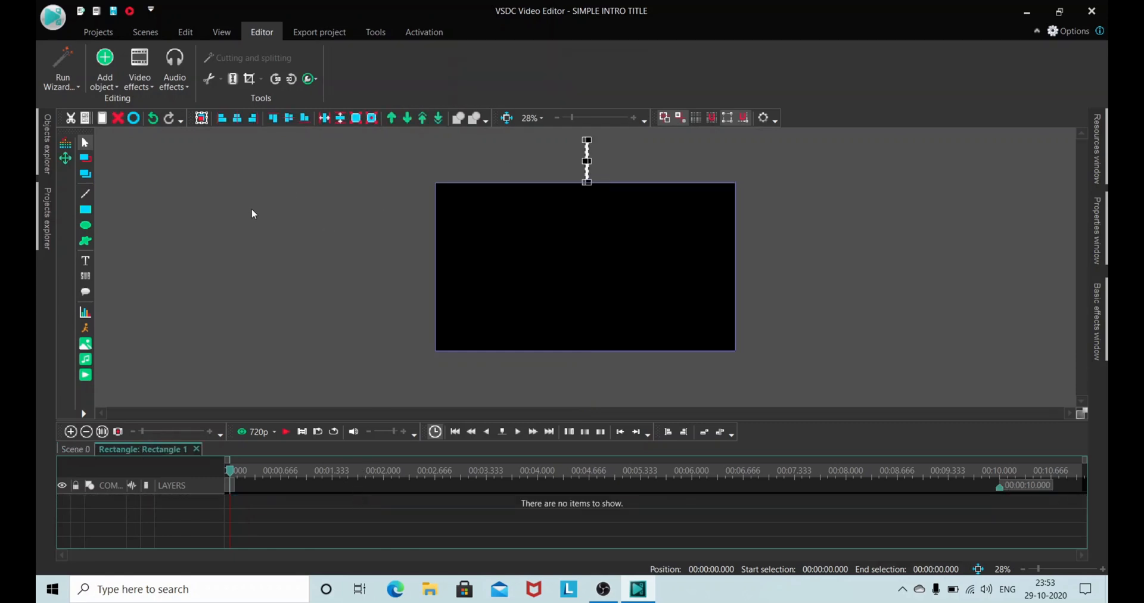
pyautogui.click(70, 161)
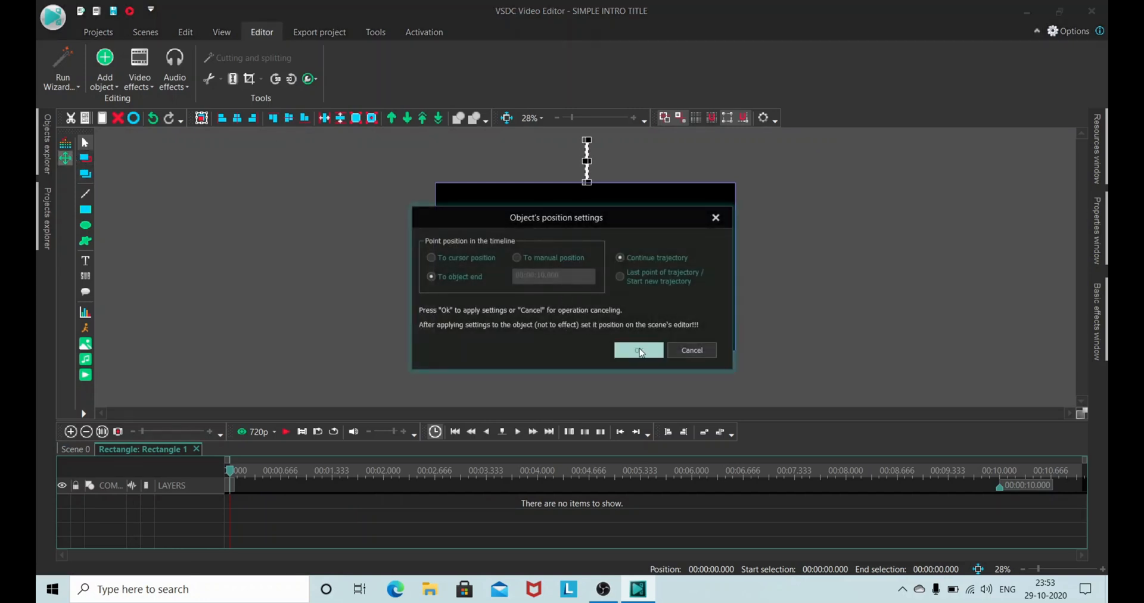
pyautogui.click(640, 351)
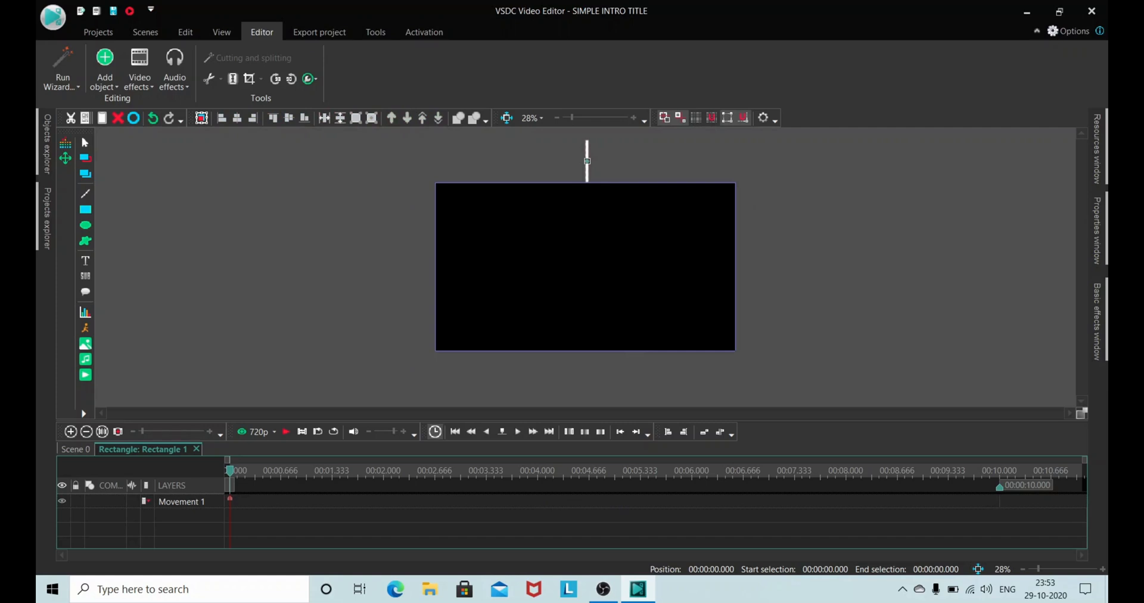
pyautogui.click(587, 261)
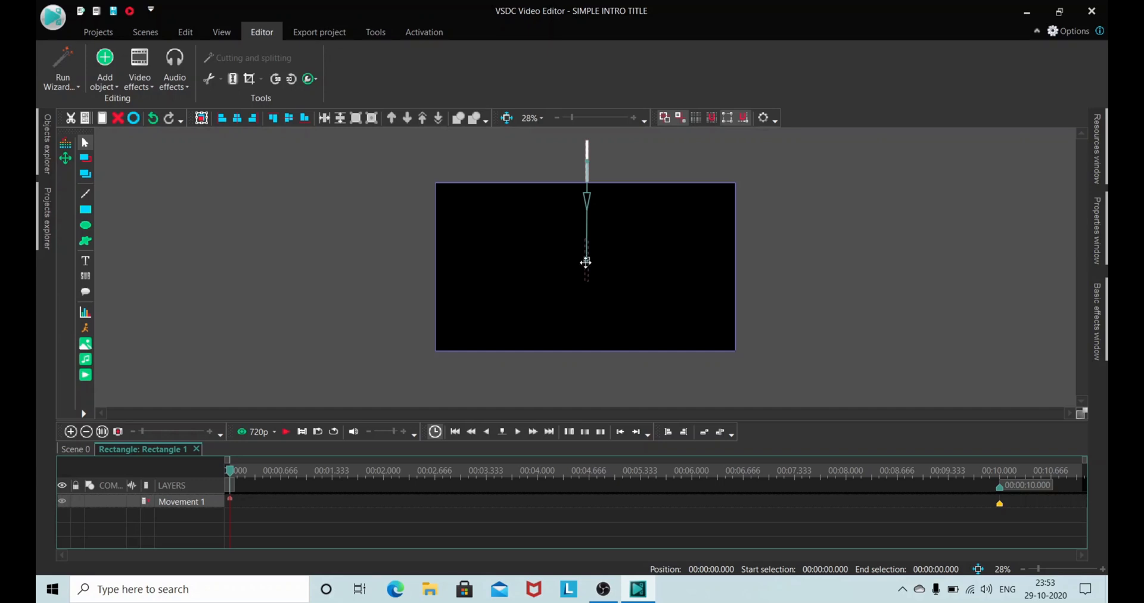
pyautogui.moveTo(586, 261); pyautogui.dragTo(587, 270)
# Step: Preview the rectangle's downward movement and return the playhead to the start
pyautogui.click(286, 432)
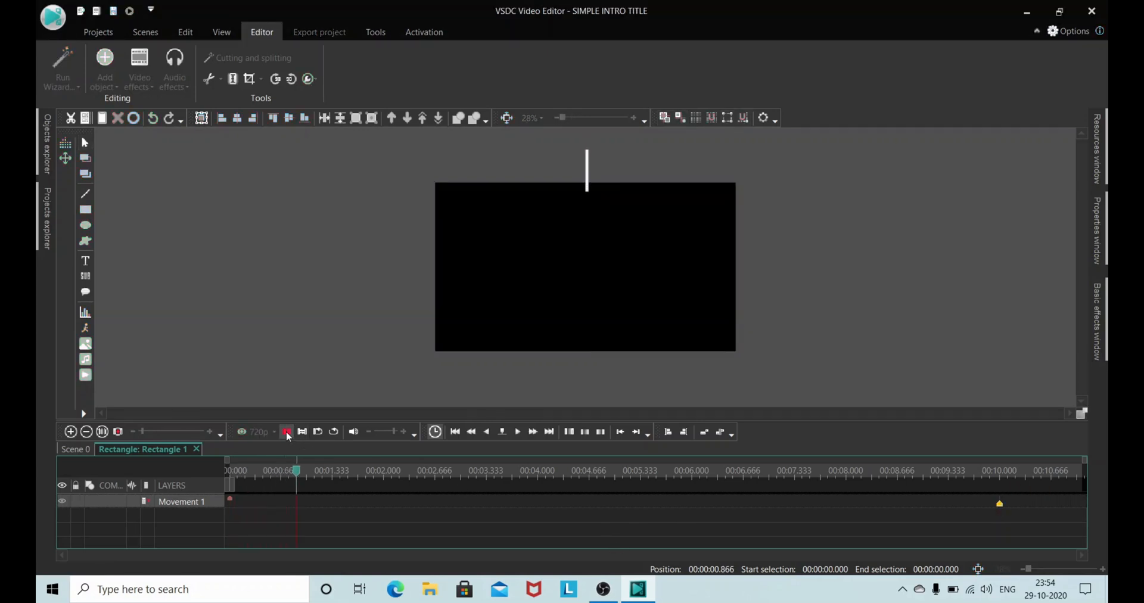
pyautogui.click(286, 432)
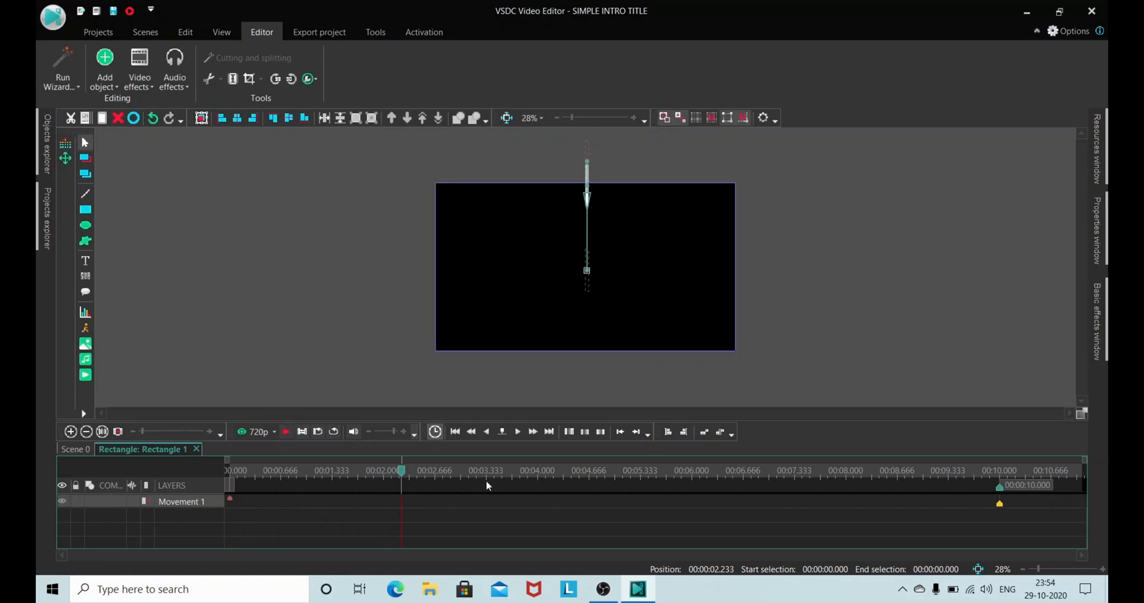
pyautogui.moveTo(401, 471); pyautogui.dragTo(190, 483)
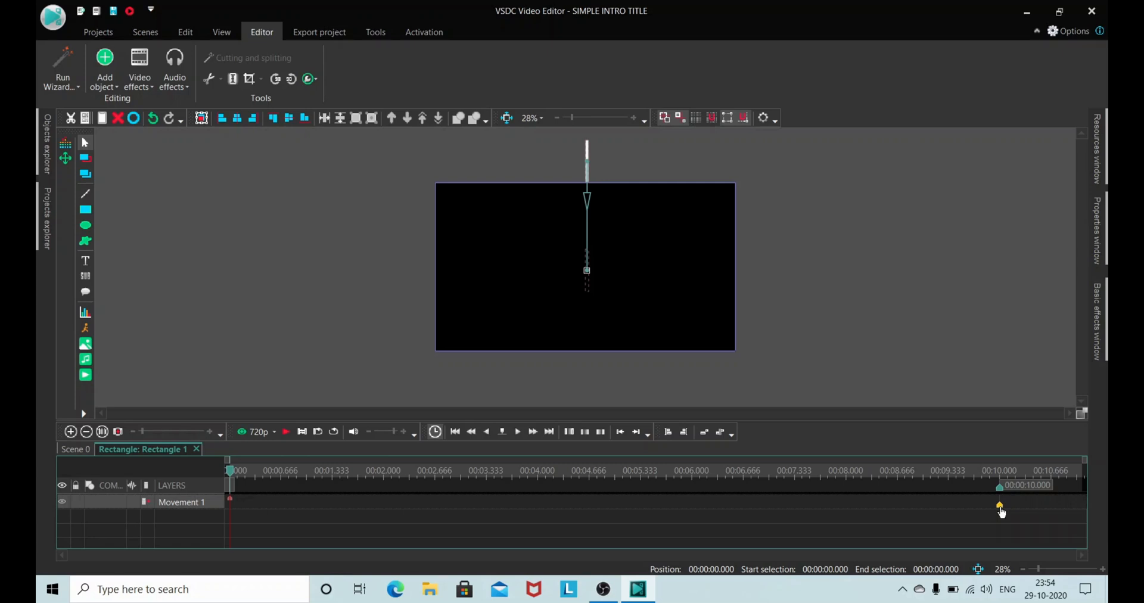
# Step: Shift the movement's end point to about 00:01.333 on the timeline and preview the faster drop twice
pyautogui.moveTo(1001, 511); pyautogui.dragTo(336, 508)
pyautogui.click(286, 432)
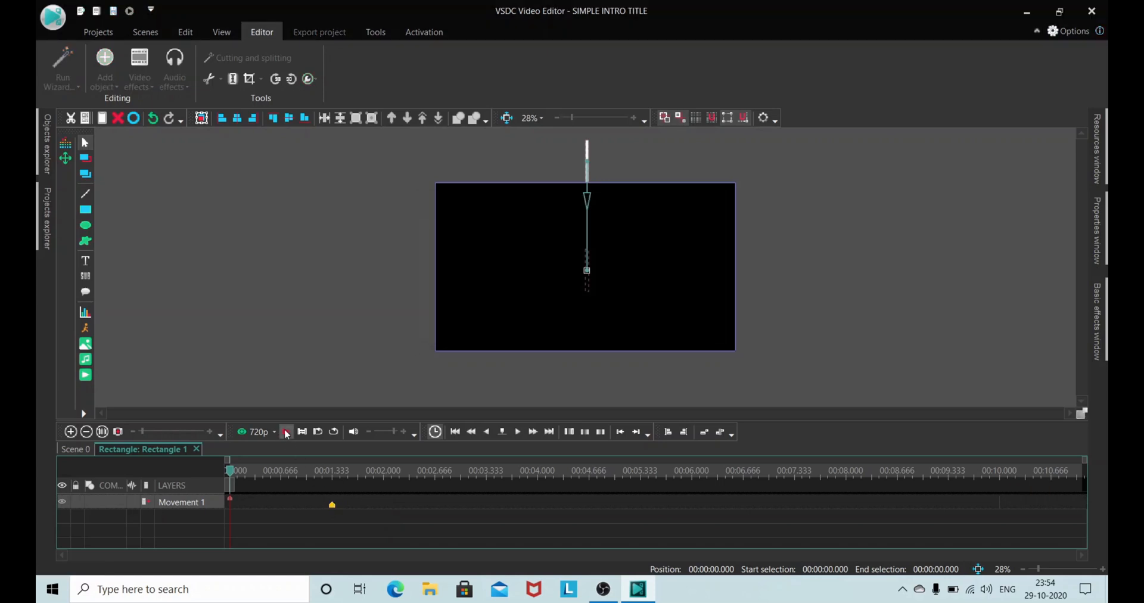
pyautogui.click(286, 432)
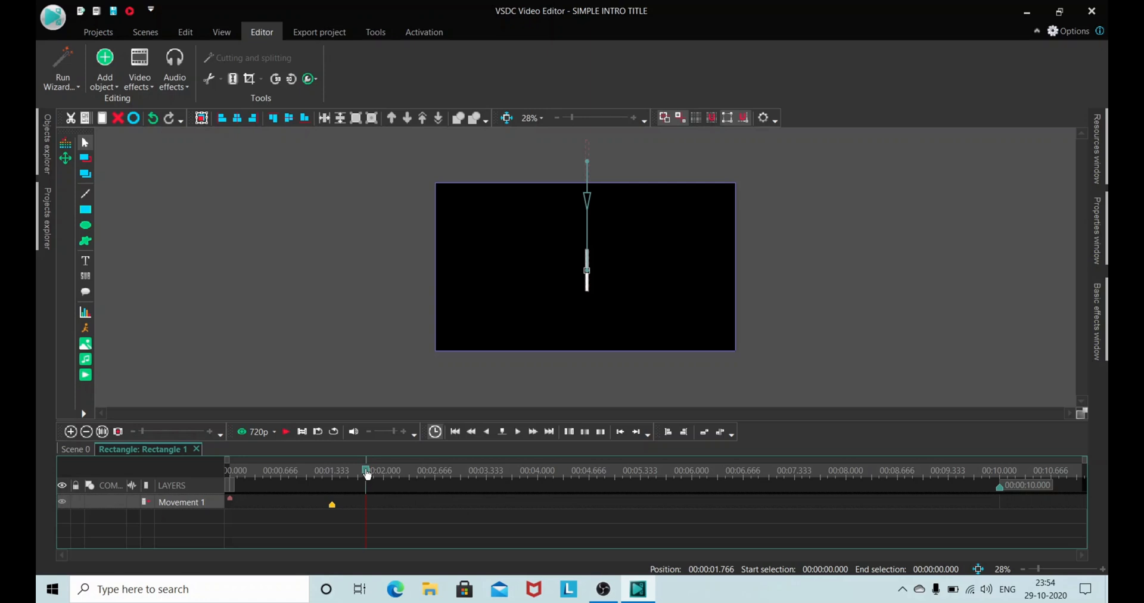
pyautogui.moveTo(369, 476); pyautogui.dragTo(186, 478)
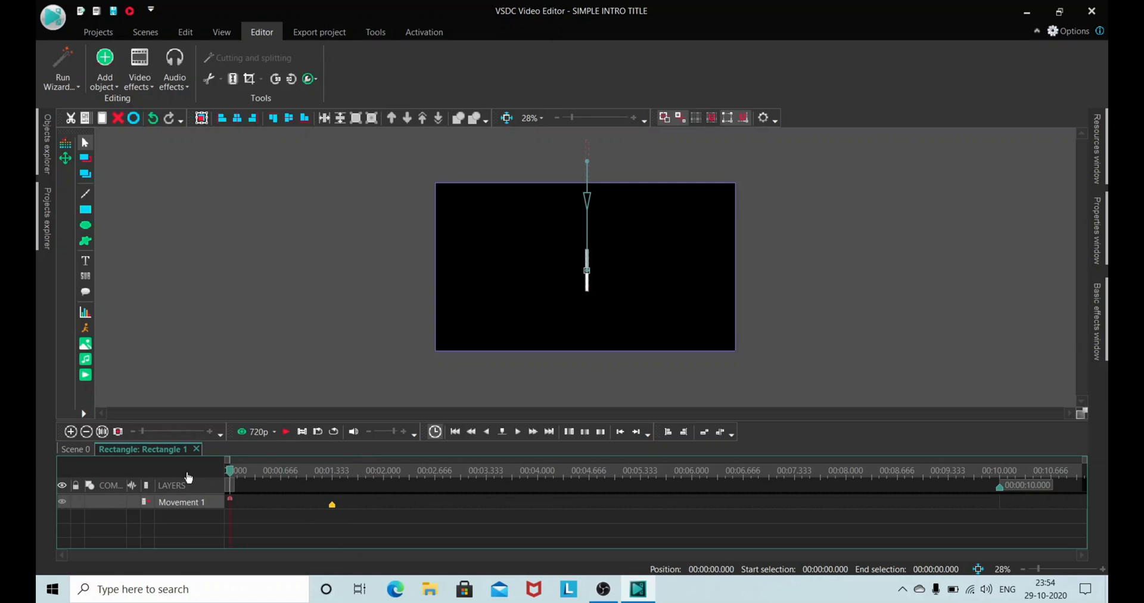
pyautogui.click(286, 432)
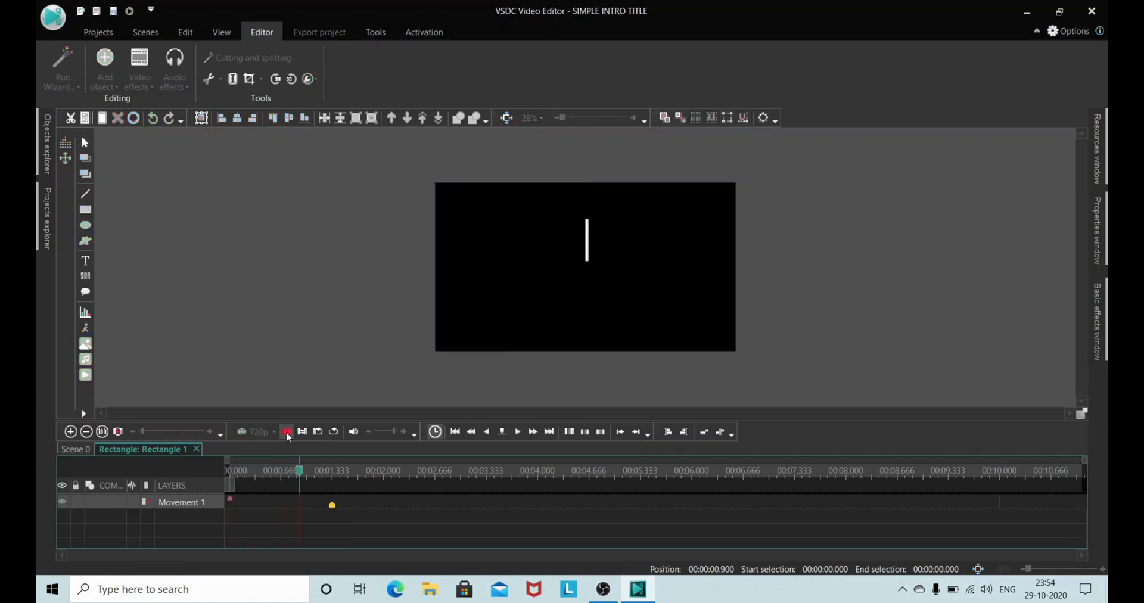
pyautogui.click(286, 432)
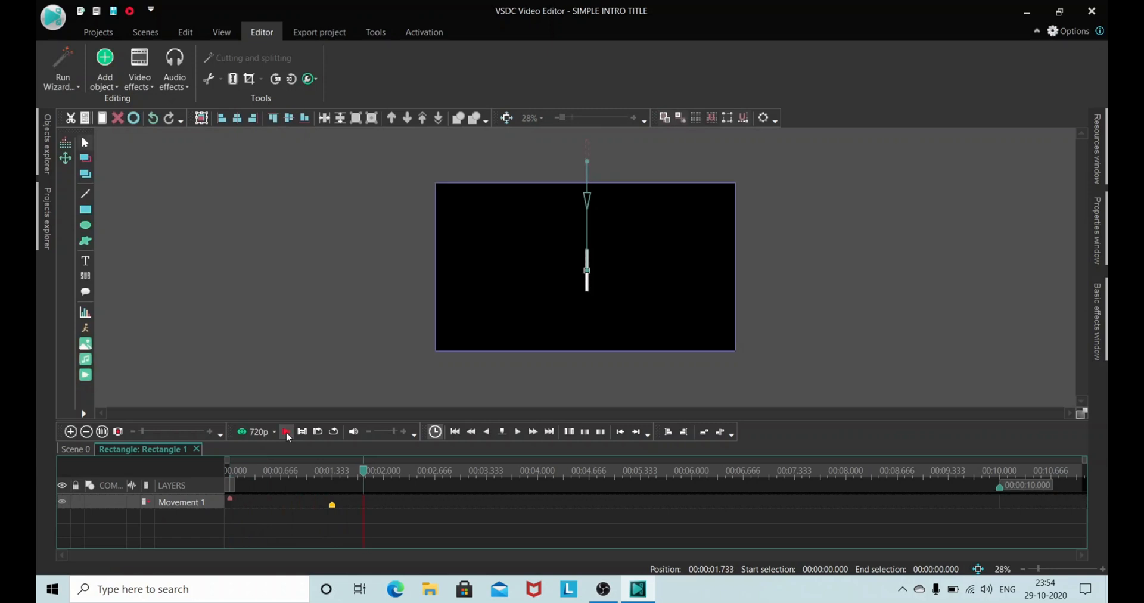
# Step: Place the playhead at 00:00:01.333 and centre the rectangle vertically in Scene 0
pyautogui.click(334, 471)
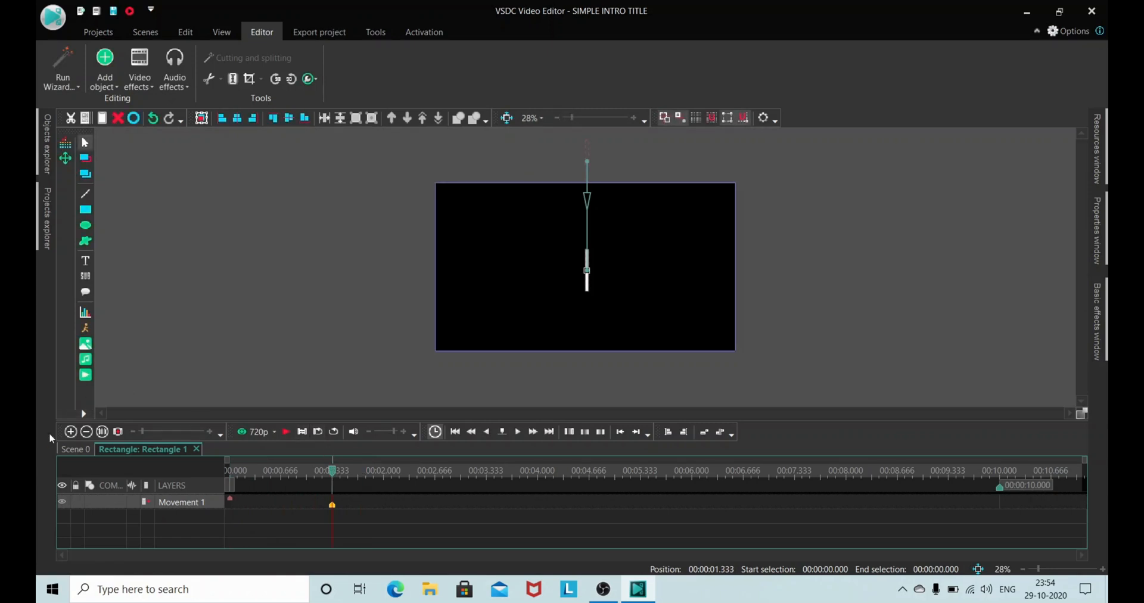
pyautogui.click(77, 450)
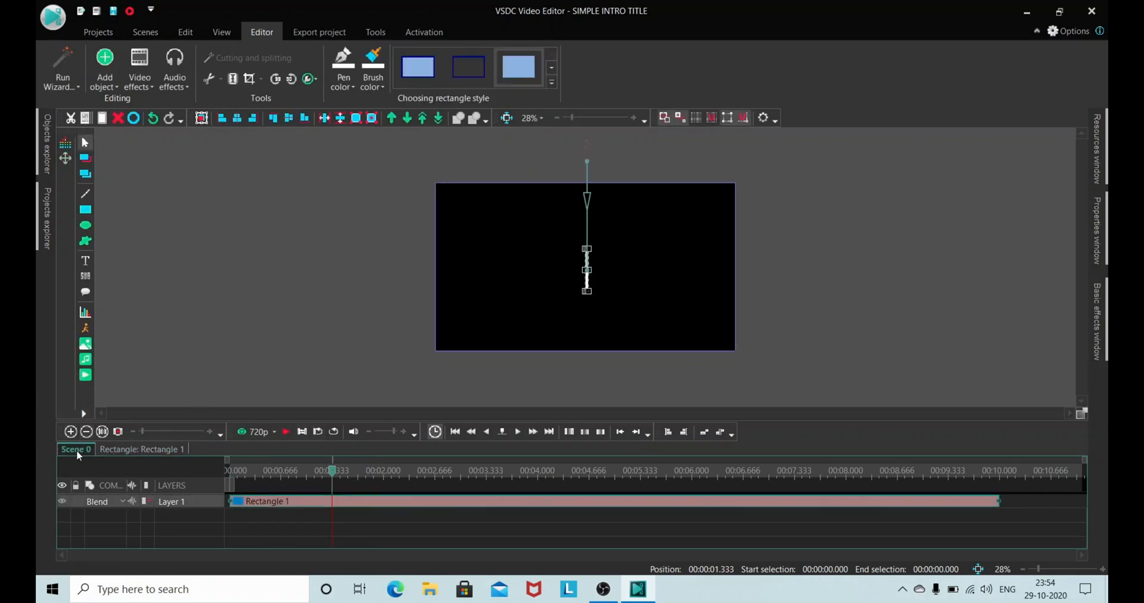
pyautogui.click(350, 363)
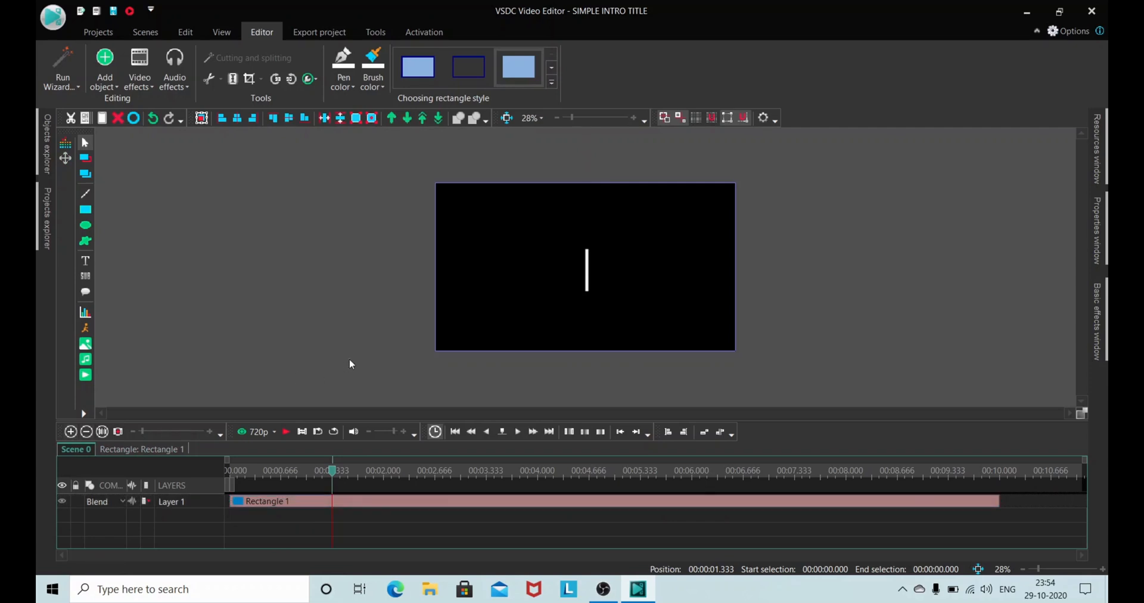
pyautogui.click(587, 271)
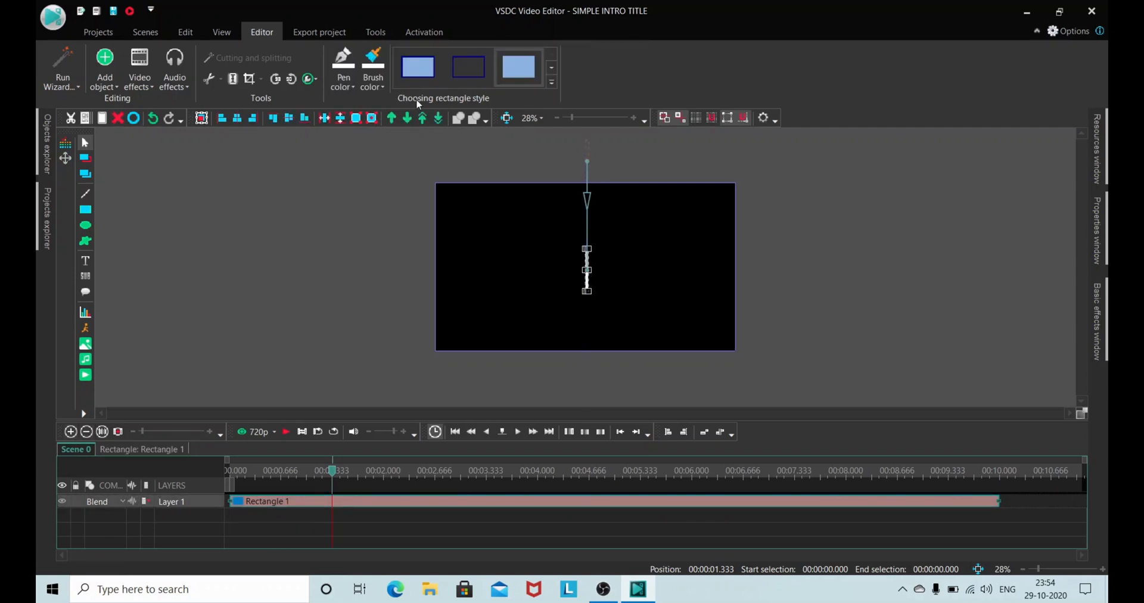
pyautogui.click(289, 118)
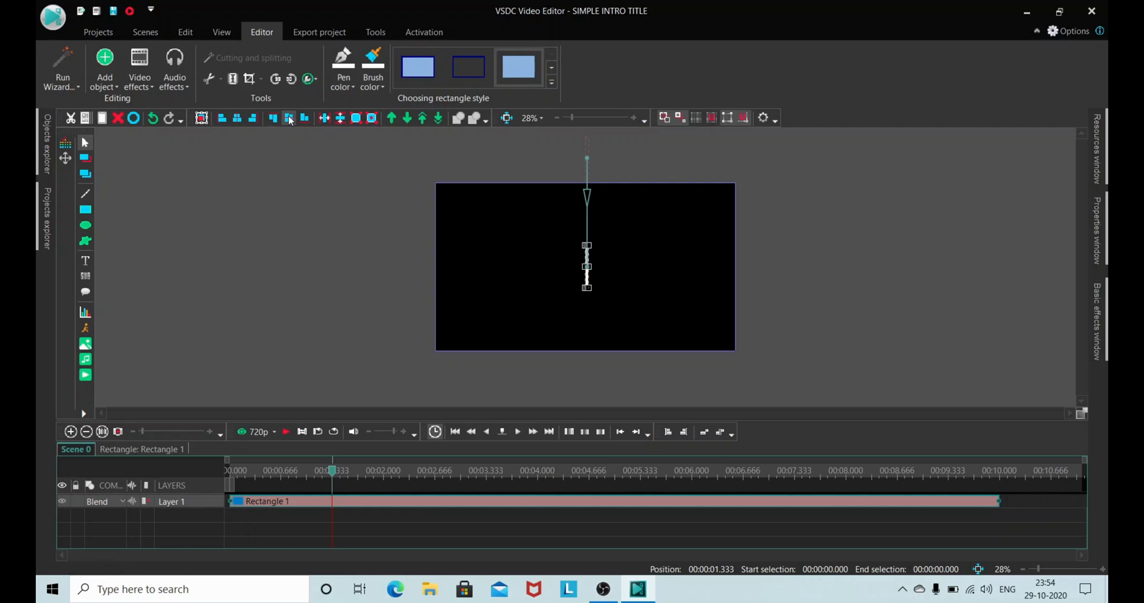
pyautogui.click(334, 211)
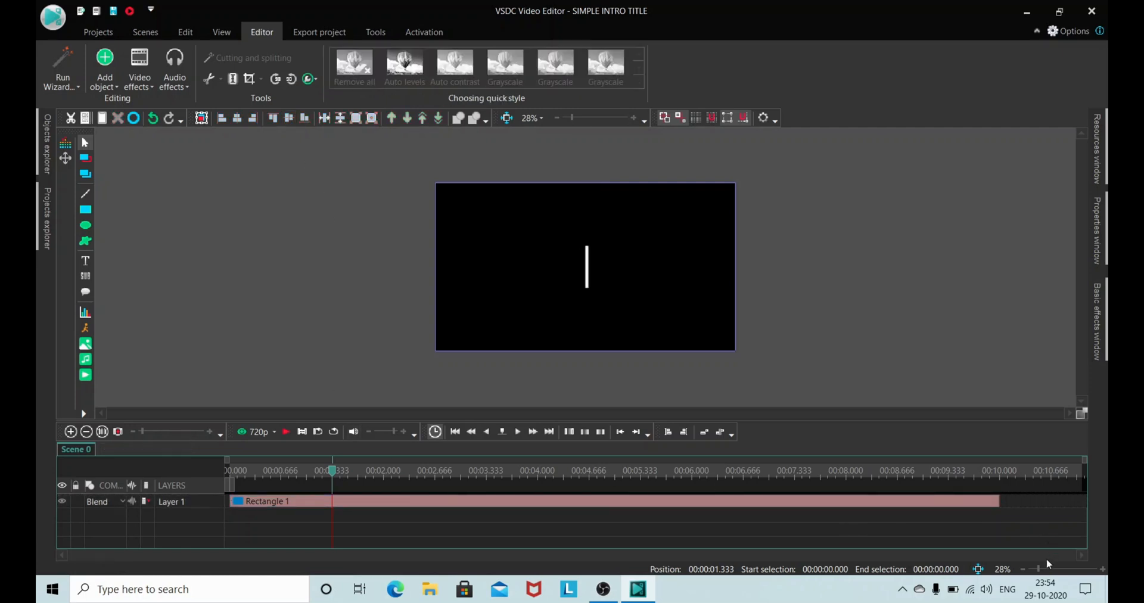
# Step: Add a text object from the cursor position on a new layer, beside the white bar's left side, reading "YOUR"
pyautogui.moveTo(1039, 575); pyautogui.dragTo(1044, 575)
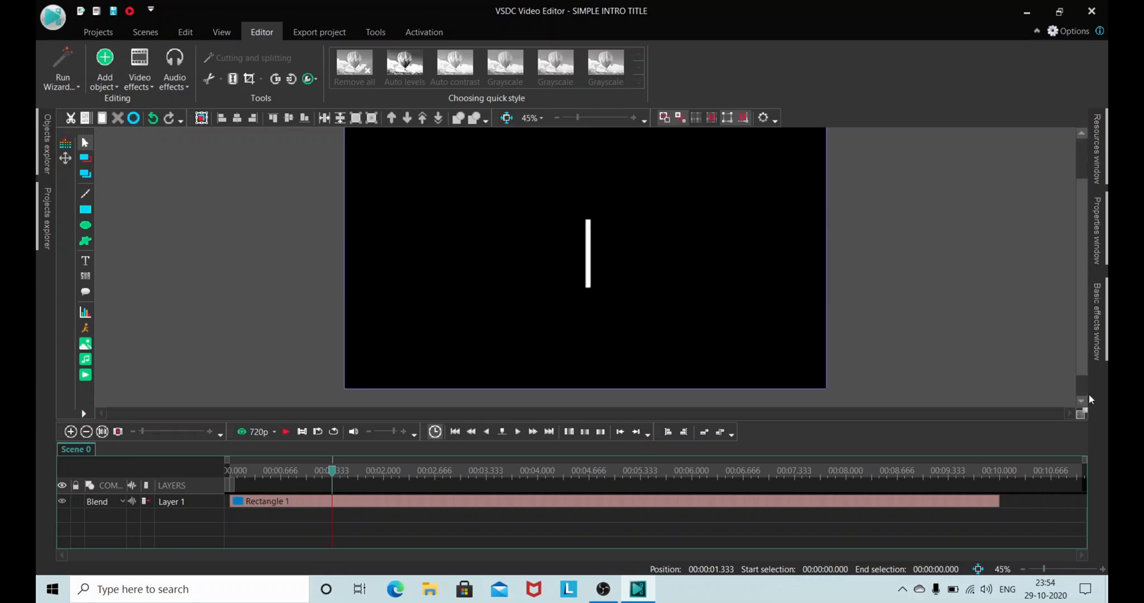
pyautogui.moveTo(1080, 376); pyautogui.dragTo(1079, 365)
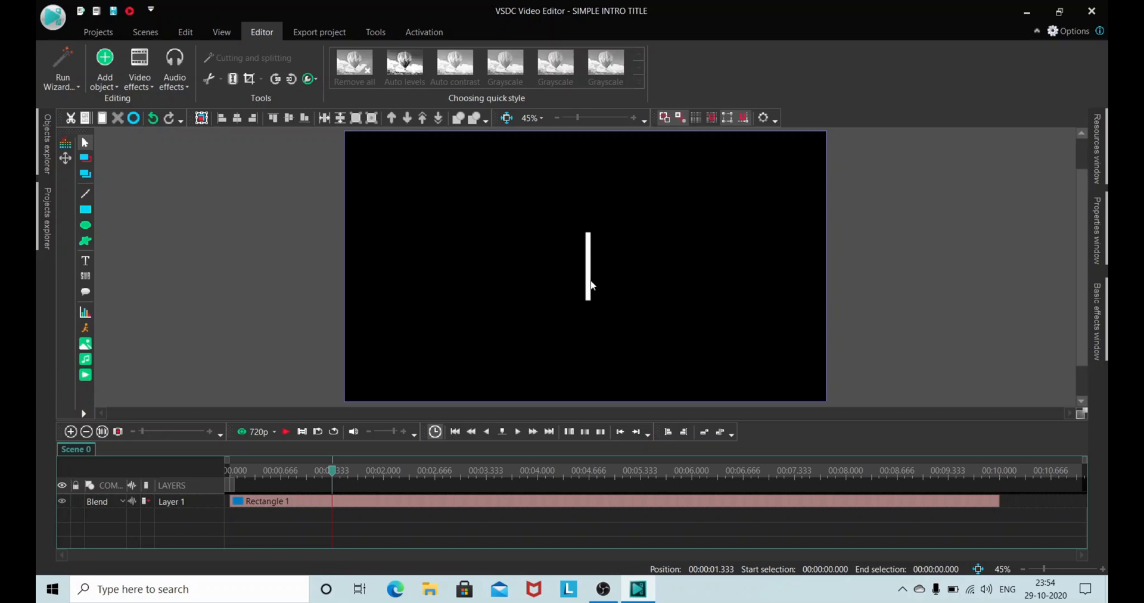
pyautogui.click(588, 277)
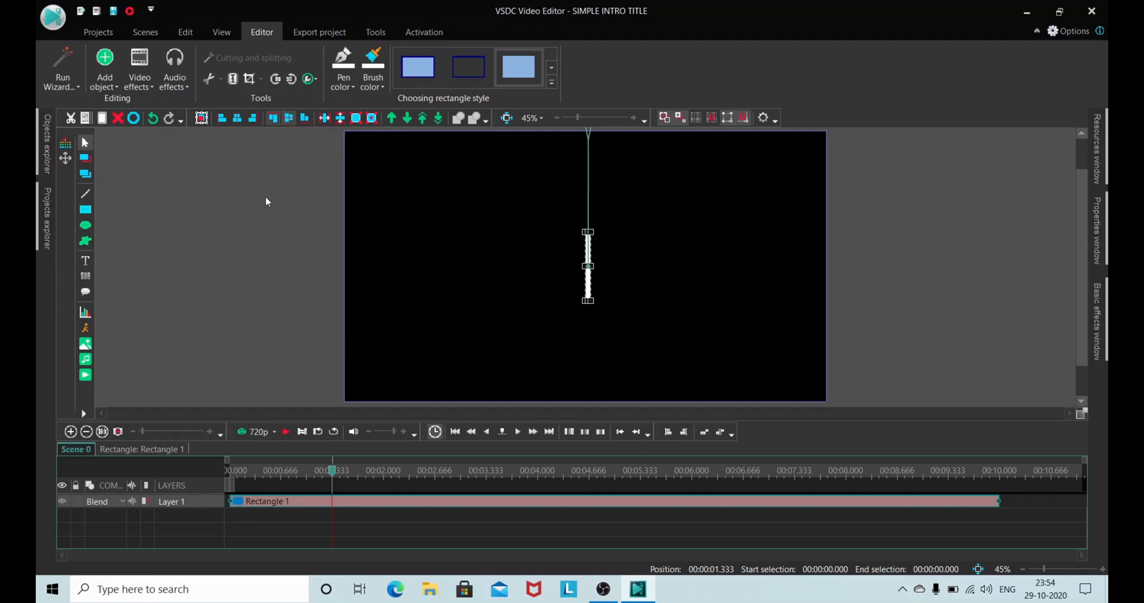
pyautogui.click(273, 249)
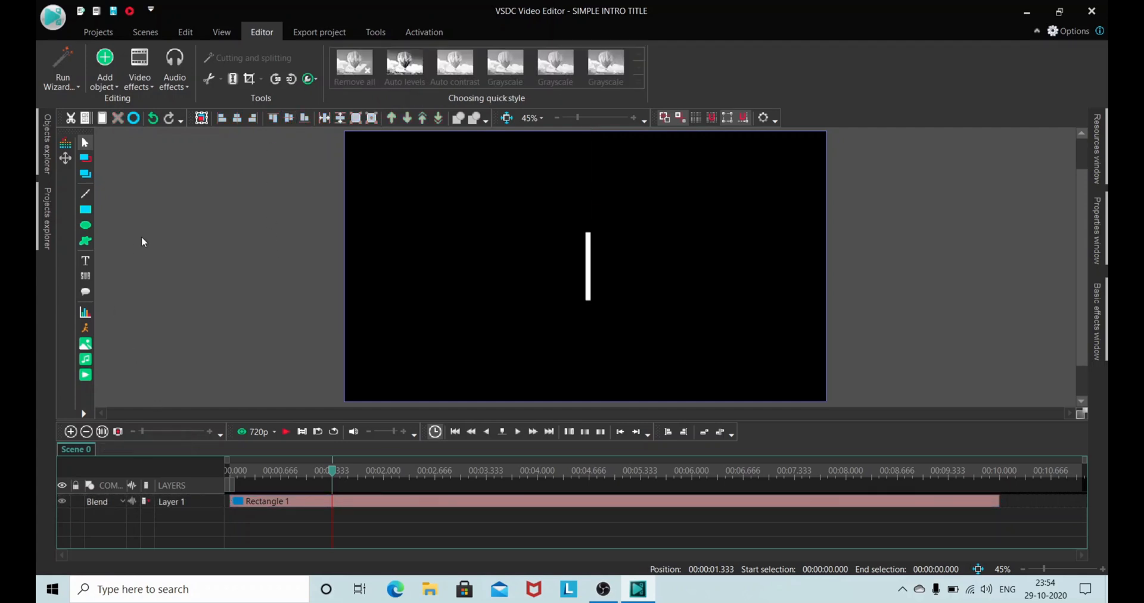
pyautogui.click(88, 267)
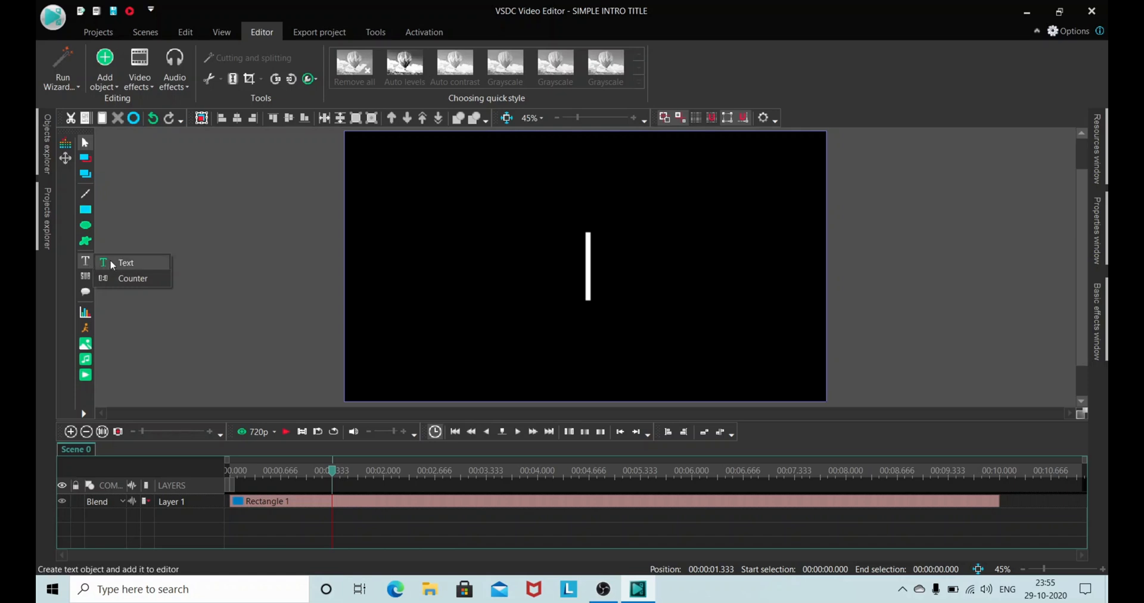
pyautogui.click(132, 263)
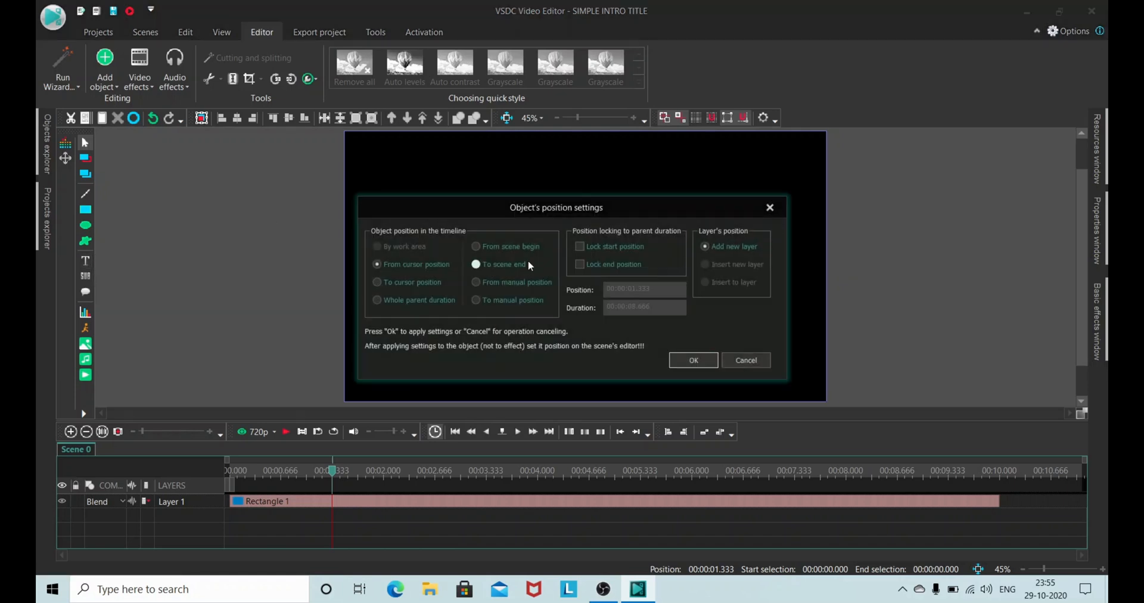
pyautogui.click(683, 361)
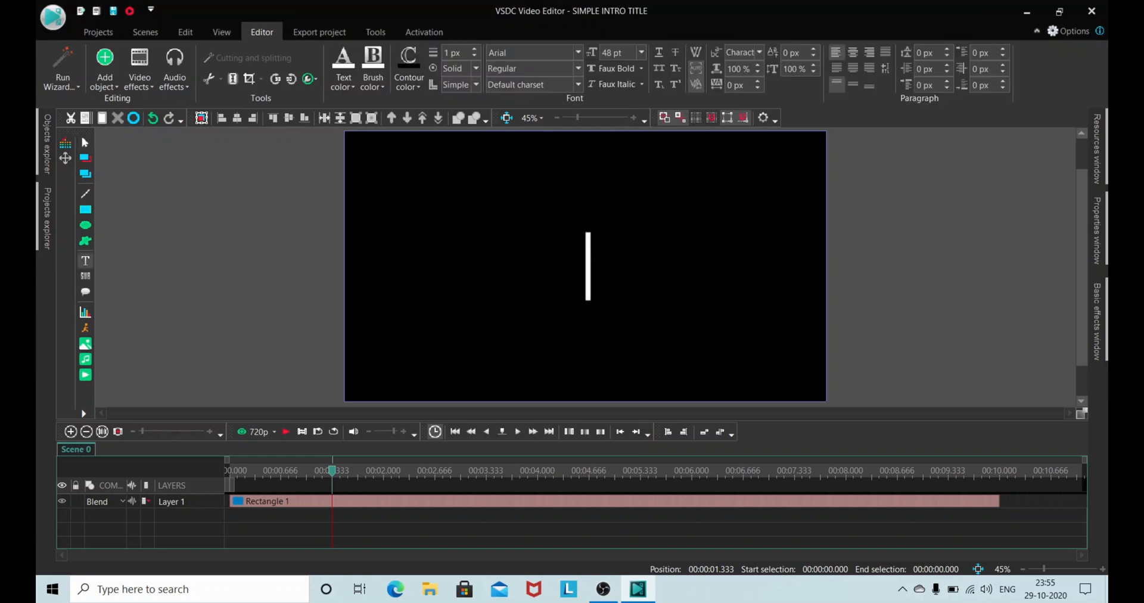
pyautogui.moveTo(420, 237); pyautogui.dragTo(582, 295)
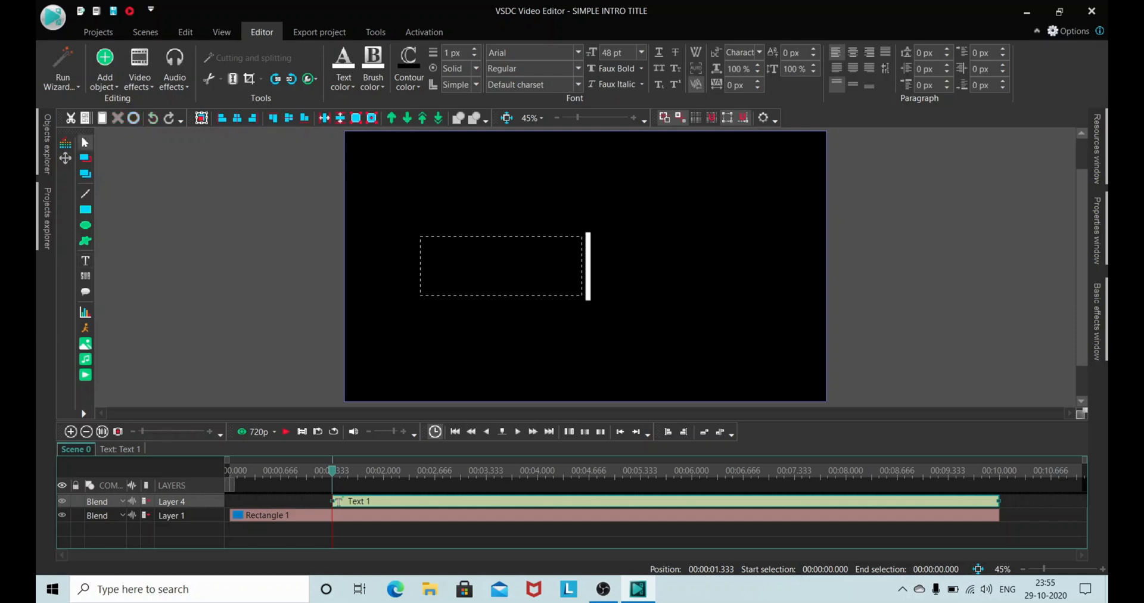
pyautogui.write('YOUT')
pyautogui.press('BackSpace')
pyautogui.write('R')
# Step: Set the YOUR text to Bahnschrift SemiBold Condensed at 168 pt and fit its box to the text
pyautogui.moveTo(503, 252); pyautogui.dragTo(419, 256)
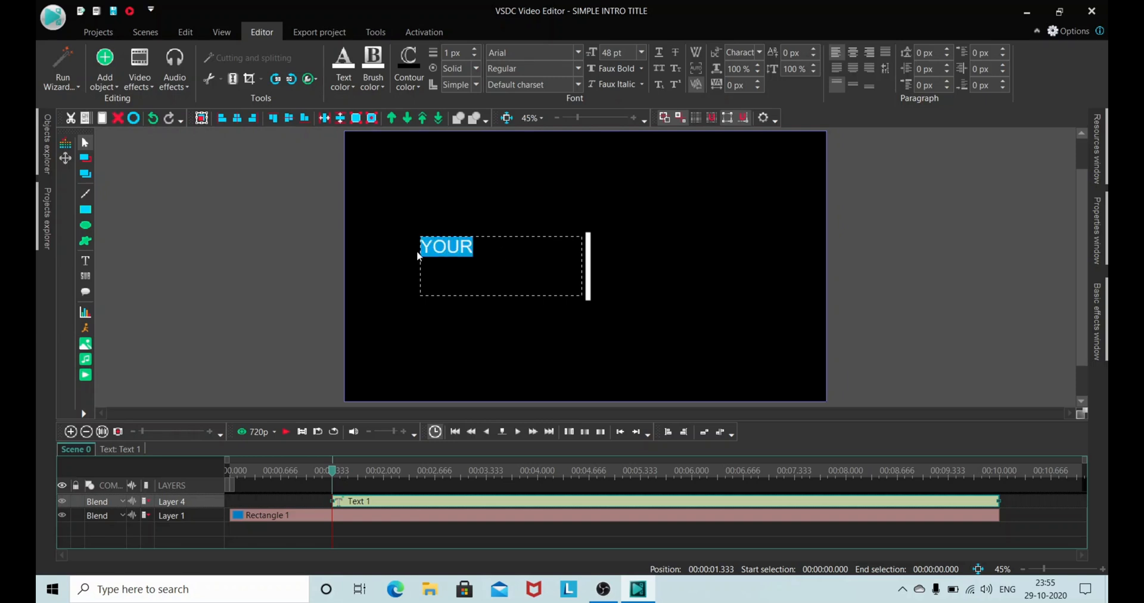
pyautogui.click(578, 53)
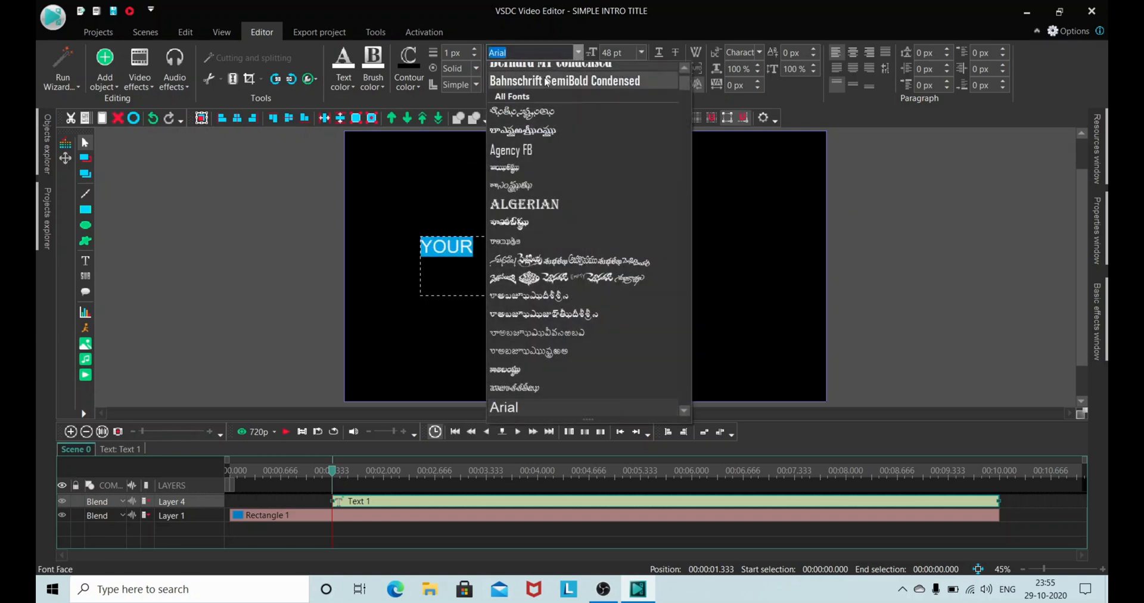
pyautogui.click(544, 81)
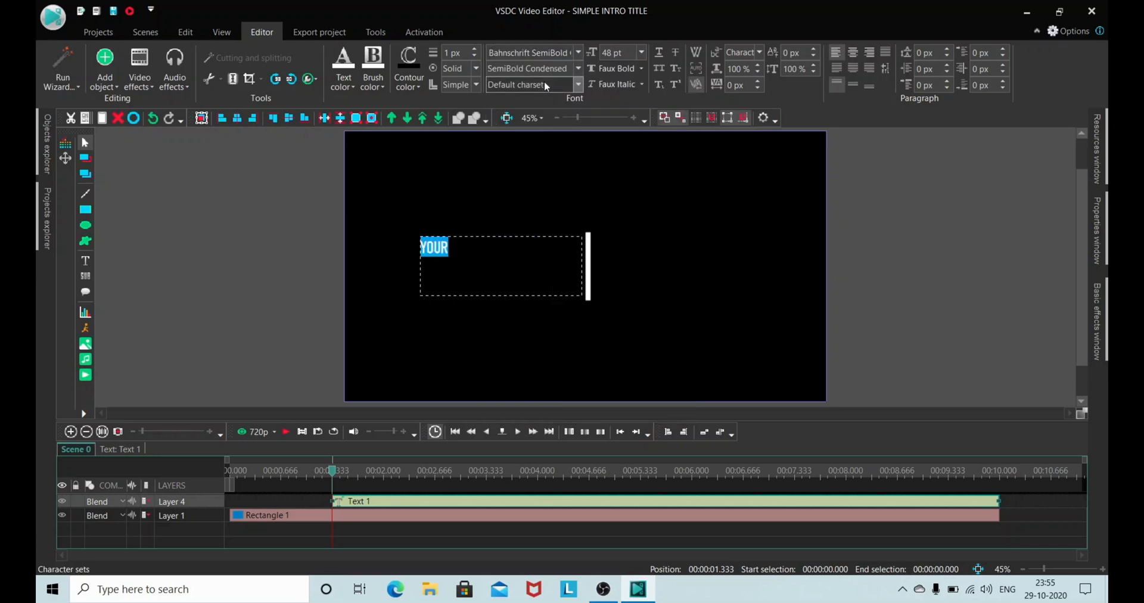
pyautogui.click(638, 55)
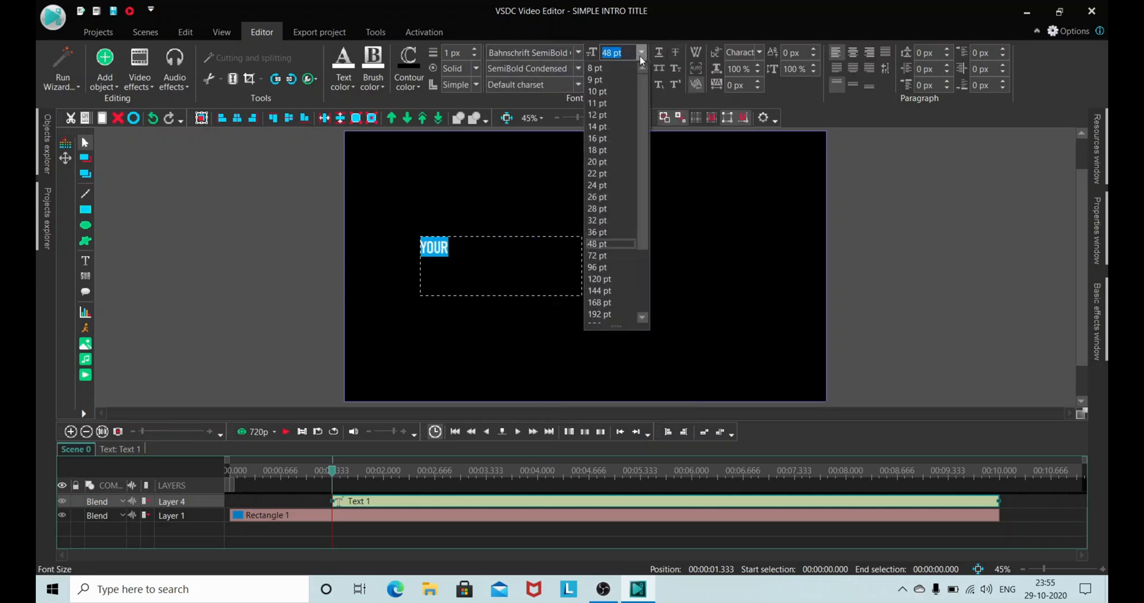
pyautogui.click(601, 302)
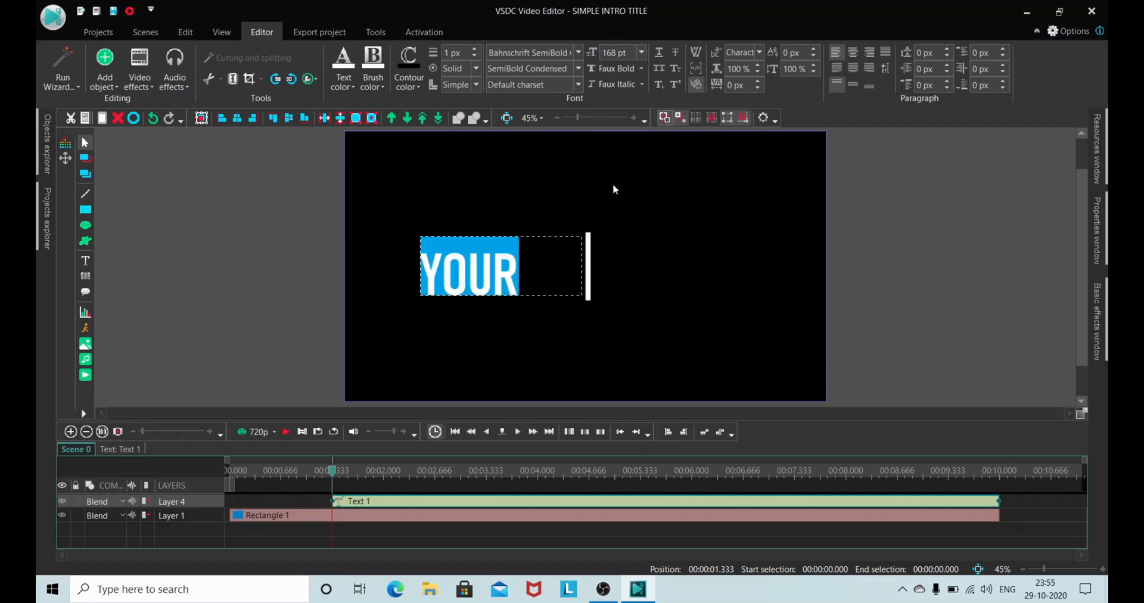
pyautogui.click(699, 69)
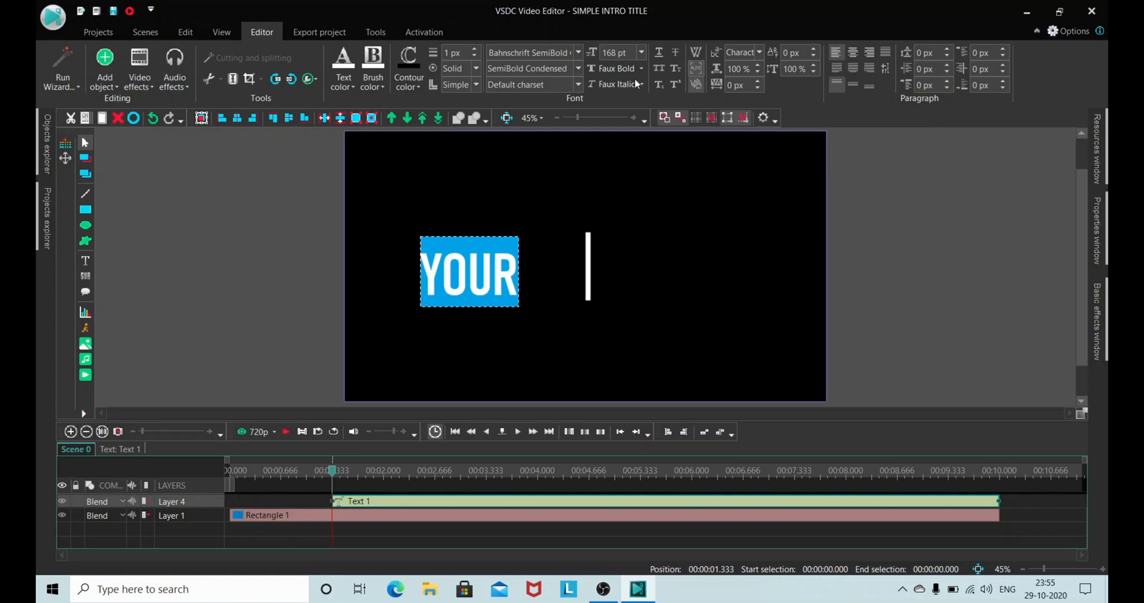
# Step: Move the YOUR text against the left edge of the white bar and centre it vertically in the frame
pyautogui.click(268, 284)
pyautogui.click(489, 277)
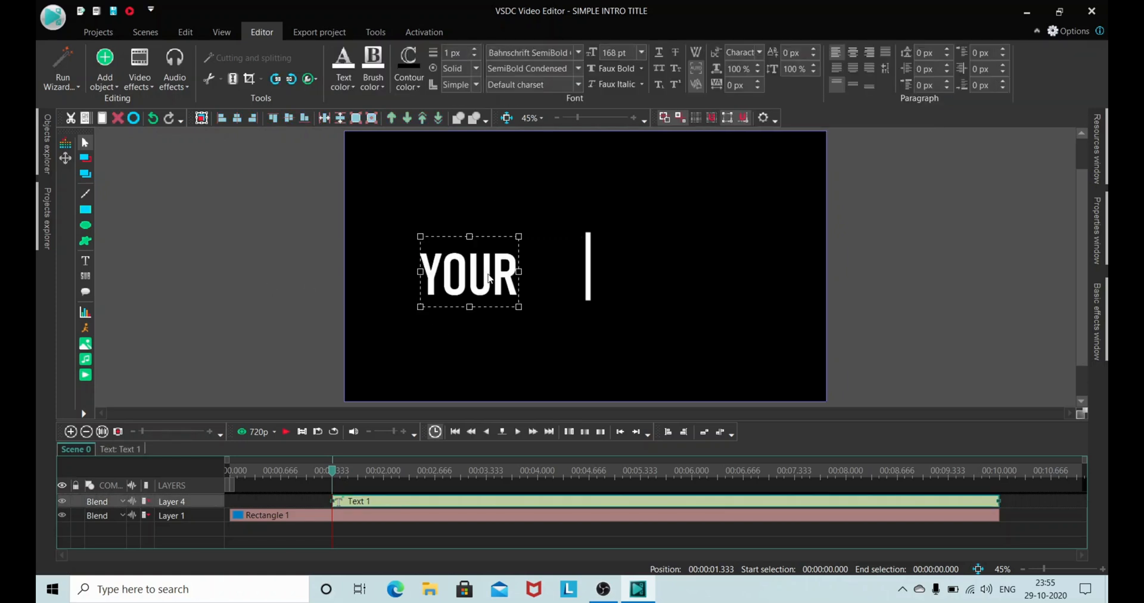
pyautogui.moveTo(489, 272); pyautogui.dragTo(555, 266)
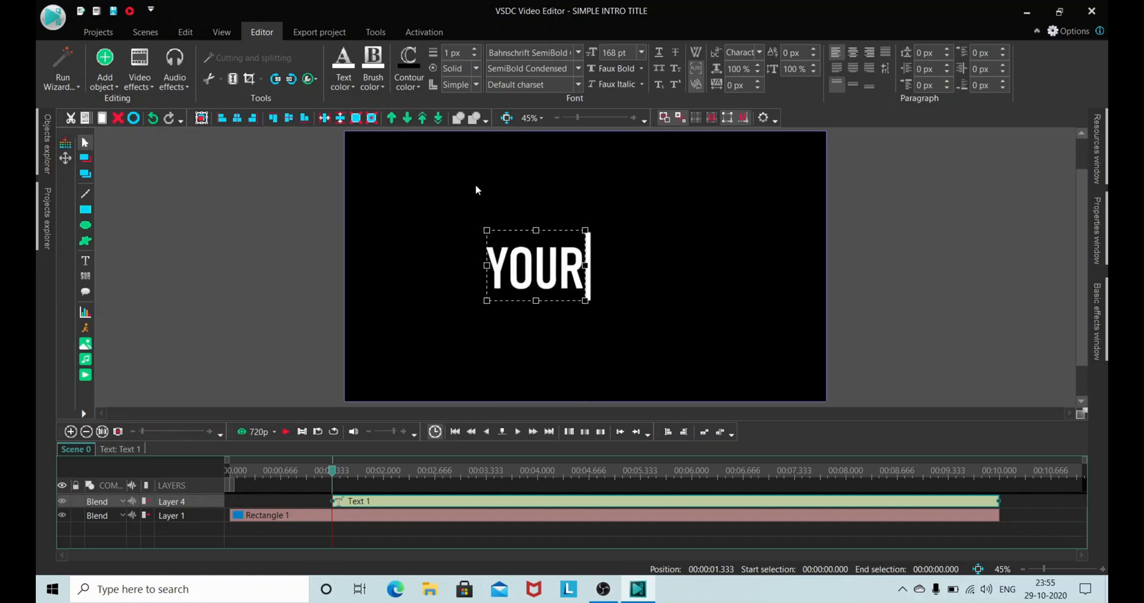
pyautogui.click(289, 122)
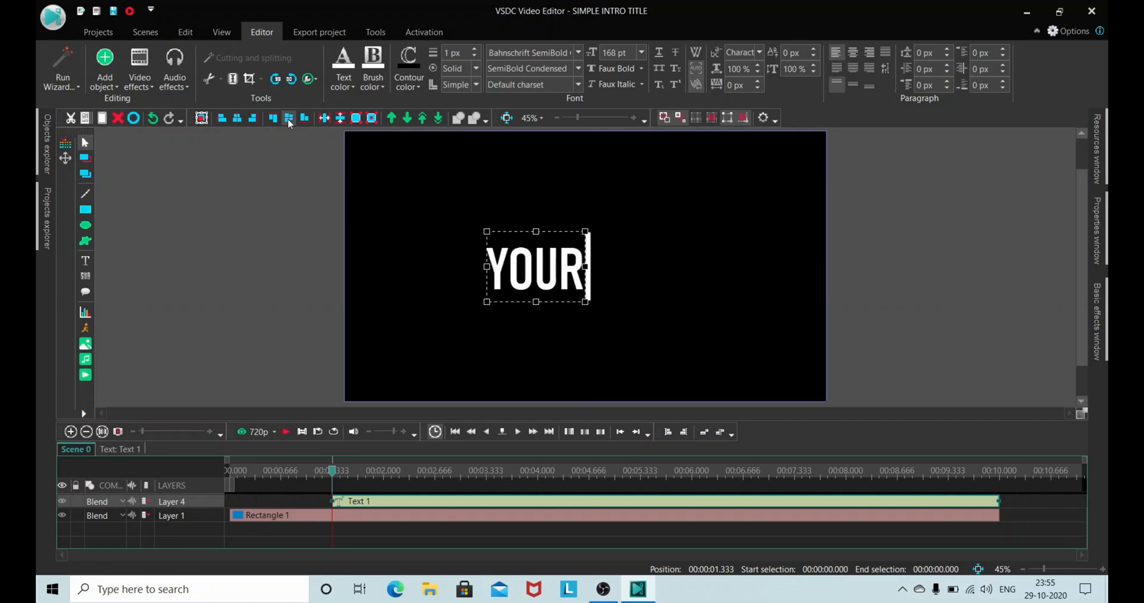
pyautogui.click(279, 222)
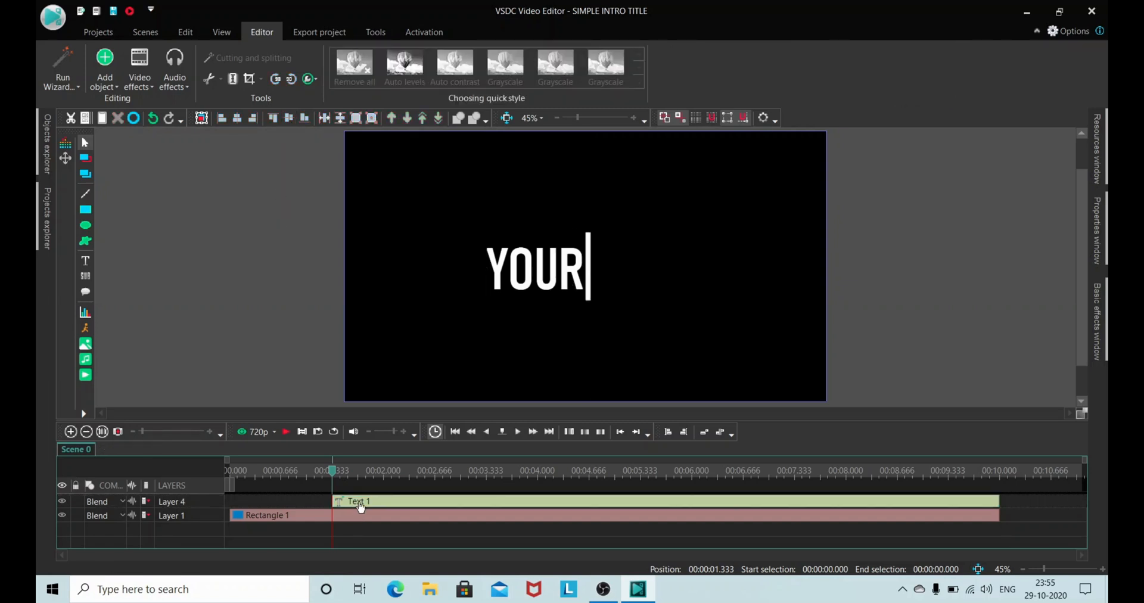
# Step: Add a Push transition positioned from scene begin to the YOUR text and preview it
pyautogui.click(363, 504)
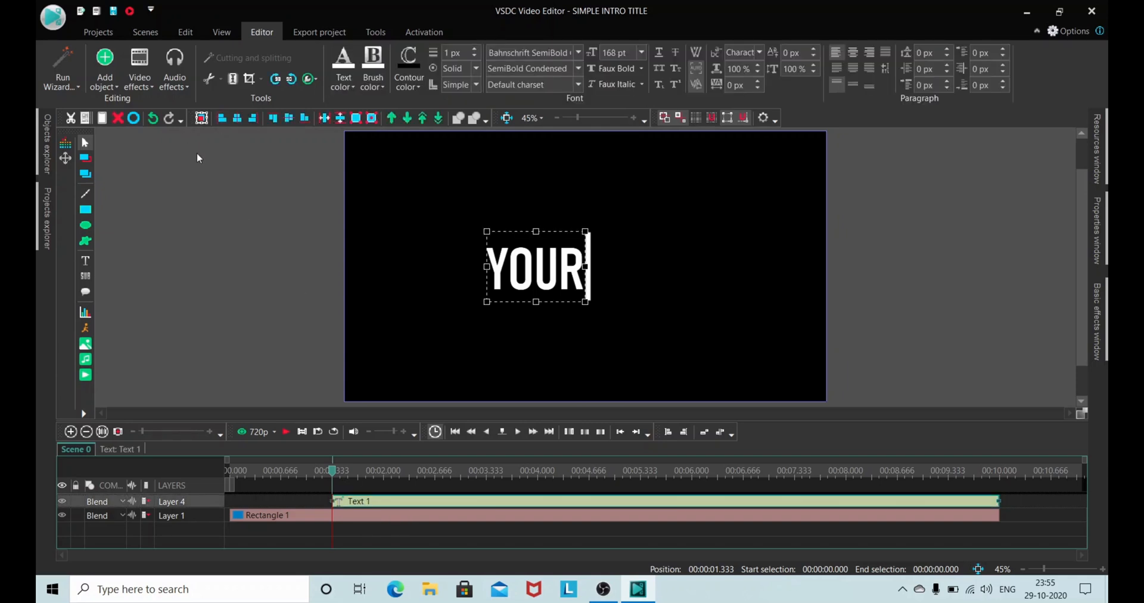
pyautogui.click(149, 83)
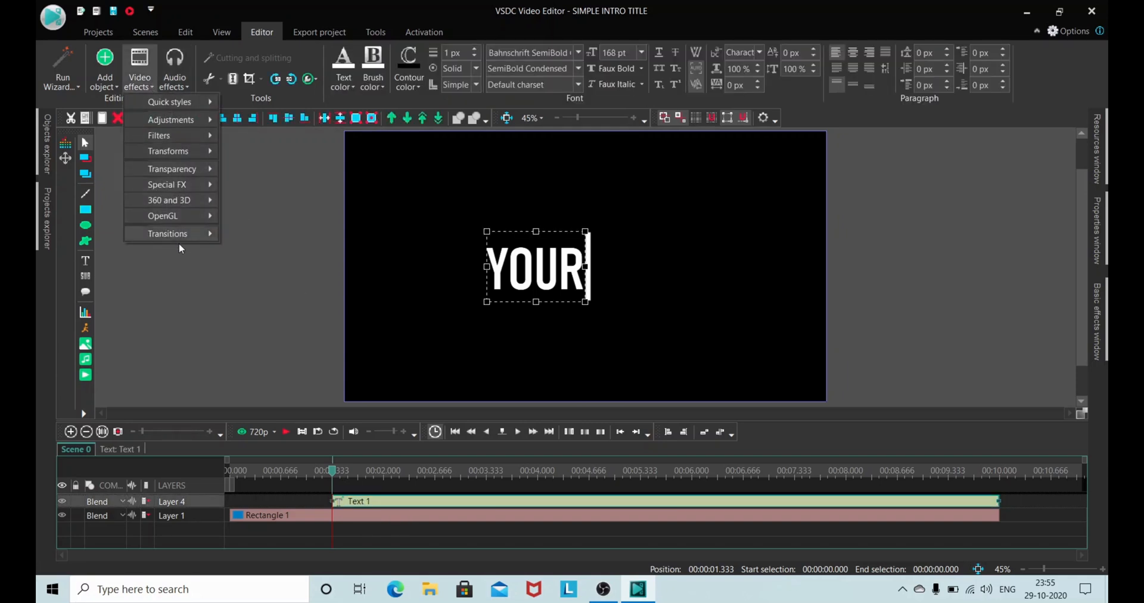
pyautogui.moveTo(185, 235)
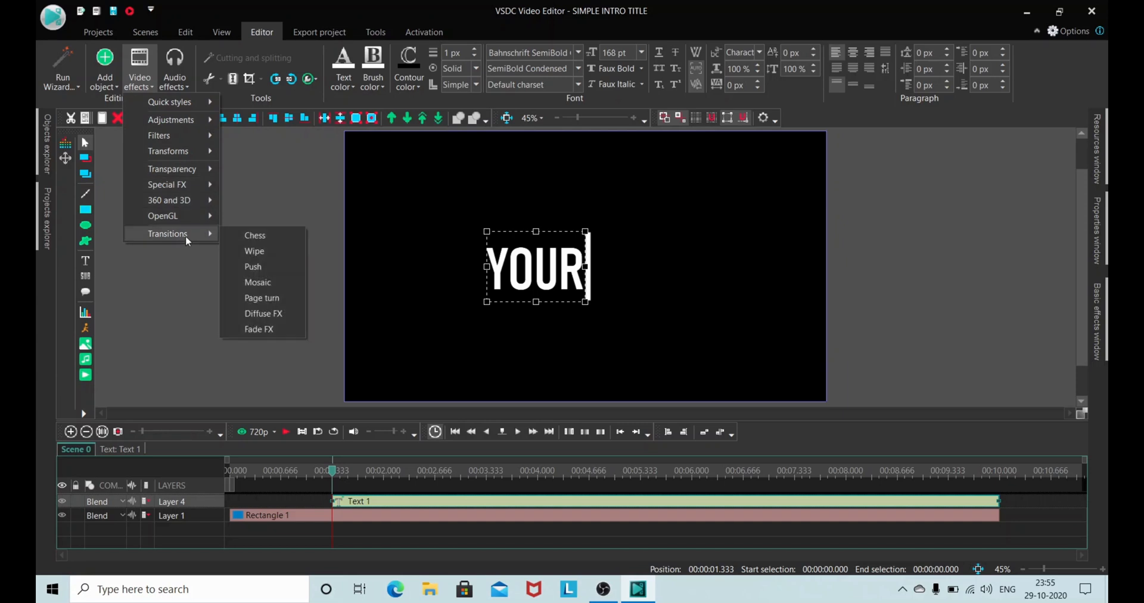
pyautogui.click(263, 267)
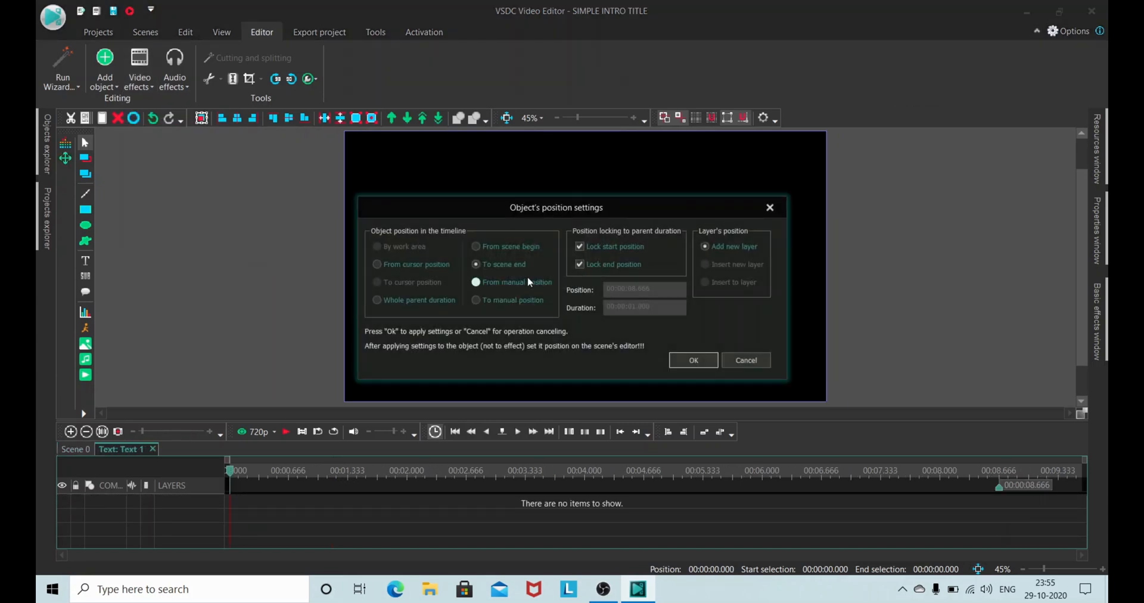
pyautogui.click(510, 252)
pyautogui.click(692, 362)
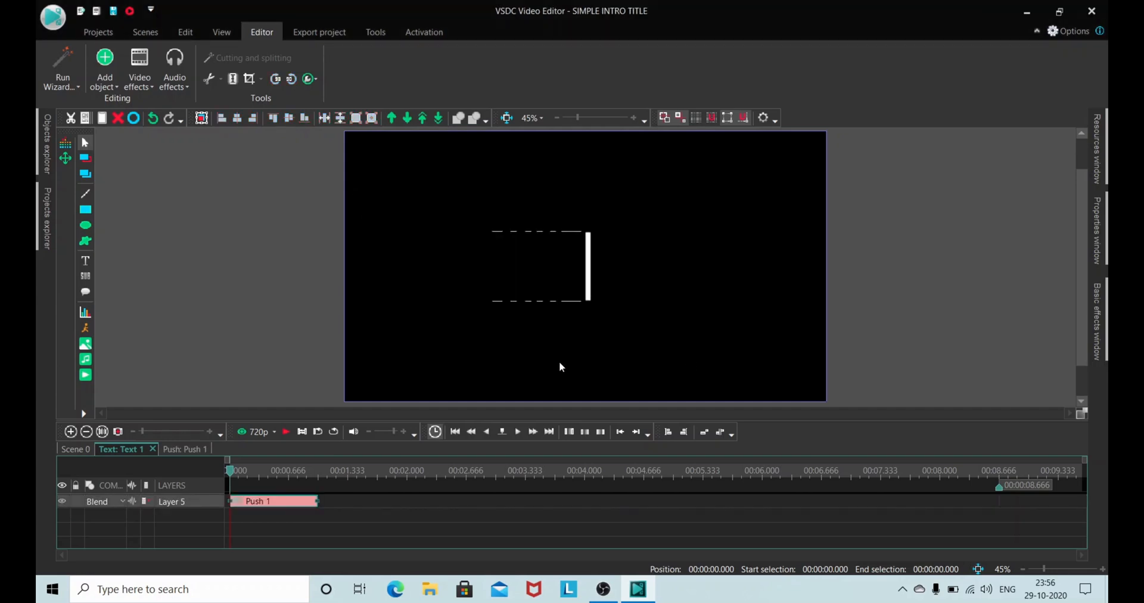
pyautogui.click(286, 430)
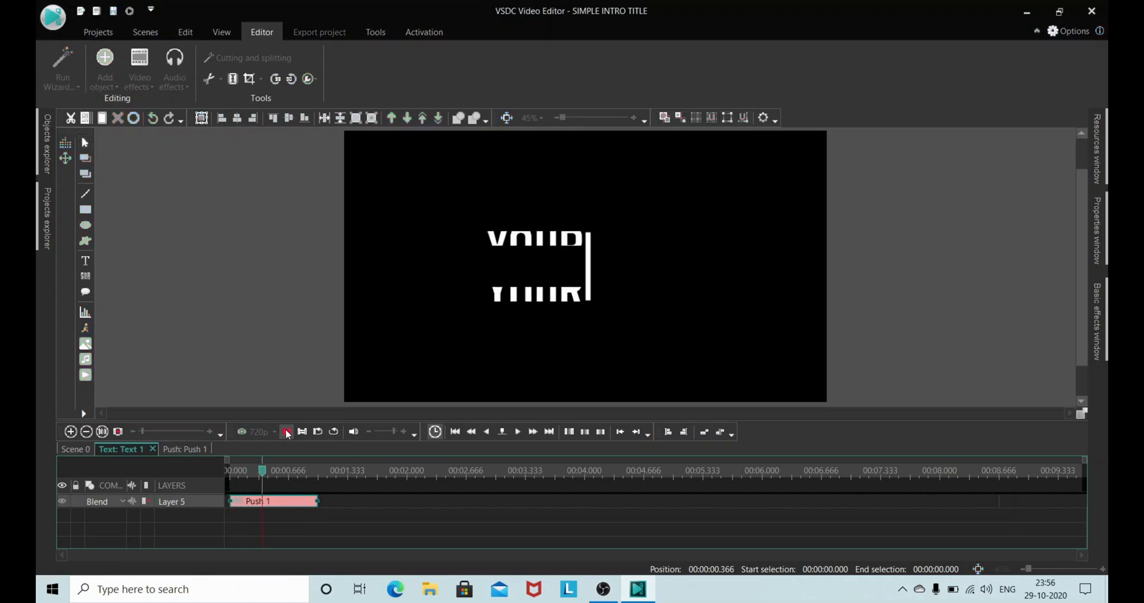
pyautogui.click(285, 431)
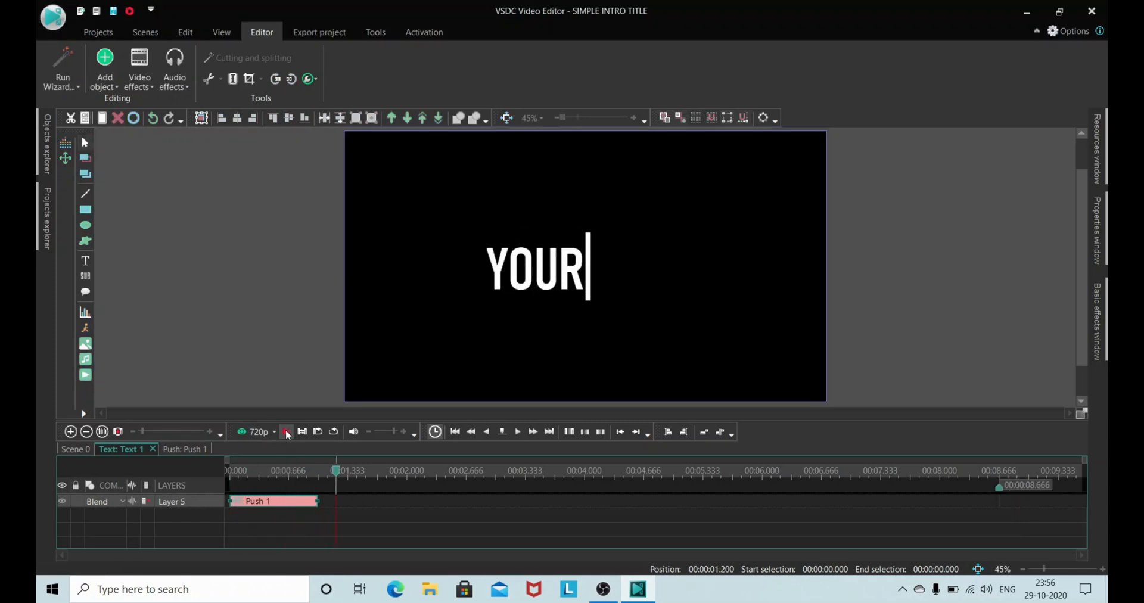
# Step: With the playhead at 00:00:00.366, set the Push transition's type to Side and its mode to Left to right
pyautogui.click(263, 469)
pyautogui.click(1097, 255)
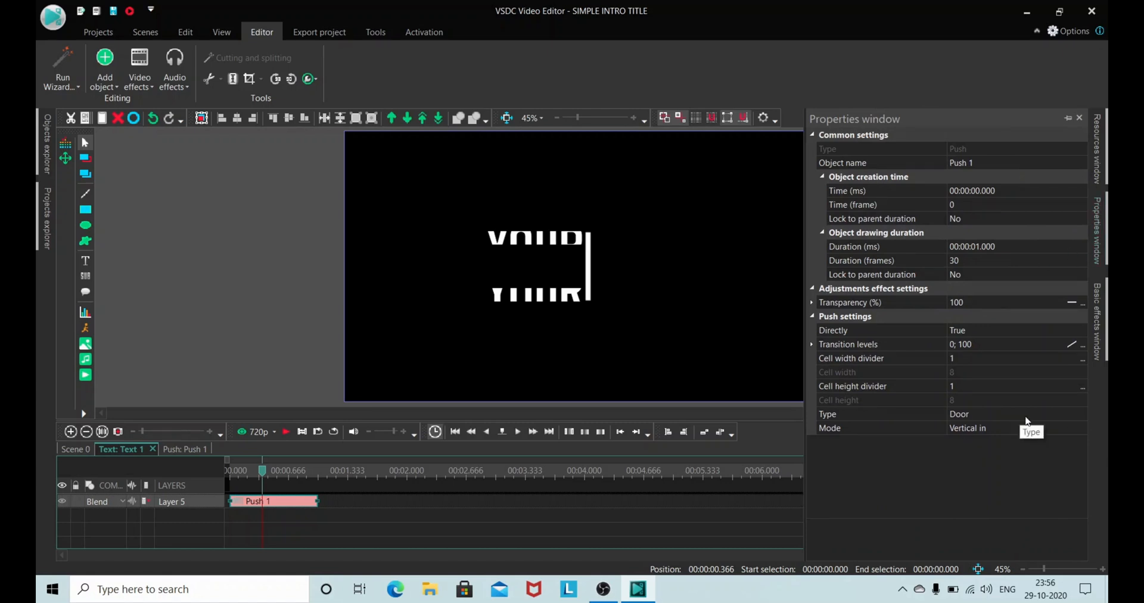
pyautogui.click(1027, 417)
pyautogui.click(1081, 414)
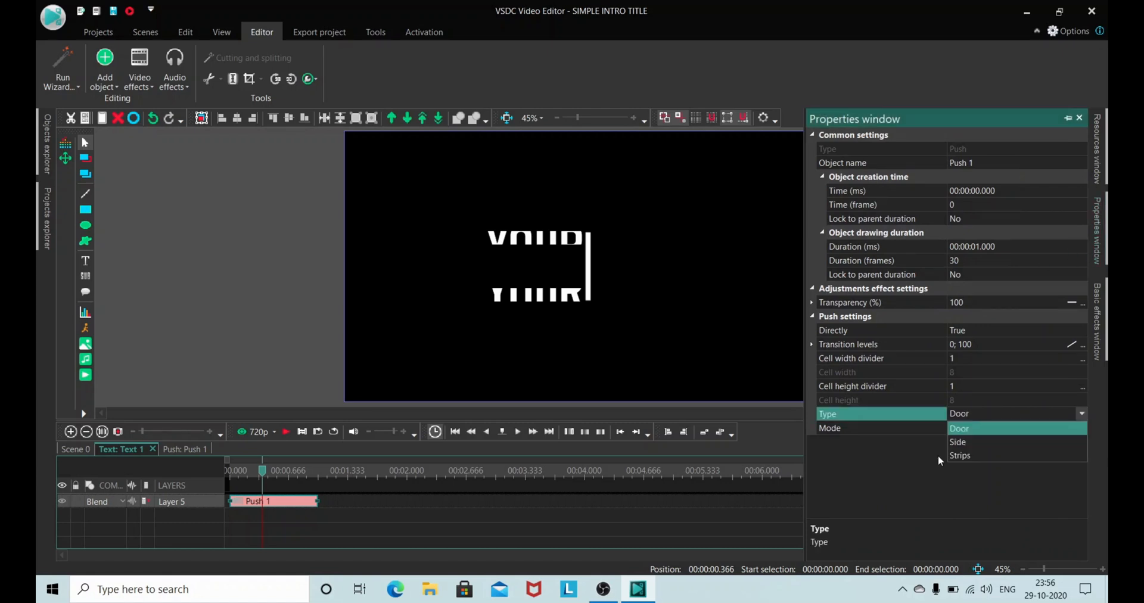
pyautogui.click(961, 444)
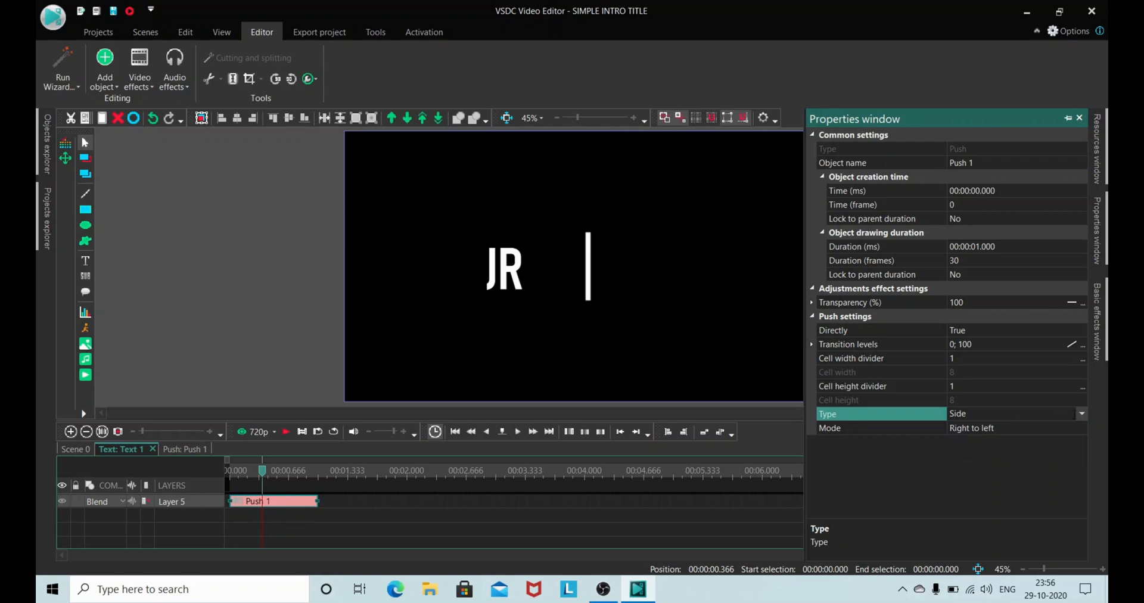
pyautogui.click(1078, 427)
pyautogui.click(1080, 427)
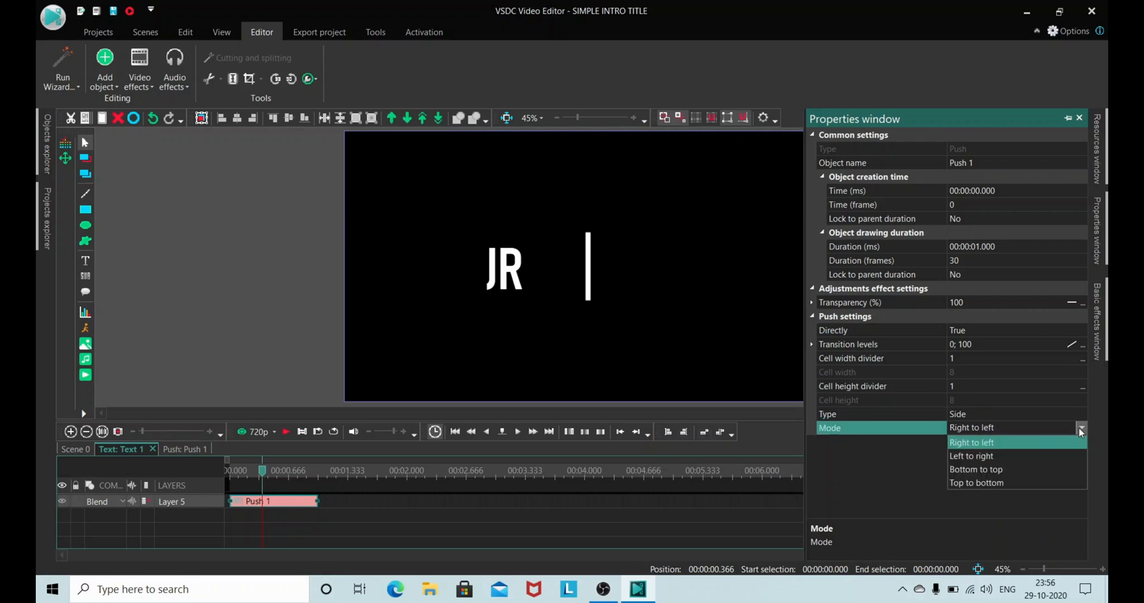
pyautogui.click(971, 456)
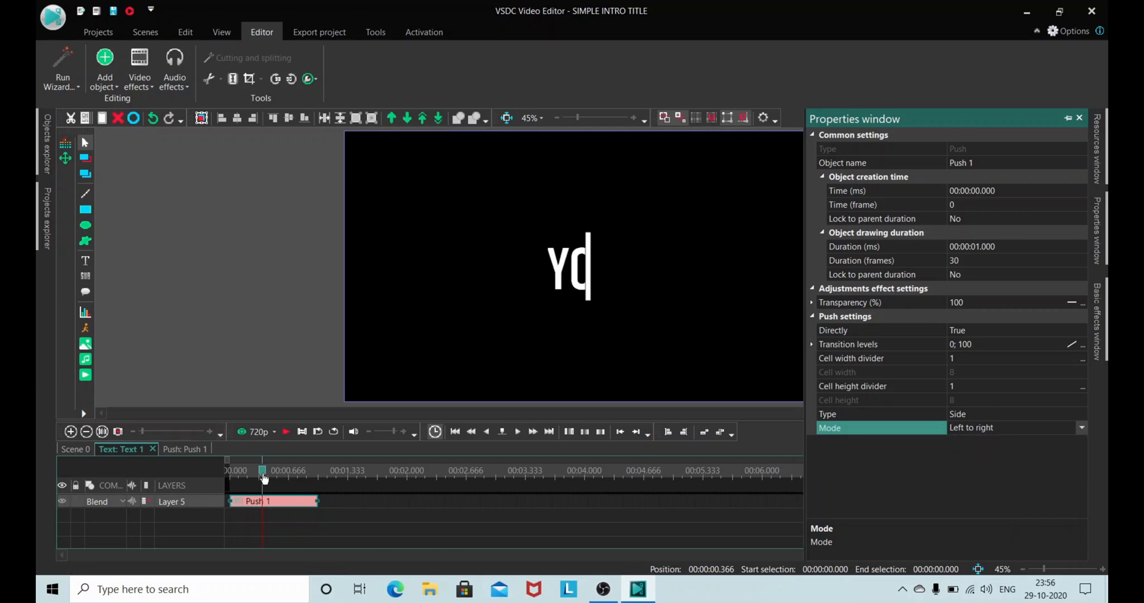
# Step: Preview the text's Push transition from the start of its timeline
pyautogui.moveTo(264, 479); pyautogui.dragTo(227, 474)
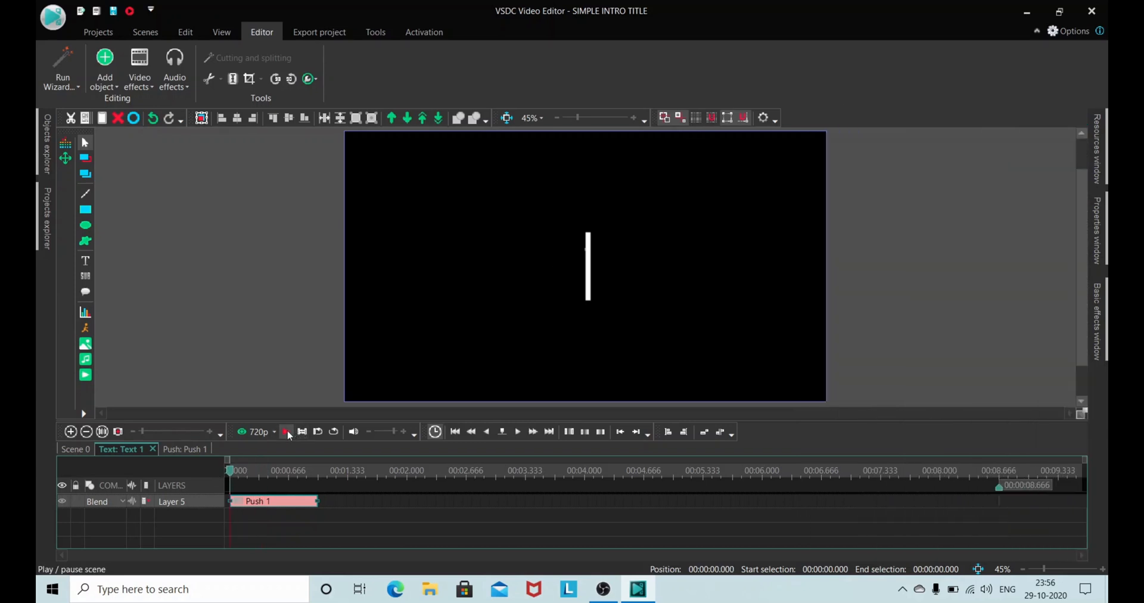
pyautogui.click(287, 432)
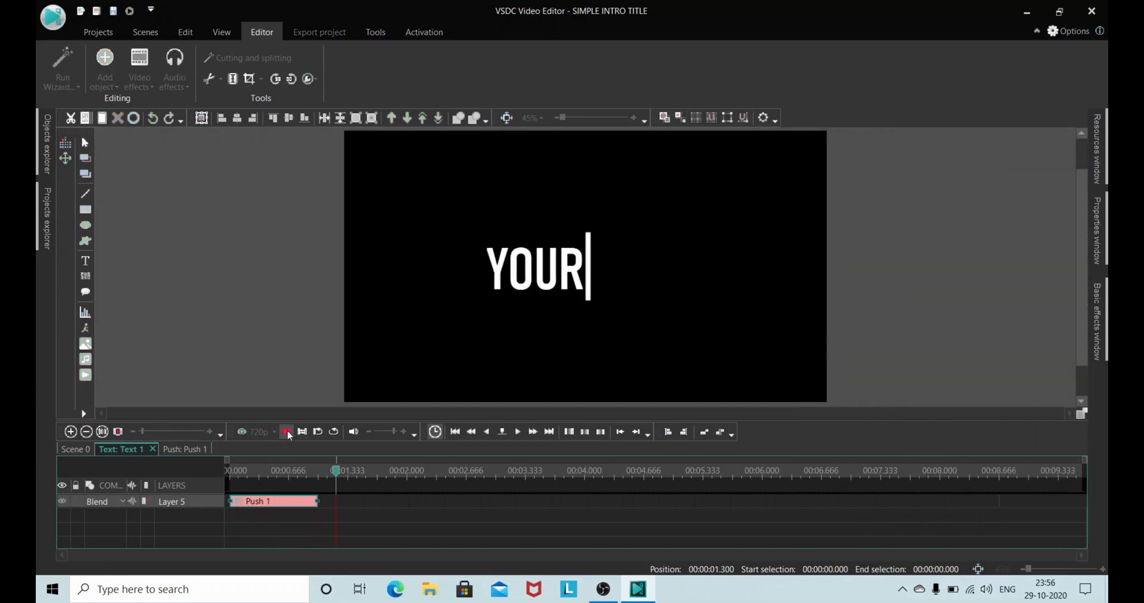
pyautogui.click(287, 432)
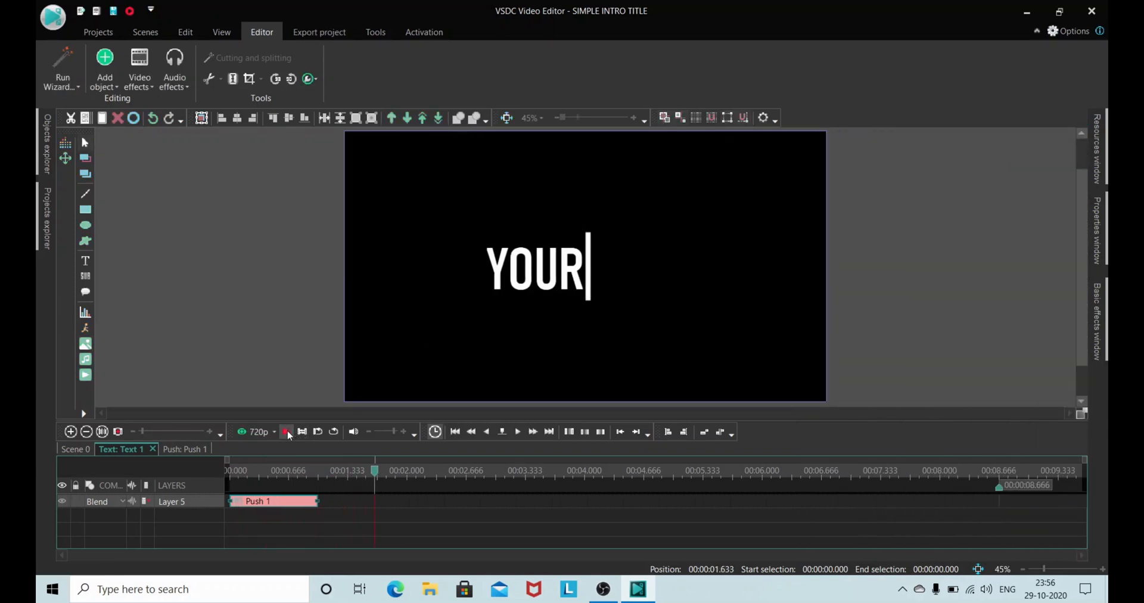
# Step: Place the playhead at the end of the Push transition, return to Scene 0 at 00:00:02.333 and deselect the text
pyautogui.click(317, 472)
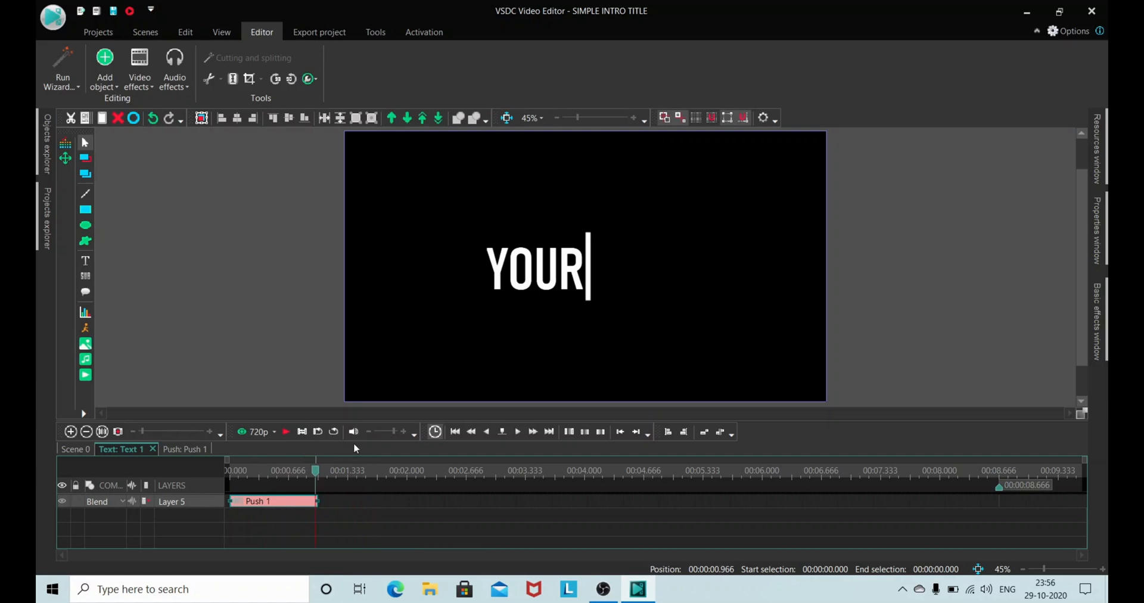
pyautogui.click(518, 432)
pyautogui.click(76, 449)
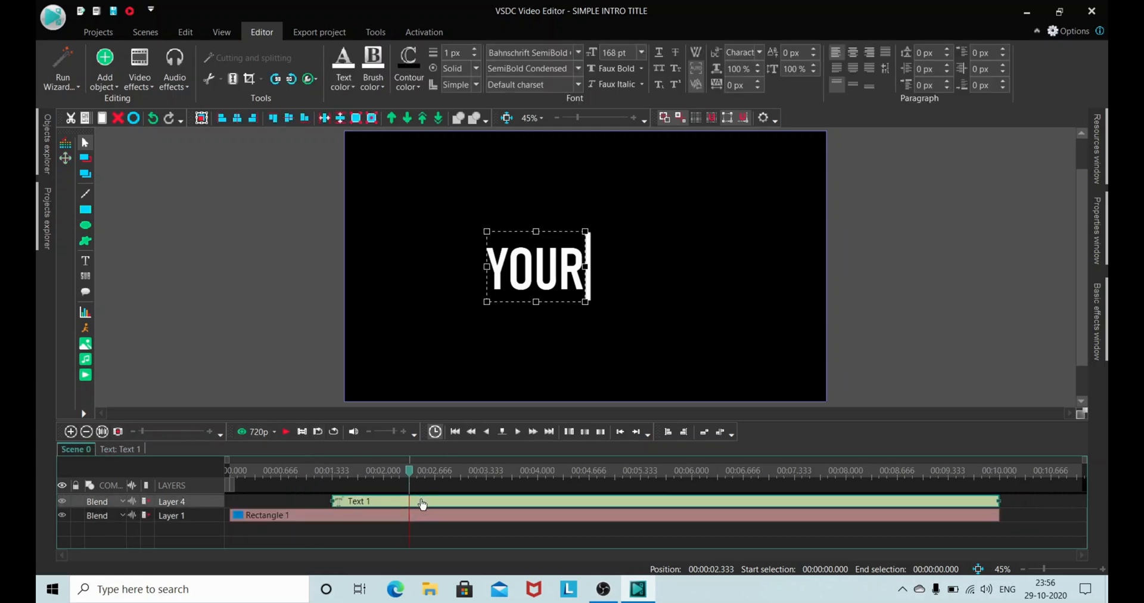
pyautogui.click(256, 291)
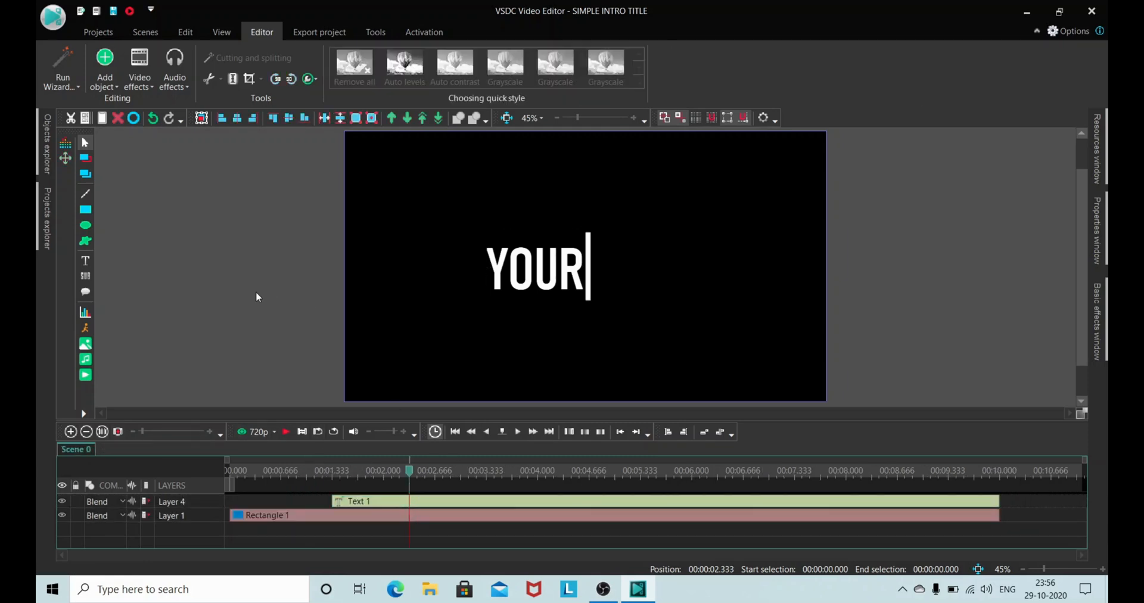
# Step: Add a text object reading TITLE, positioned from the cursor position, just right of the bar and fit its frame to the text
pyautogui.click(84, 263)
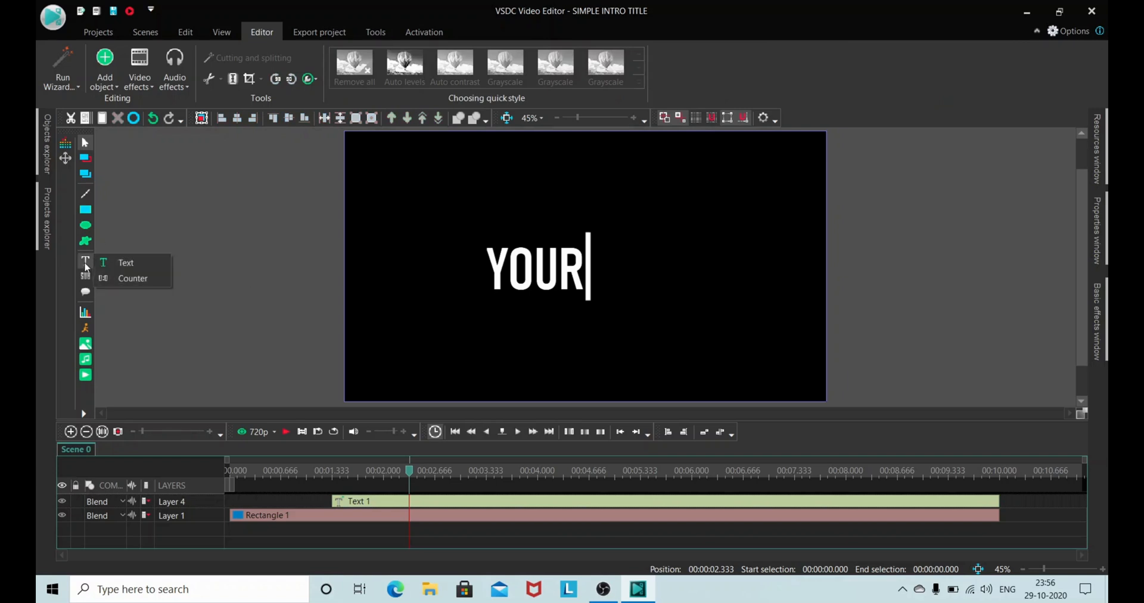
pyautogui.click(112, 264)
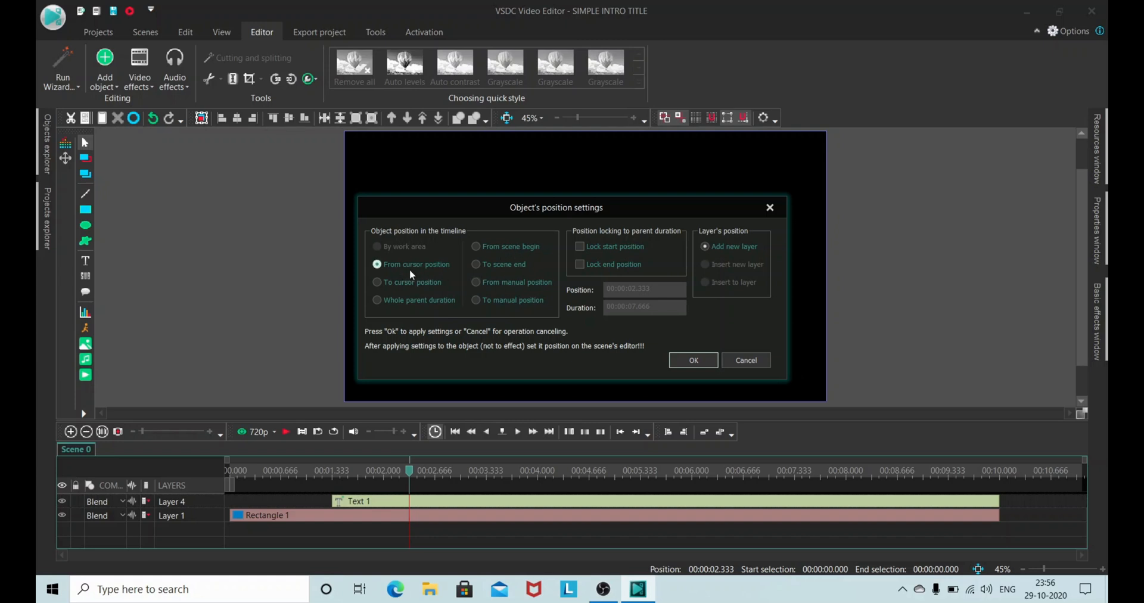
pyautogui.click(694, 360)
pyautogui.write('YOUR')
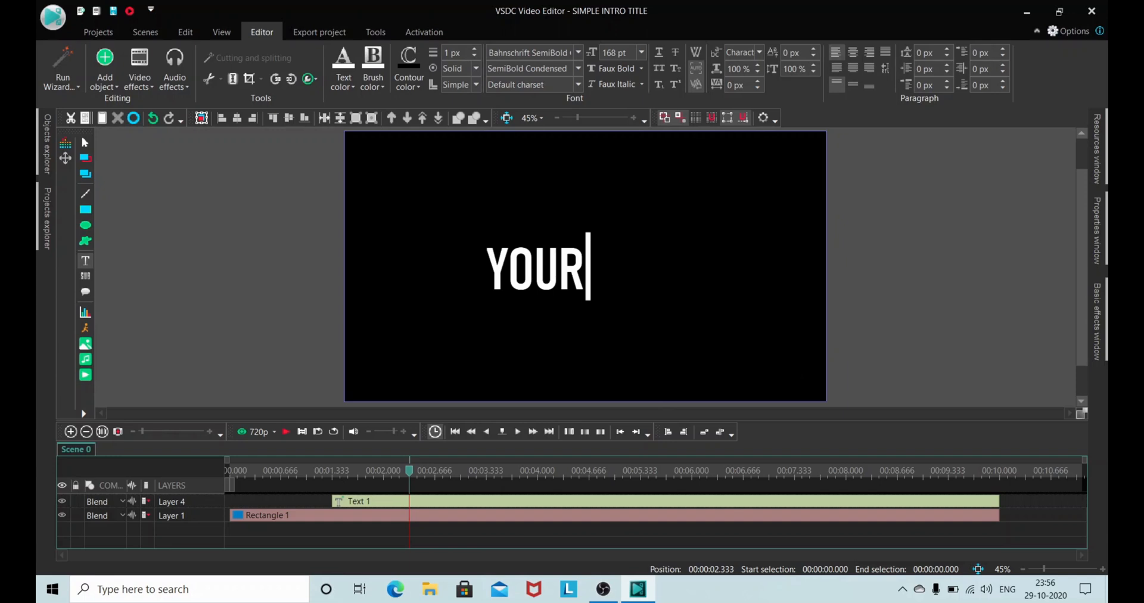
pyautogui.moveTo(600, 251); pyautogui.dragTo(799, 301)
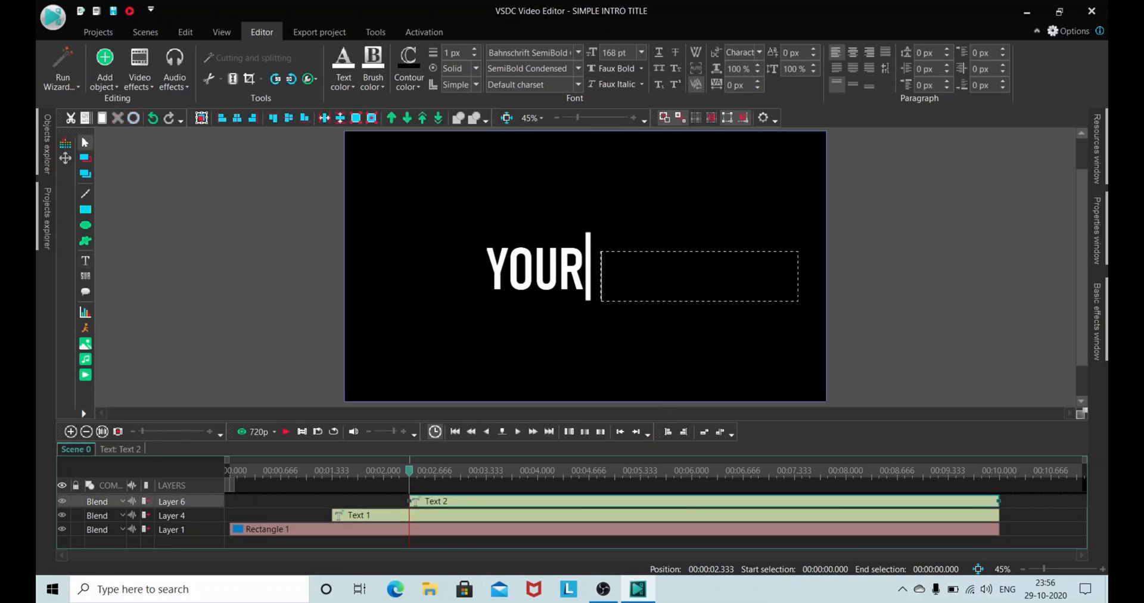
pyautogui.write('TITLE')
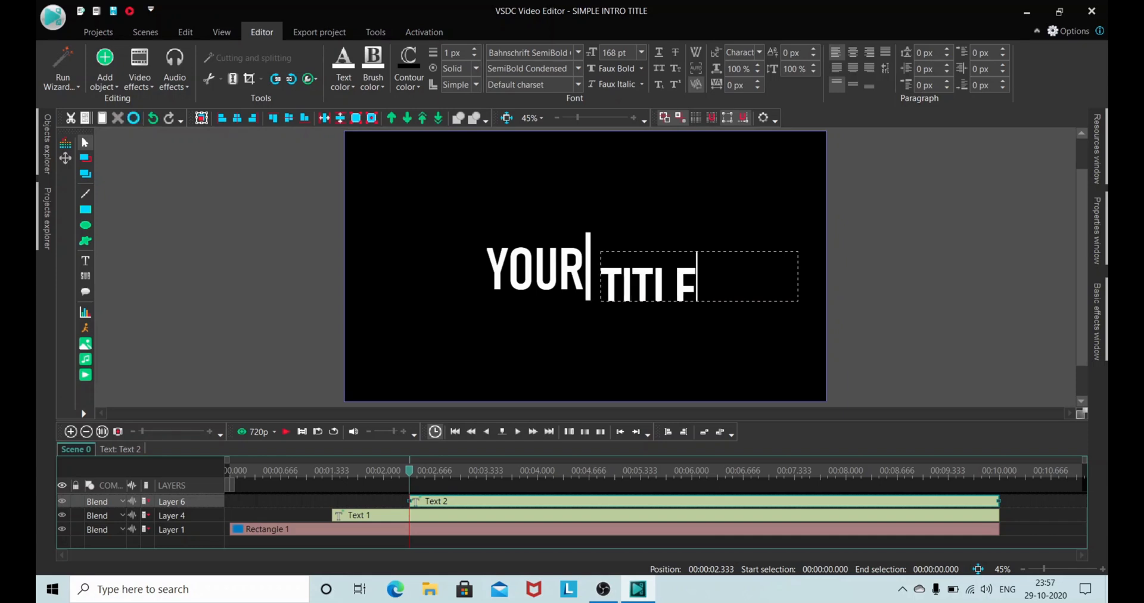
pyautogui.click(694, 69)
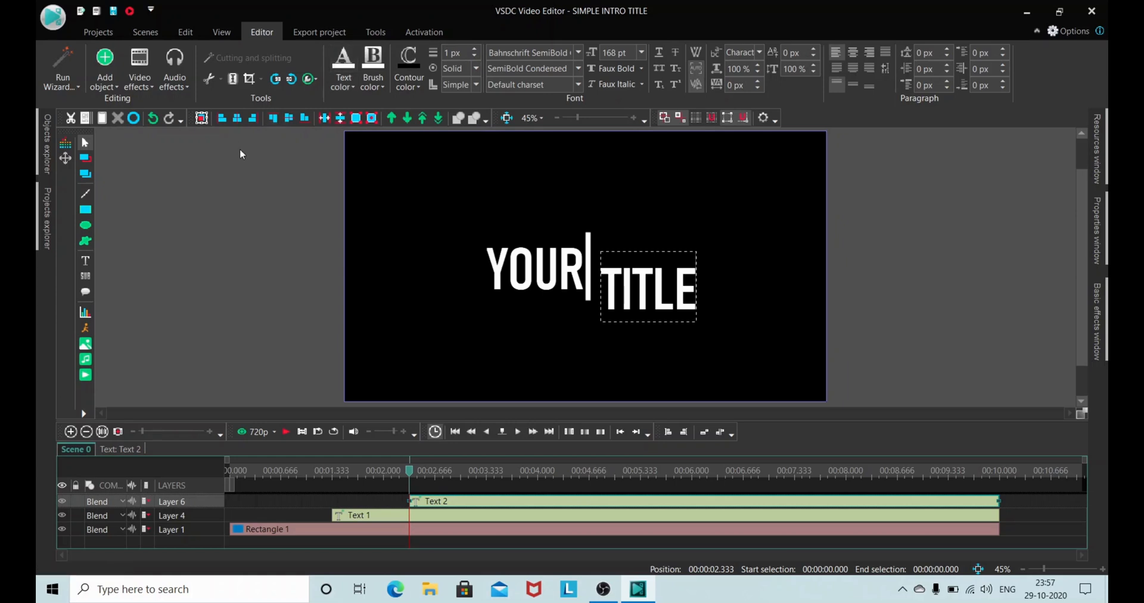
# Step: Centre the TITLE text vertically and move it directly against the bar's right side, level with YOUR
pyautogui.click(284, 117)
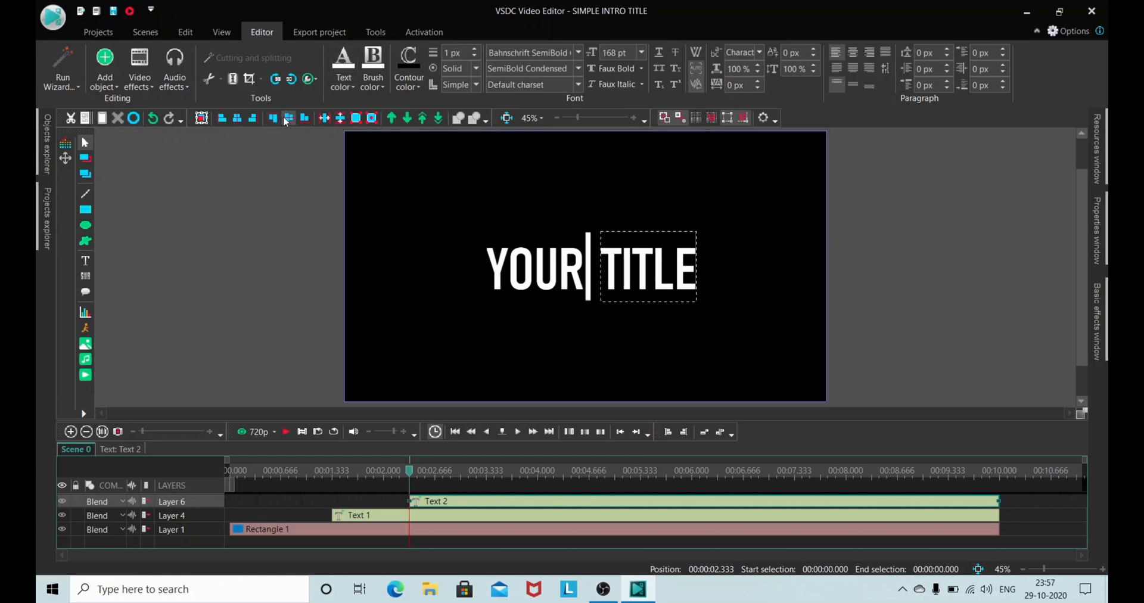
pyautogui.click(295, 202)
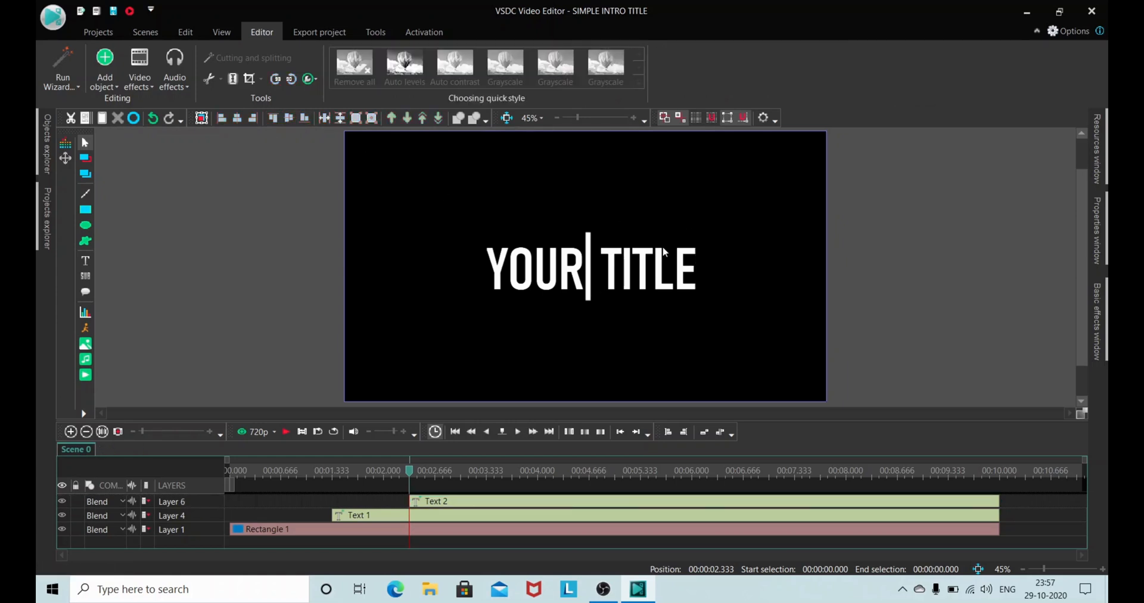
pyautogui.moveTo(662, 266); pyautogui.dragTo(651, 262)
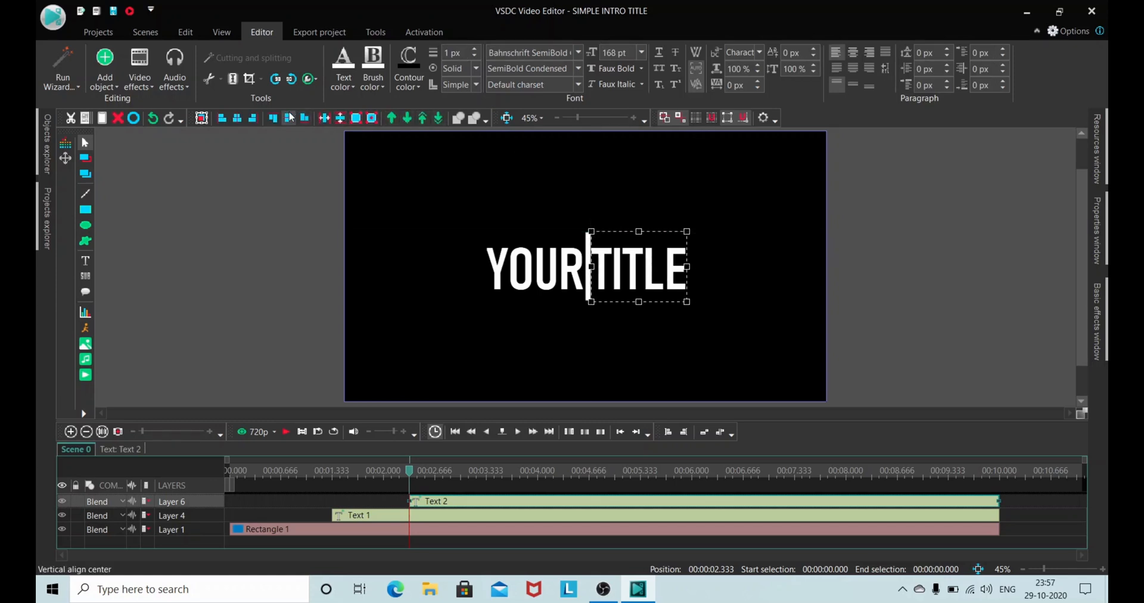
pyautogui.click(510, 262)
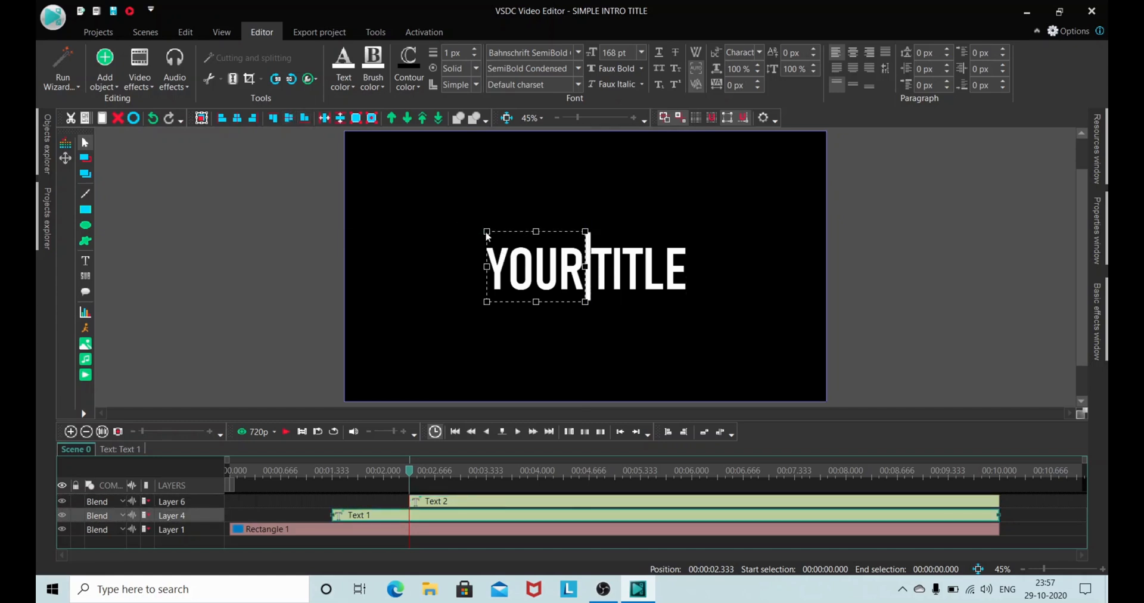
pyautogui.click(590, 255)
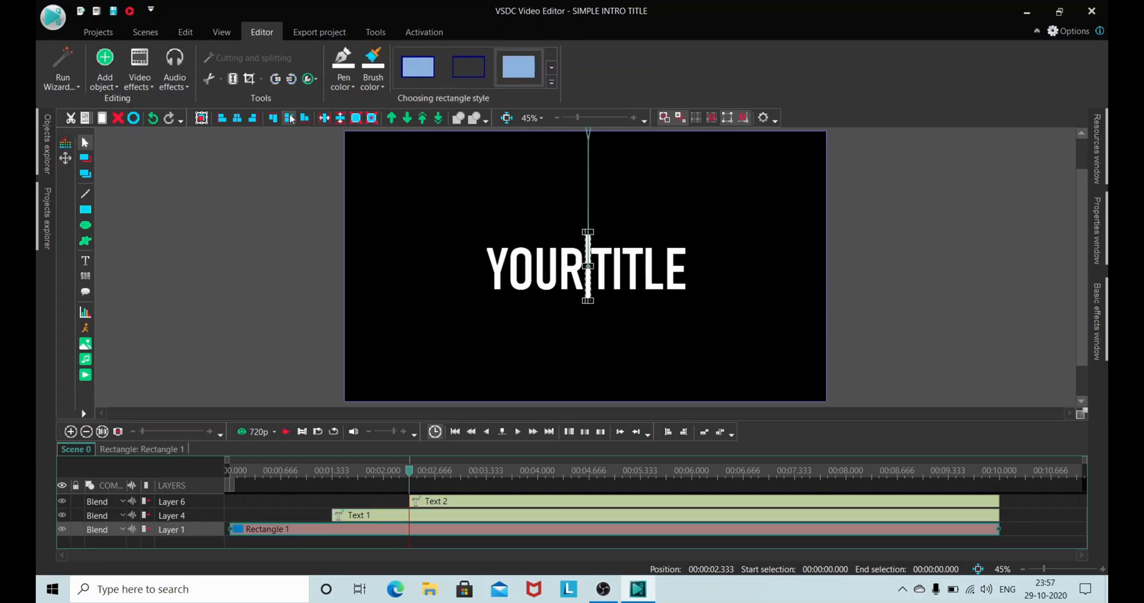
# Step: Add a Push transition positioned from scene begin to the TITLE text and preview it
pyautogui.click(653, 262)
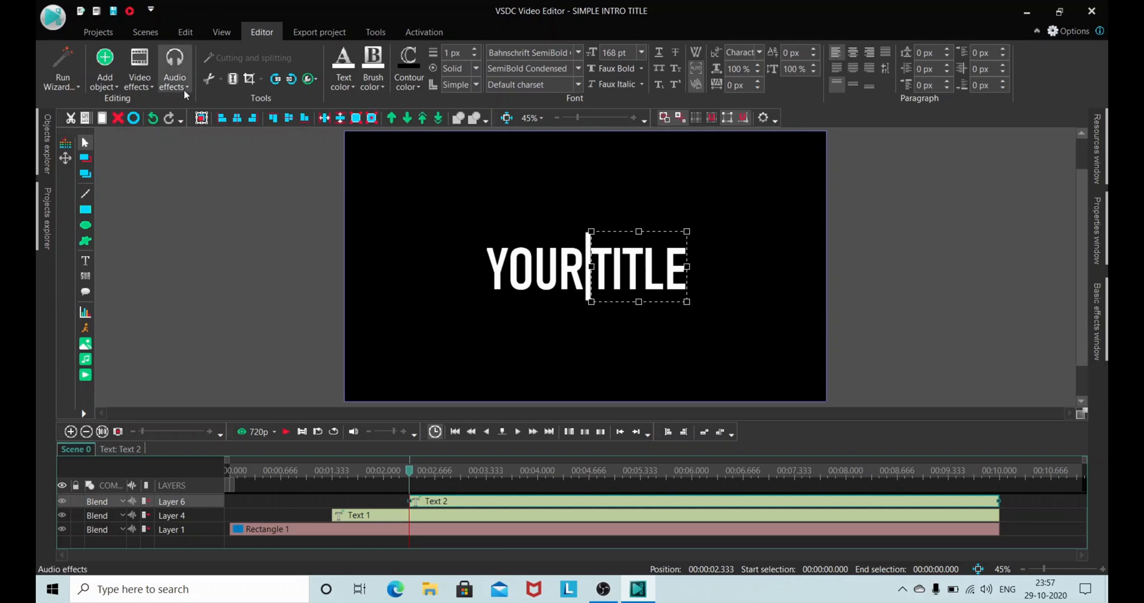
pyautogui.click(150, 86)
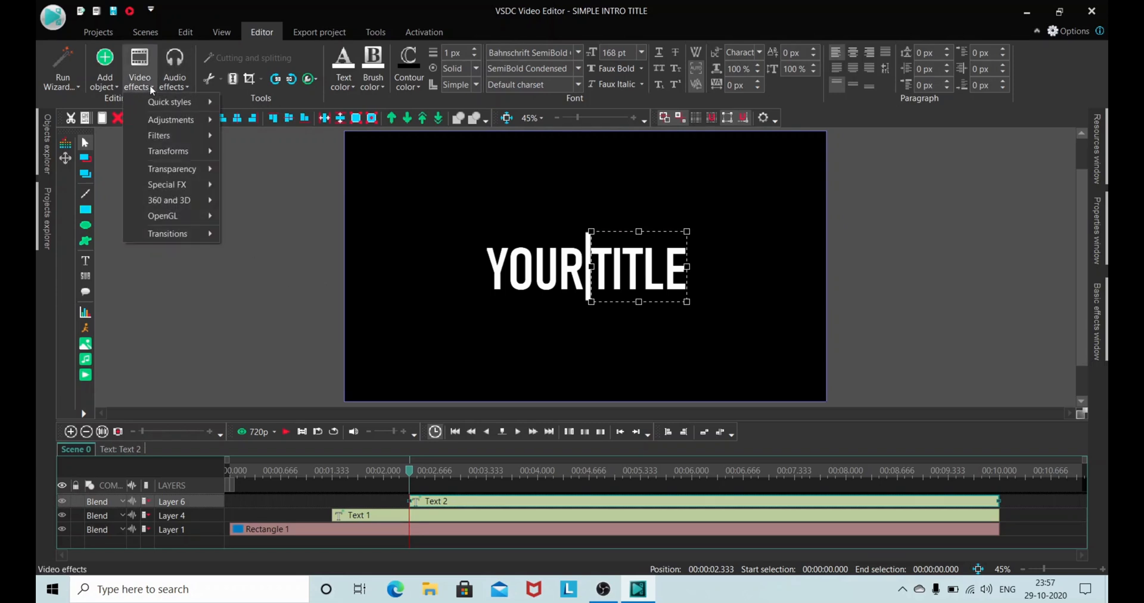
pyautogui.moveTo(196, 235)
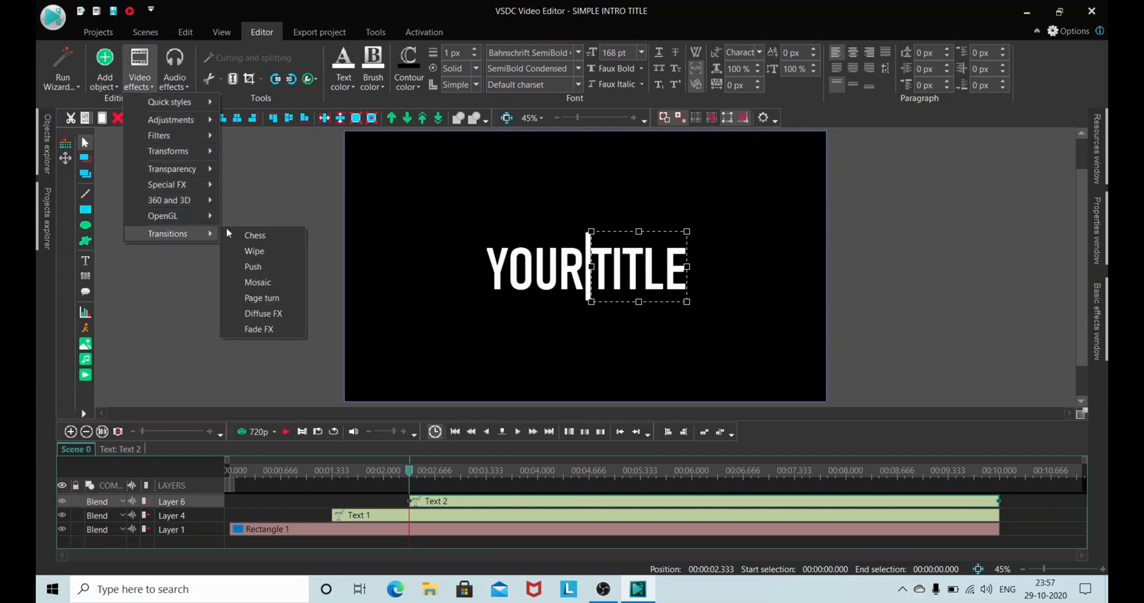
pyautogui.click(264, 271)
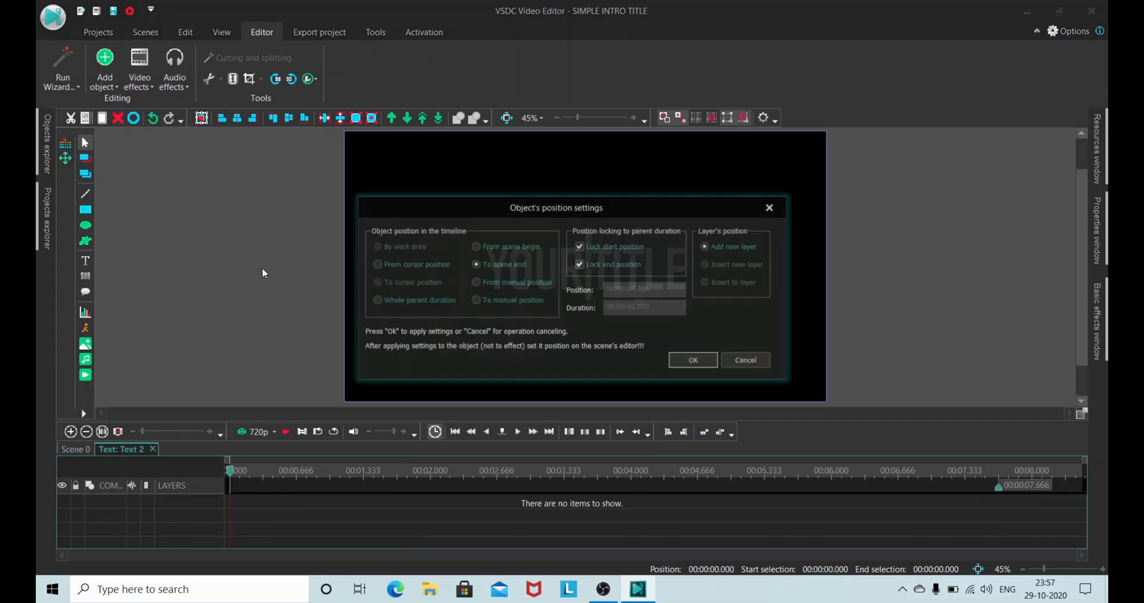
pyautogui.click(513, 249)
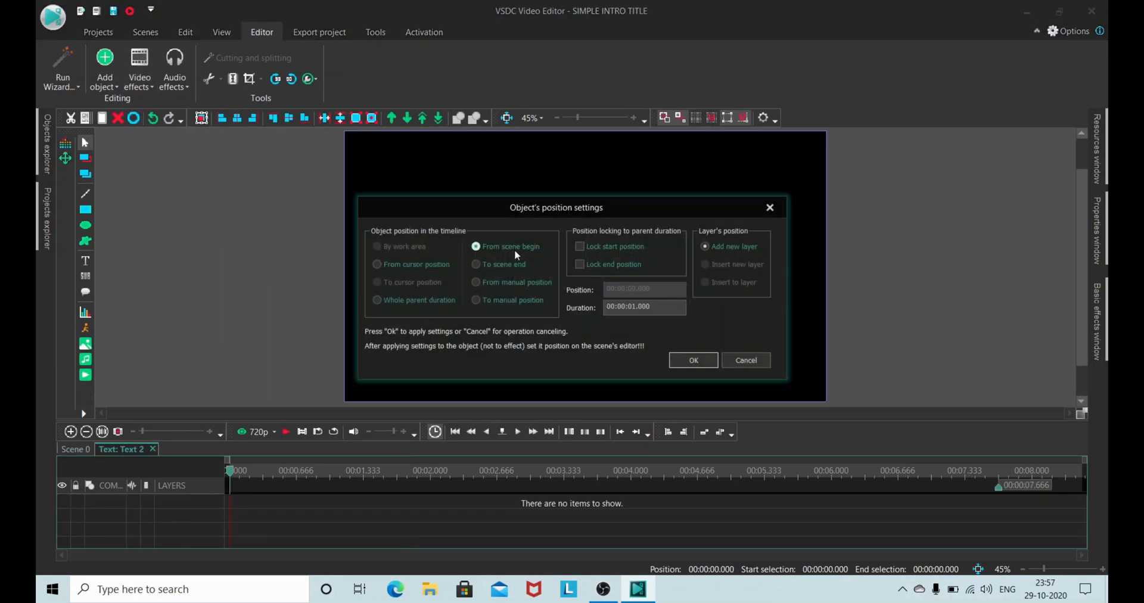
pyautogui.click(693, 360)
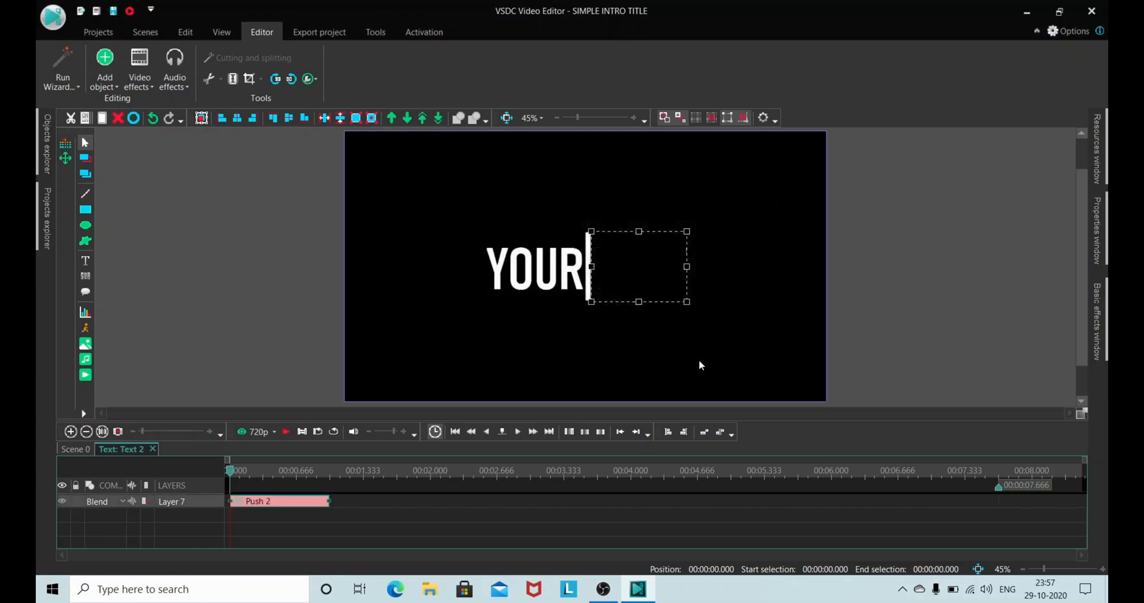
pyautogui.click(282, 431)
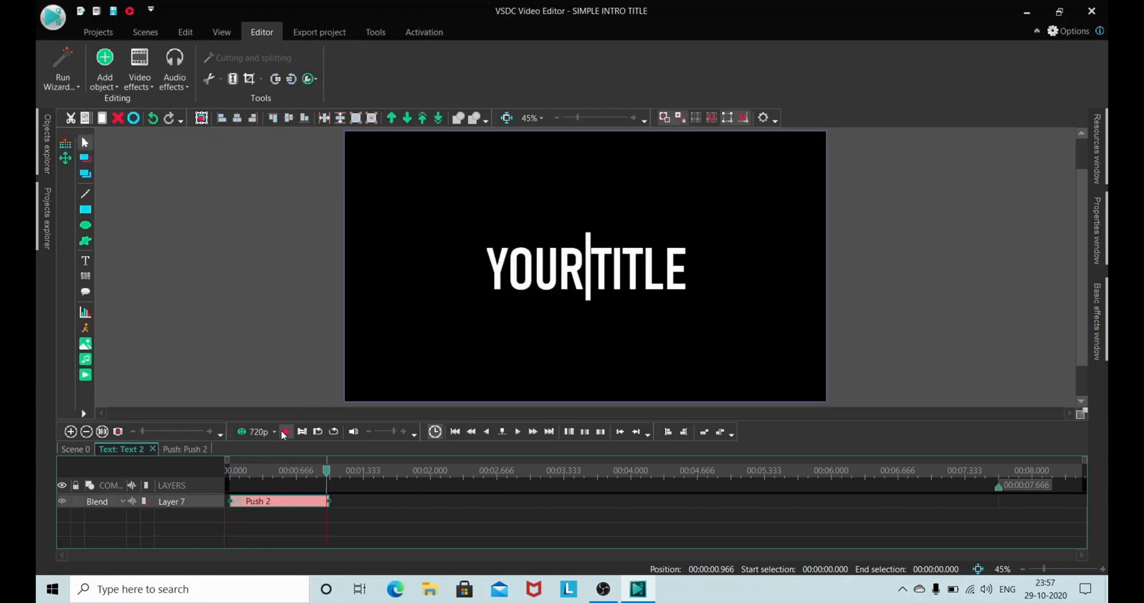
# Step: With the playhead at 00:00:00.166, set the TITLE text's Push transition mode to Right to left
pyautogui.click(247, 471)
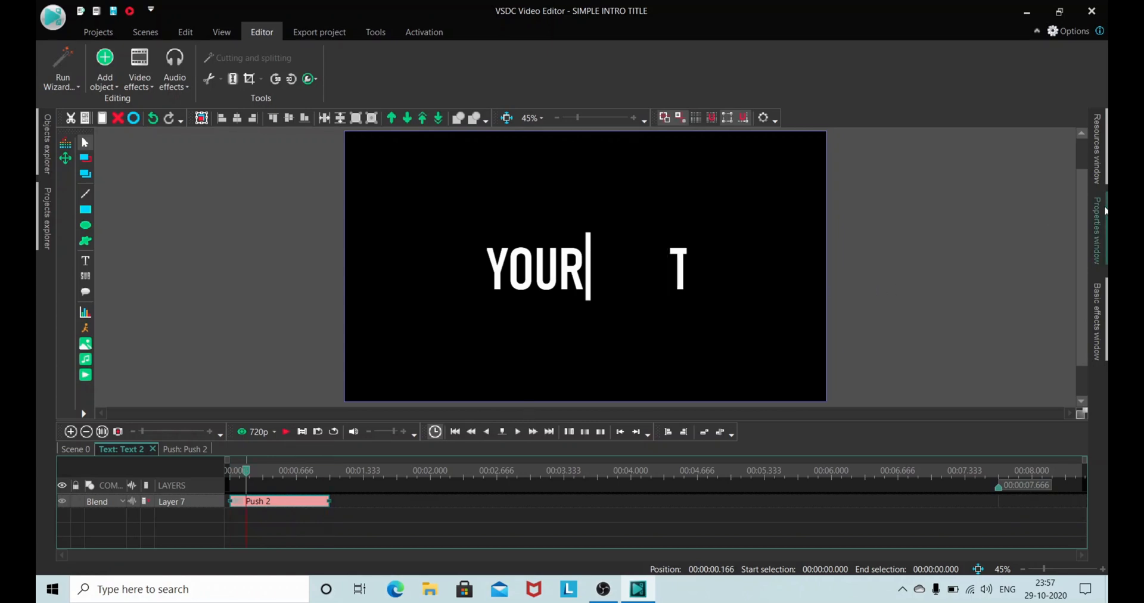
pyautogui.moveTo(1106, 209)
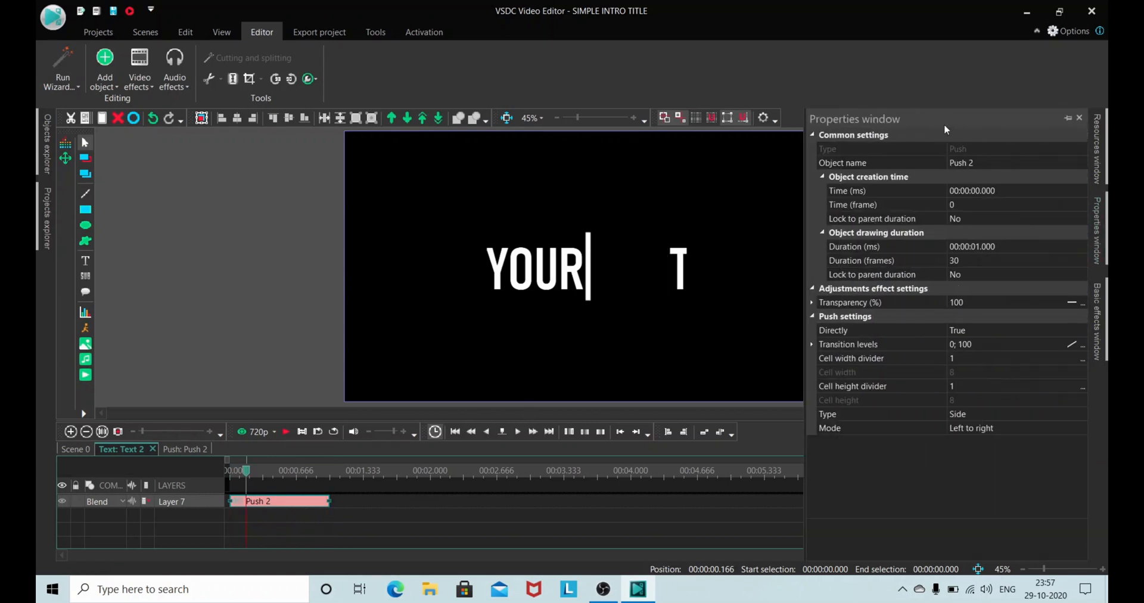
pyautogui.click(1061, 427)
pyautogui.click(1081, 428)
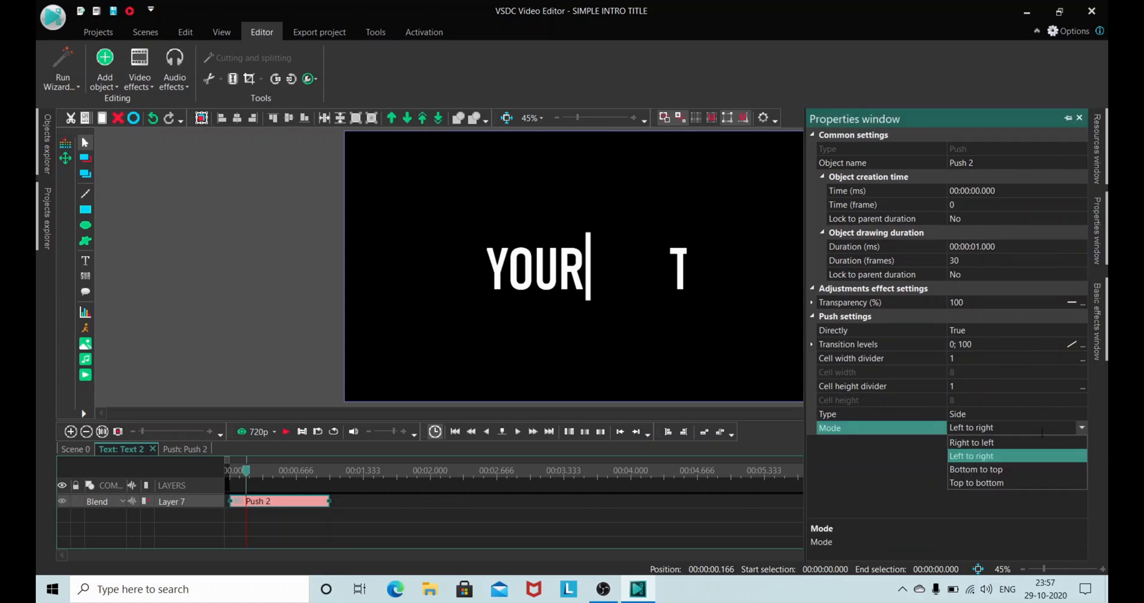
pyautogui.press('Up')
pyautogui.press('Return')
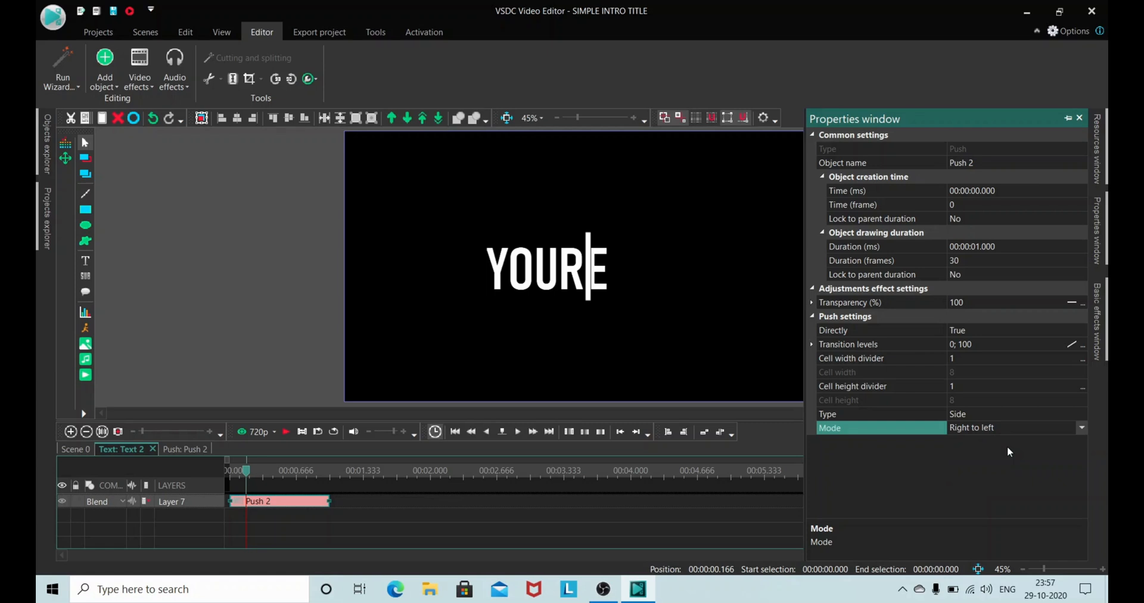
# Step: Preview the TITLE text's Push transition from the start of its timeline
pyautogui.click(457, 433)
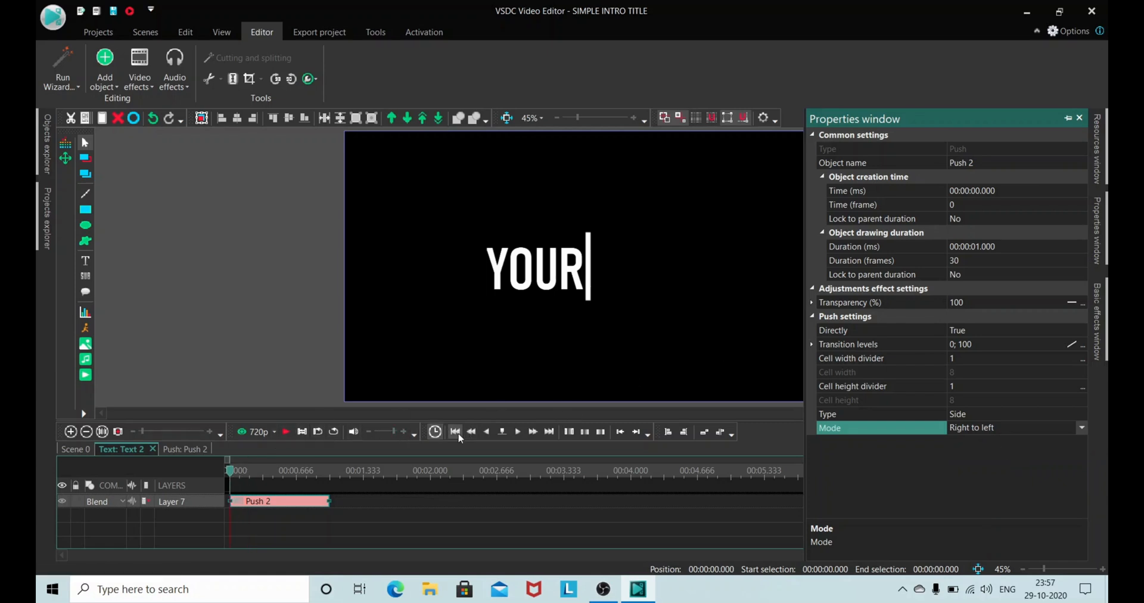
pyautogui.click(285, 432)
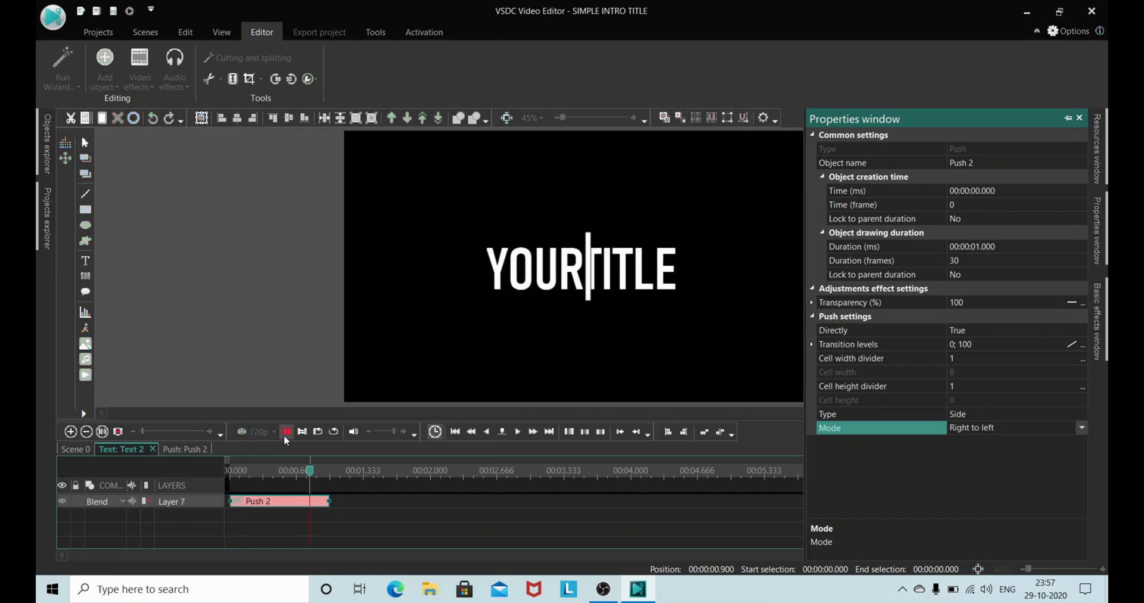
pyautogui.click(301, 294)
# Step: Return to Scene 0 and align the TITLE text, the YOUR text and the bar to the vertical centre
pyautogui.click(73, 449)
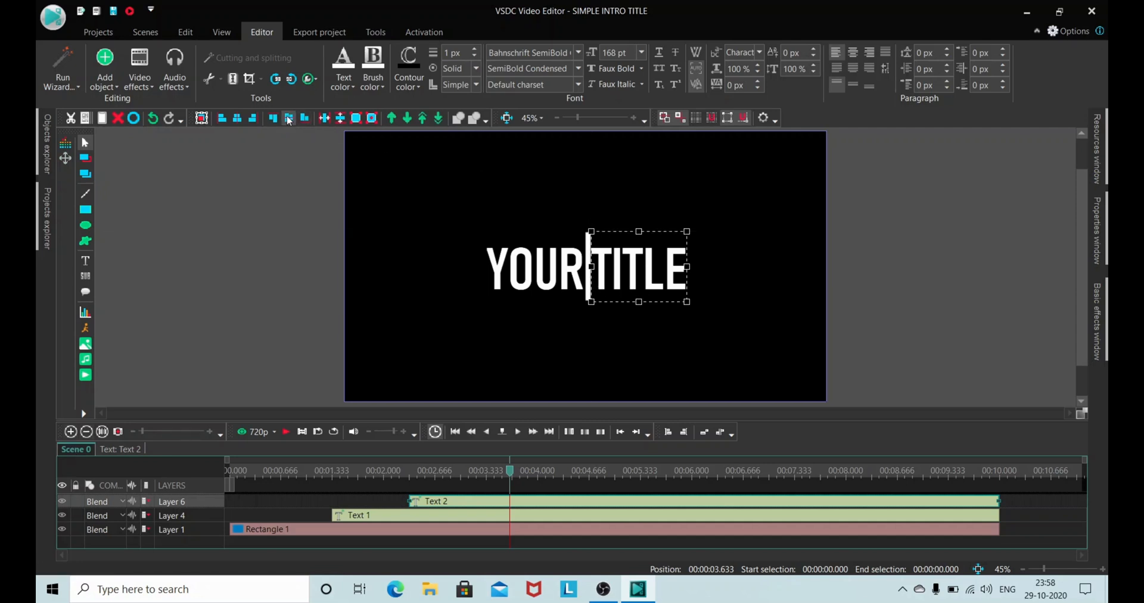
pyautogui.click(522, 262)
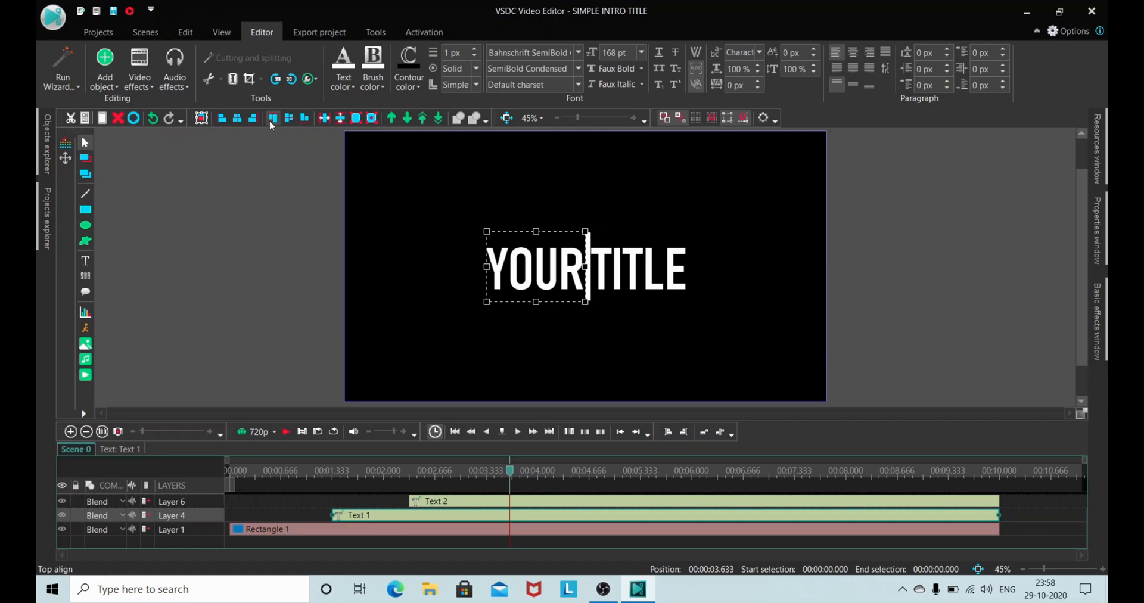
pyautogui.click(285, 208)
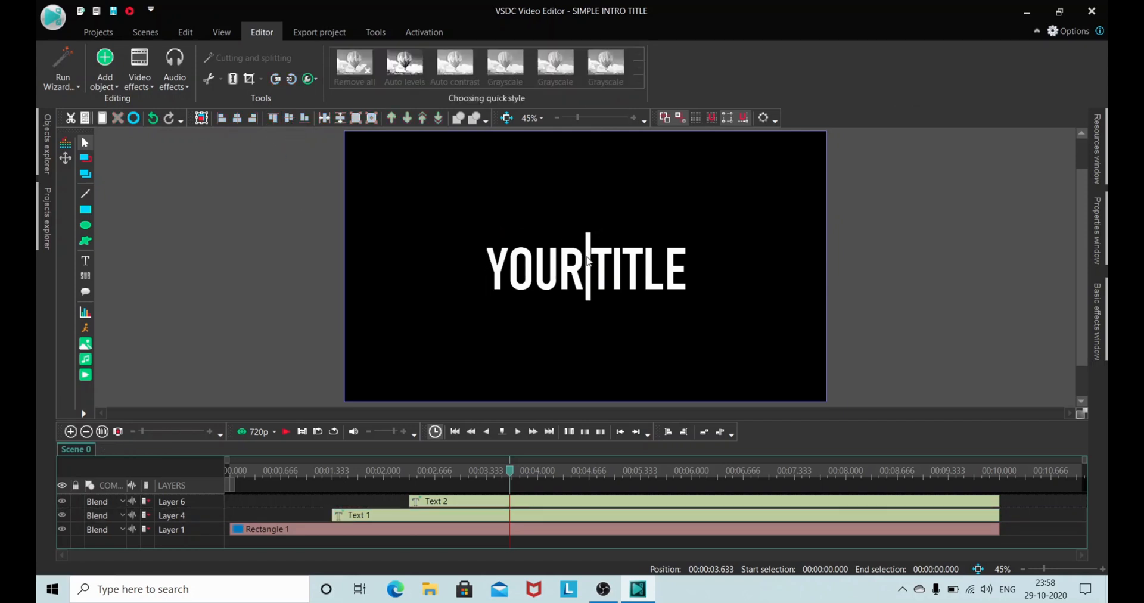
pyautogui.click(589, 261)
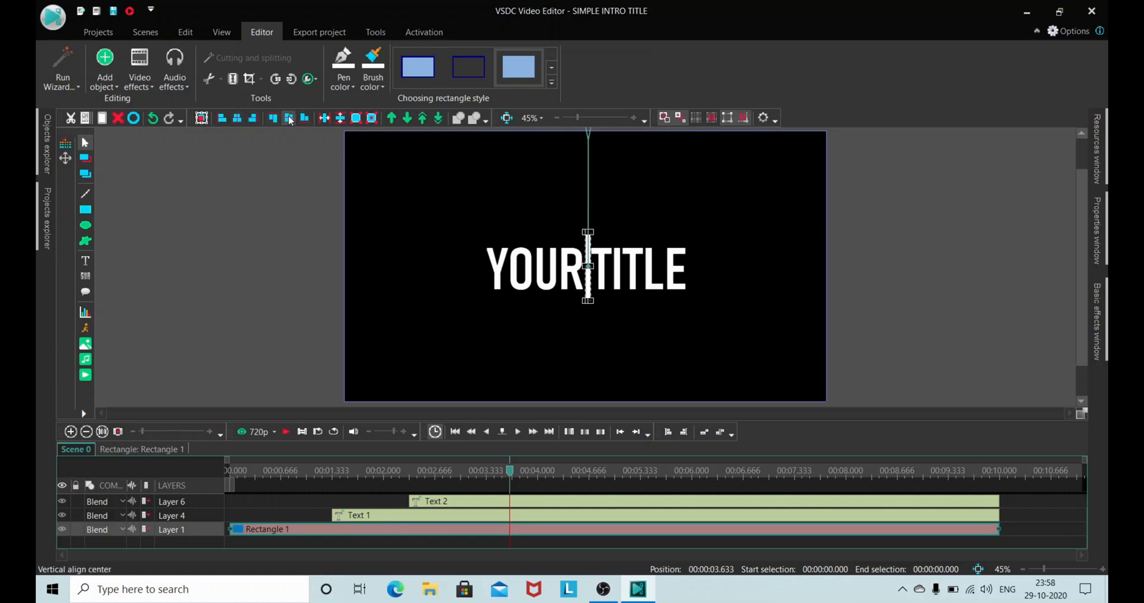
pyautogui.click(289, 184)
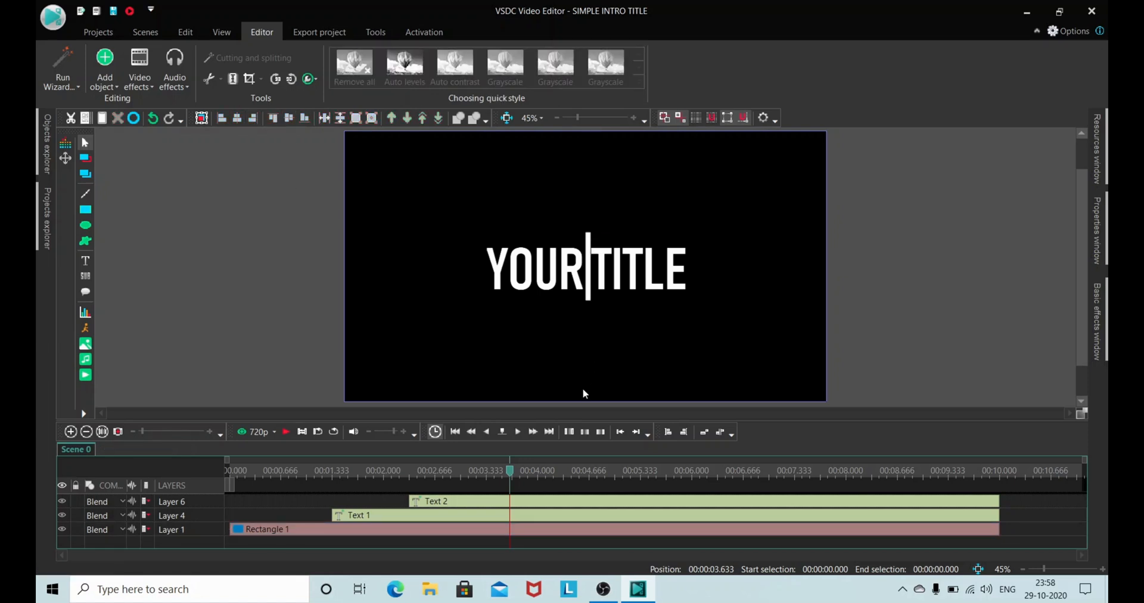
# Step: Preview the complete title animation from the beginning of Scene 0 and stop the playback
pyautogui.click(456, 432)
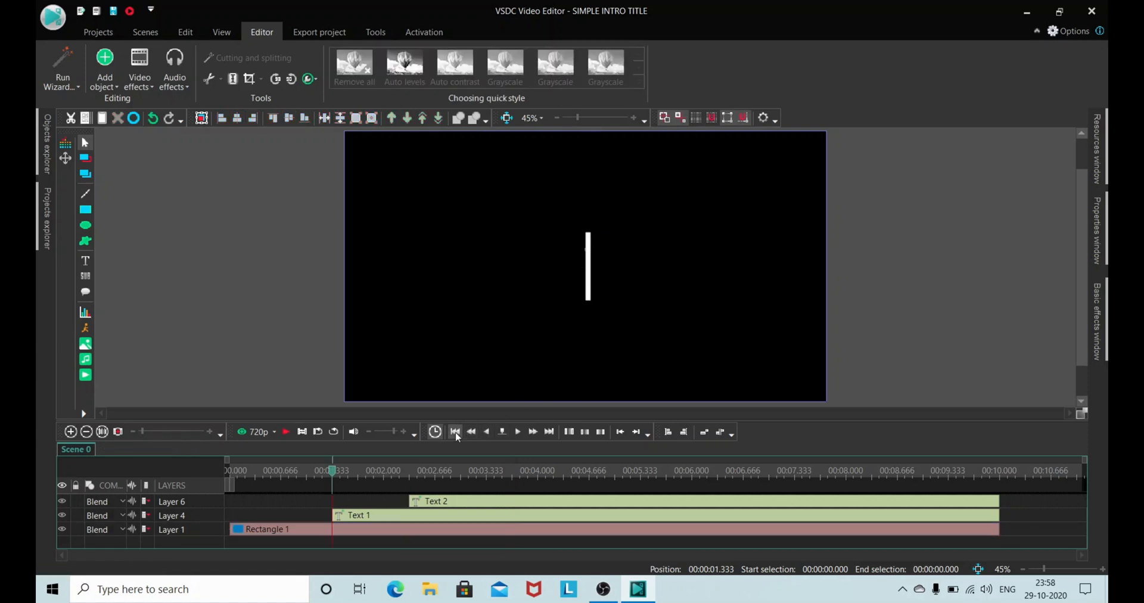
pyautogui.click(287, 431)
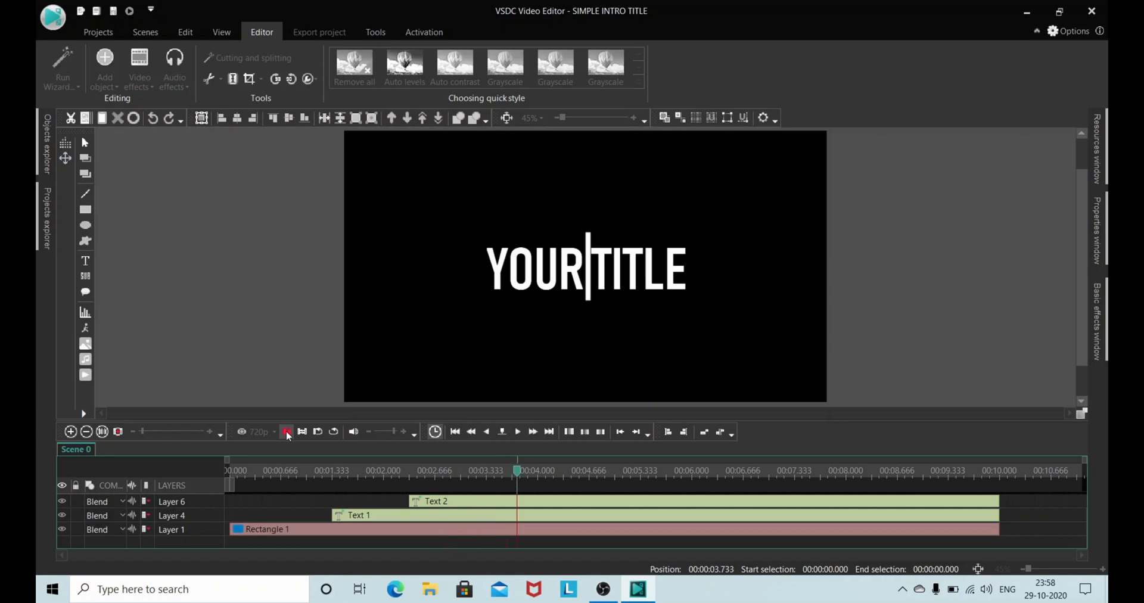
pyautogui.click(286, 430)
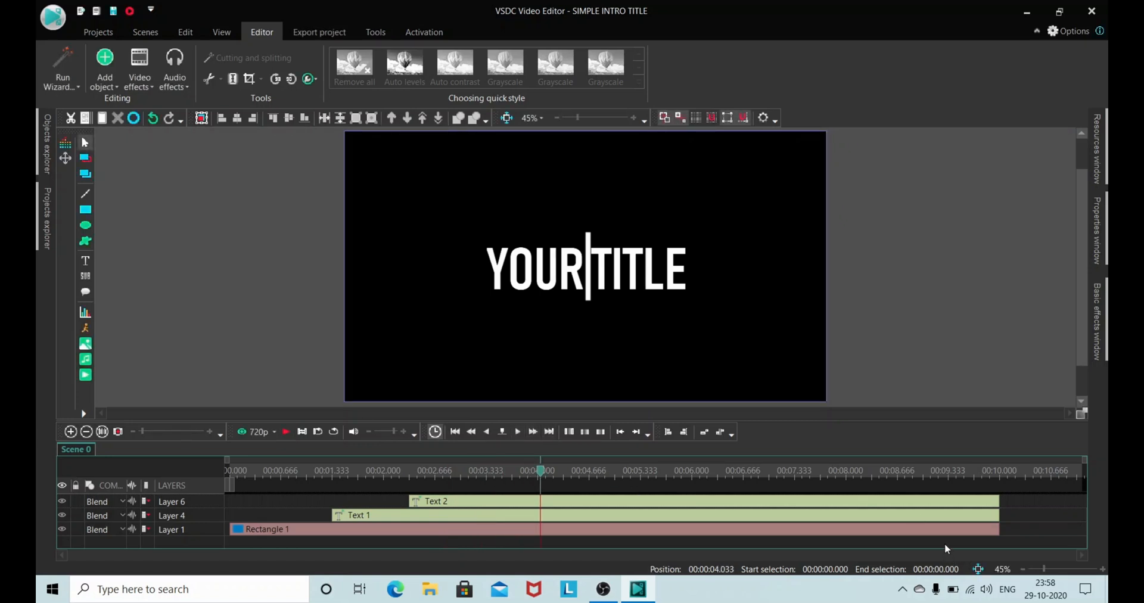
# Step: Select the bar and both text clips and shorten them together to about 5.1 seconds
pyautogui.moveTo(946, 548); pyautogui.dragTo(906, 494)
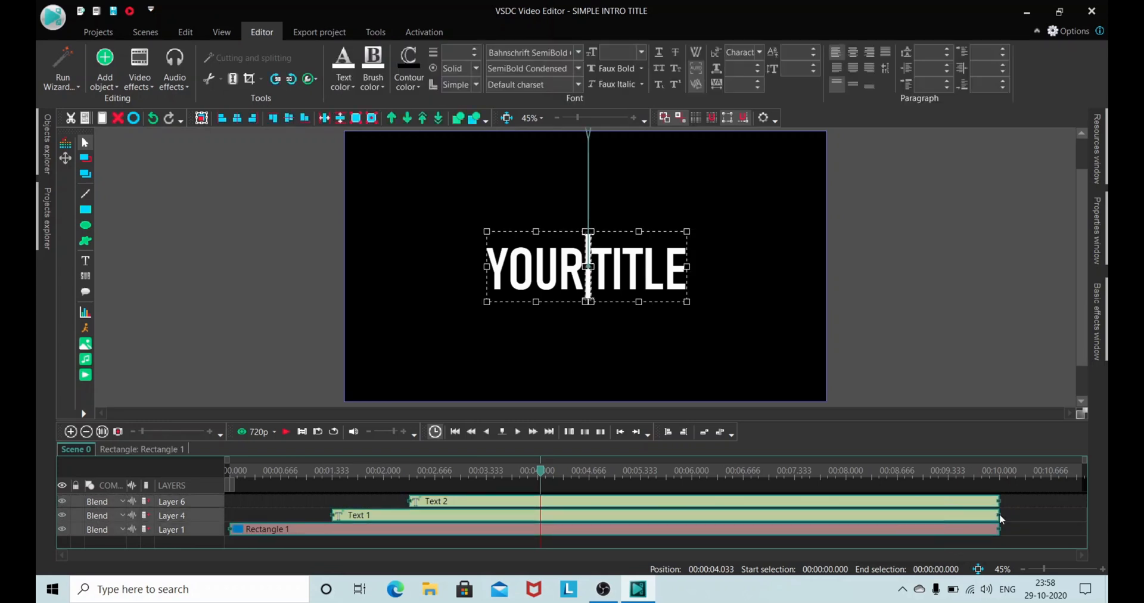
pyautogui.moveTo(996, 515); pyautogui.dragTo(651, 515)
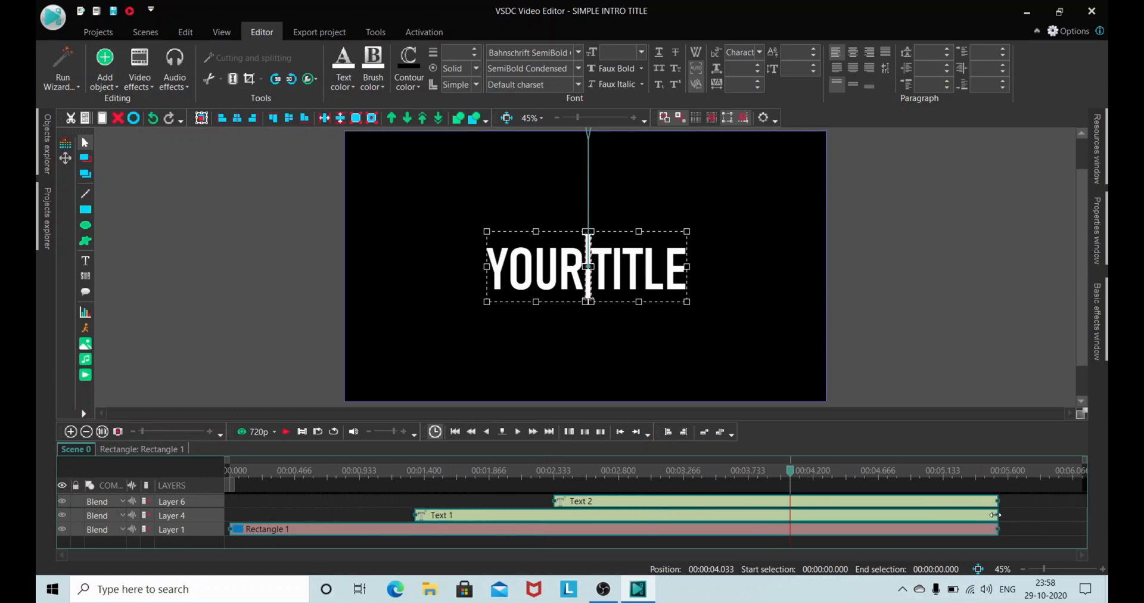
pyautogui.moveTo(995, 514); pyautogui.dragTo(956, 514)
pyautogui.moveTo(940, 513); pyautogui.dragTo(937, 513)
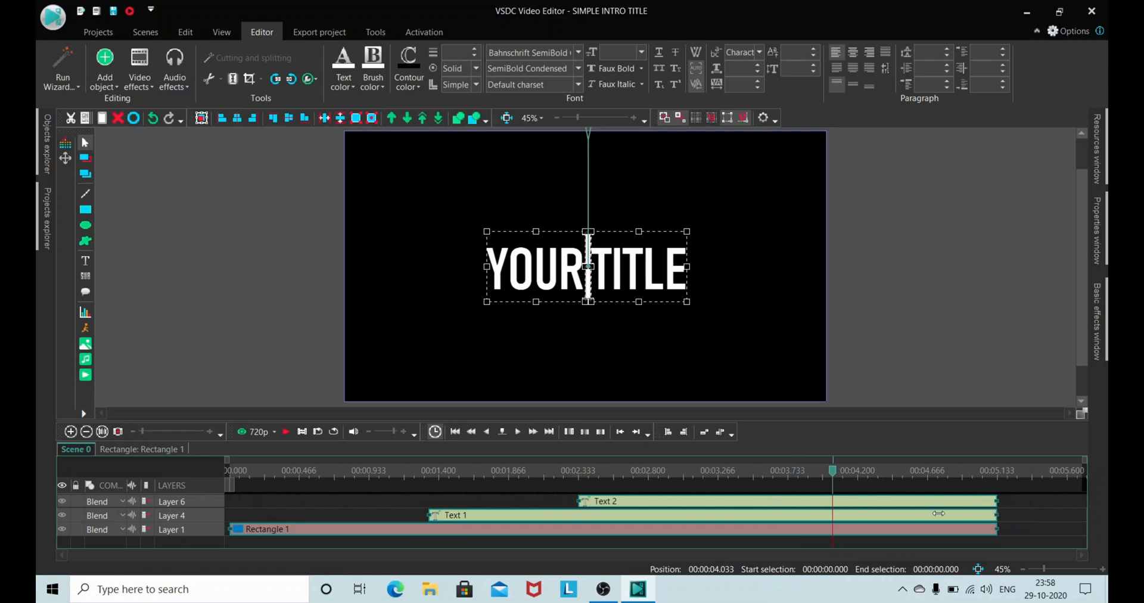
# Step: Place the playhead at 00:00:04.000 and trim the ends of the bar and both text clips to it
pyautogui.click(863, 471)
pyautogui.press('Left')
pyautogui.press('Left')
pyautogui.press('Left')
pyautogui.press('Left')
pyautogui.press('Left')
pyautogui.press('Left')
pyautogui.moveTo(994, 514); pyautogui.dragTo(827, 520)
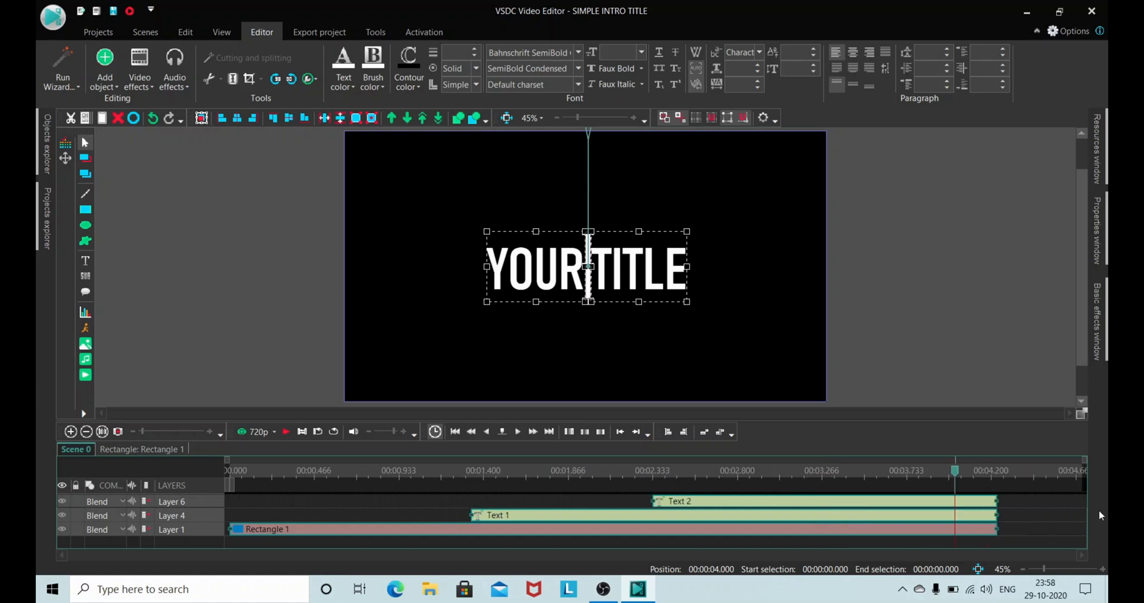
pyautogui.moveTo(994, 515); pyautogui.dragTo(955, 516)
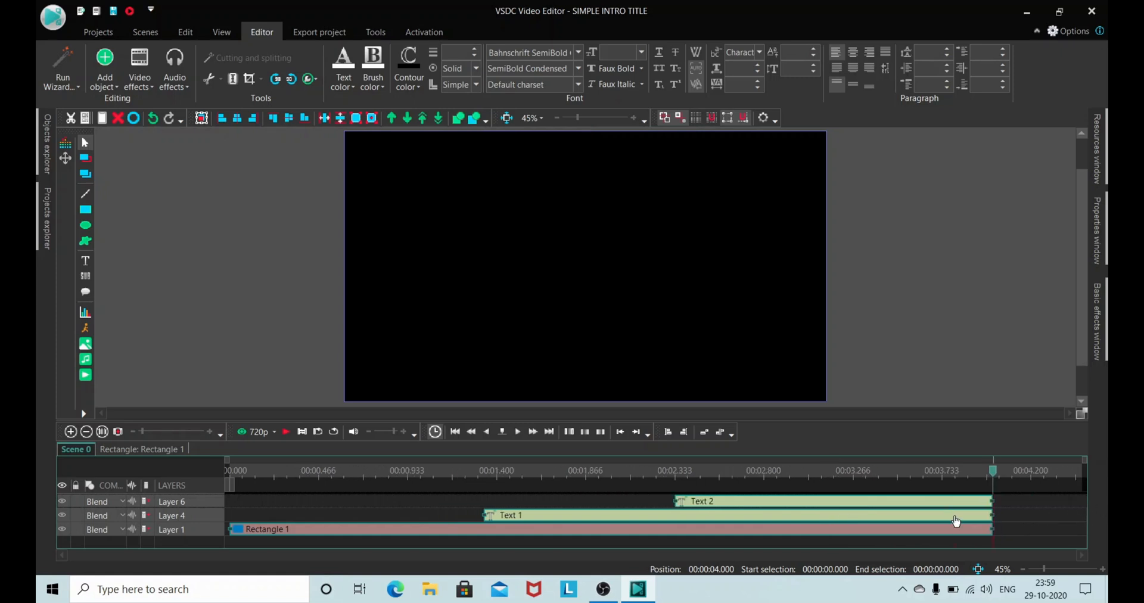
# Step: Set the preview quality to 1080p, watch the title animation from the start in the preview window and close it
pyautogui.click(456, 433)
pyautogui.click(456, 433)
pyautogui.click(456, 433)
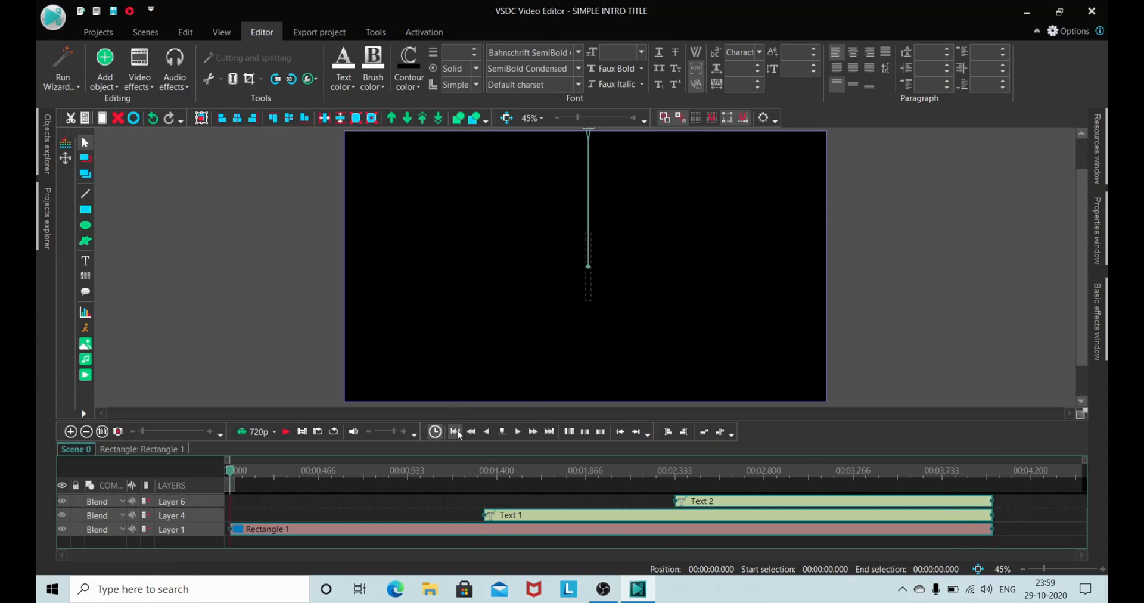
pyautogui.click(274, 434)
pyautogui.click(280, 465)
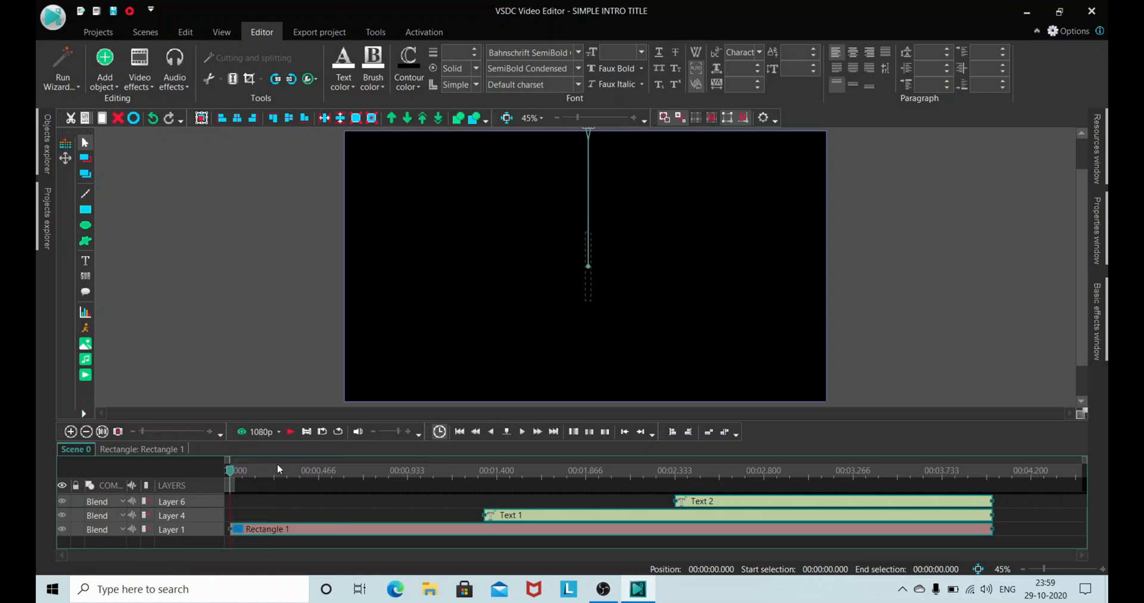
pyautogui.click(262, 432)
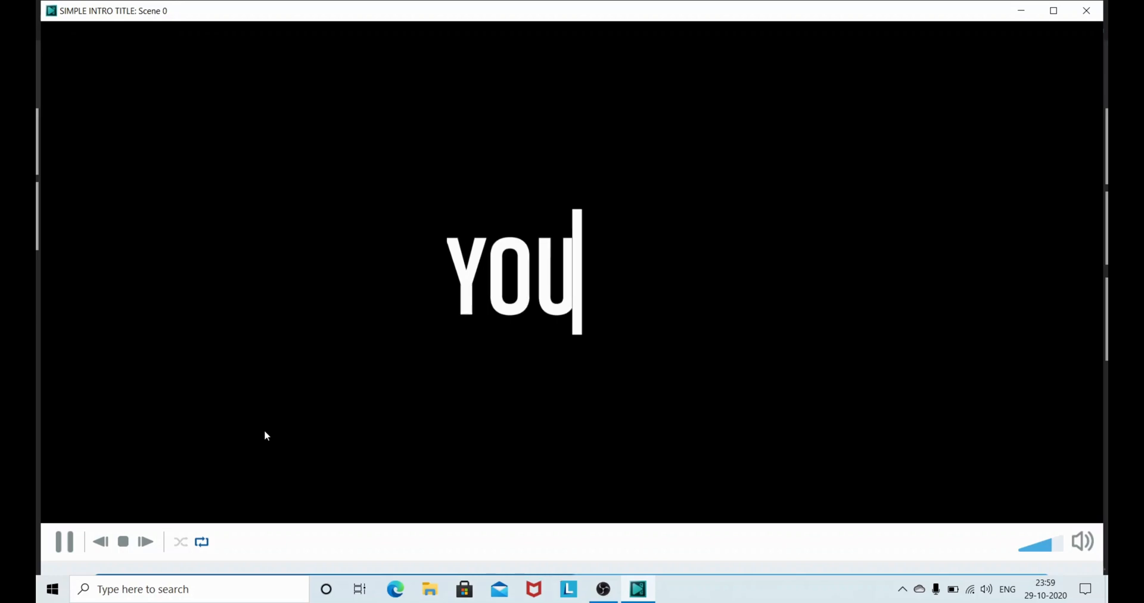
pyautogui.click(1095, 13)
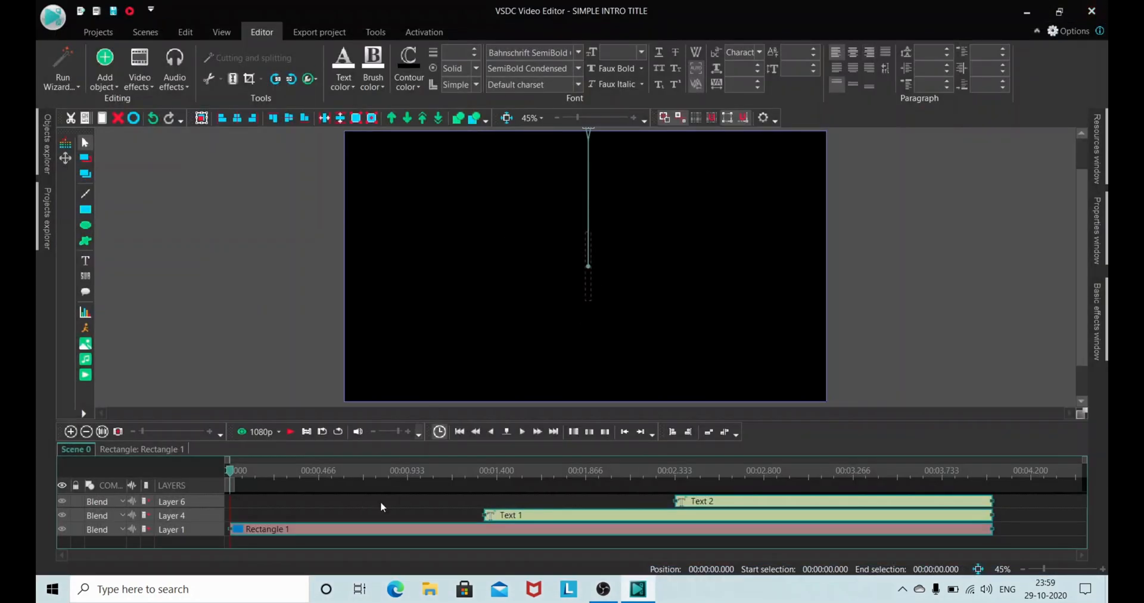
# Step: Play the title animation in the editor and return the playhead to the start of Scene 0
pyautogui.click(290, 431)
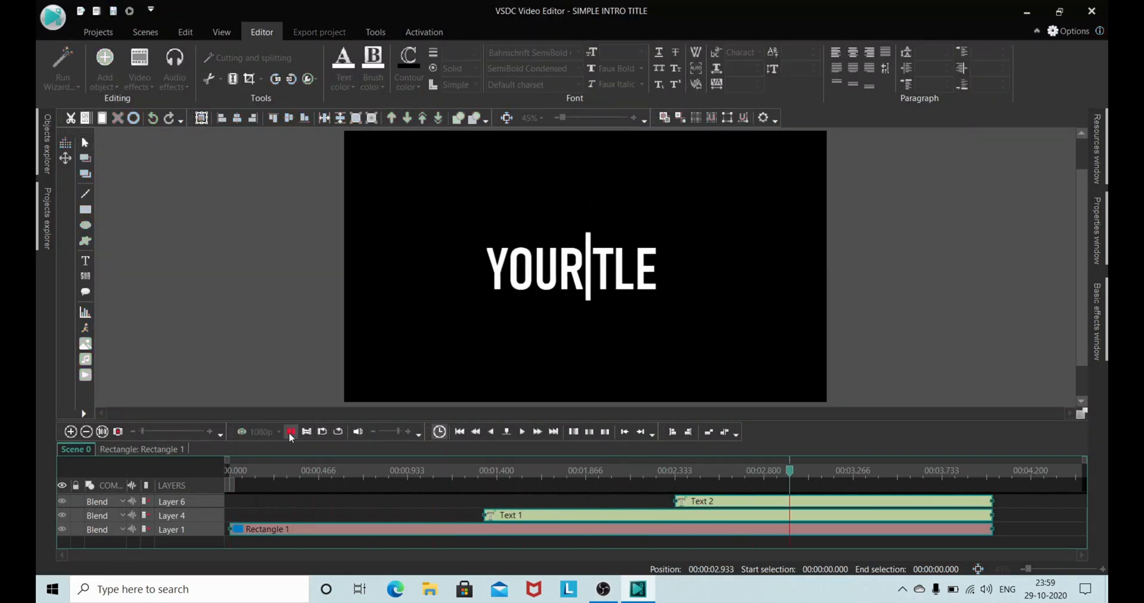
pyautogui.click(459, 432)
pyautogui.click(459, 431)
pyautogui.click(459, 431)
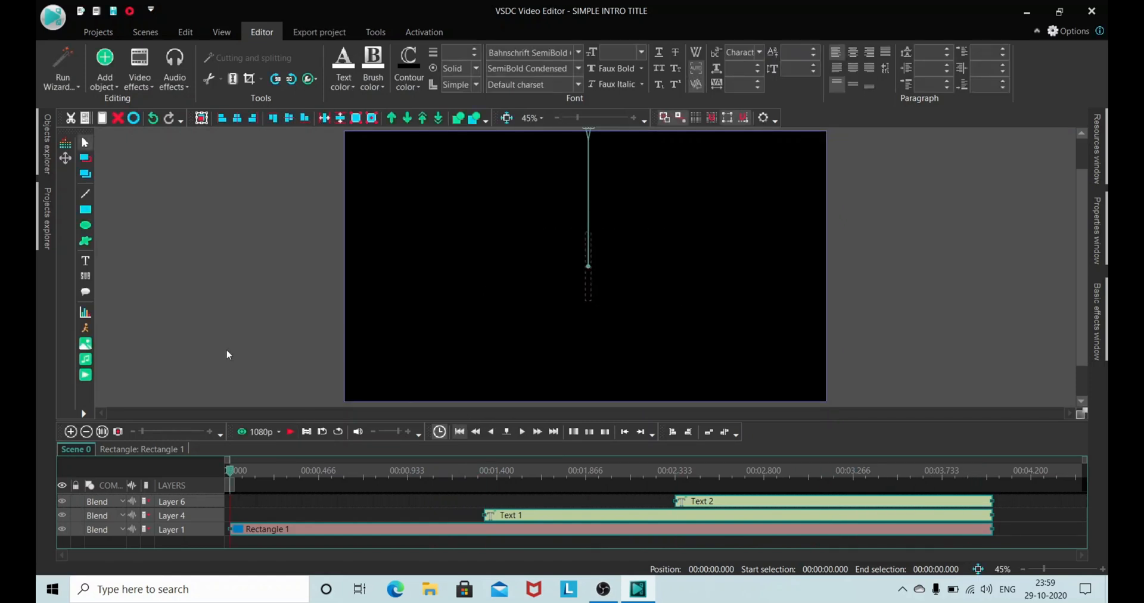
# Step: Add the image WATER FLOW IN NIGHT from the Pictures folder on a new layer, starting from the cursor position
pyautogui.click(176, 345)
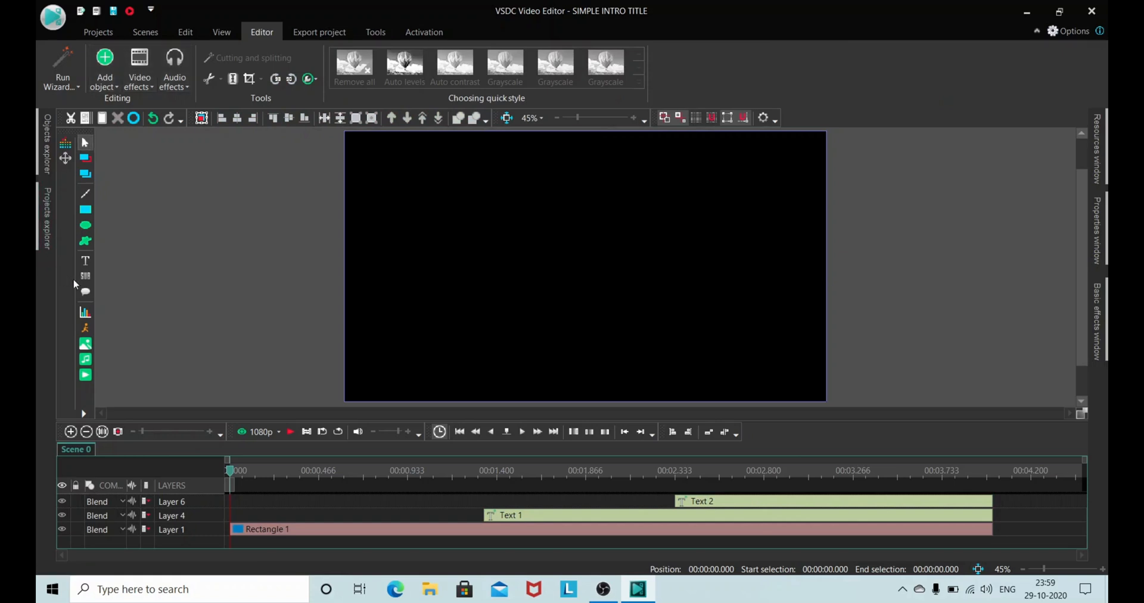
pyautogui.click(86, 350)
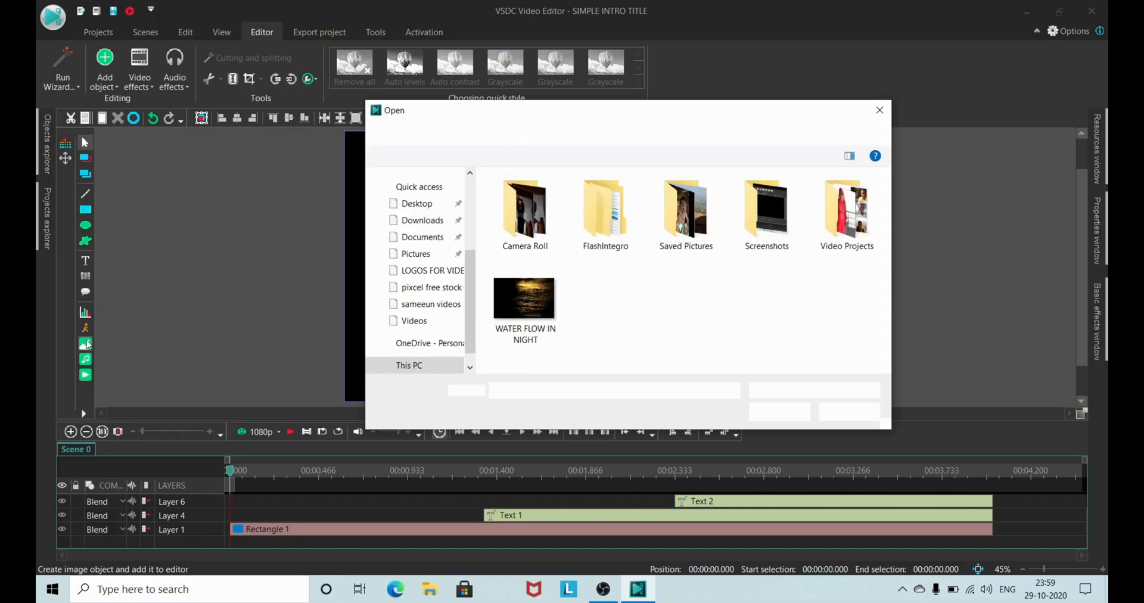
pyautogui.click(520, 280)
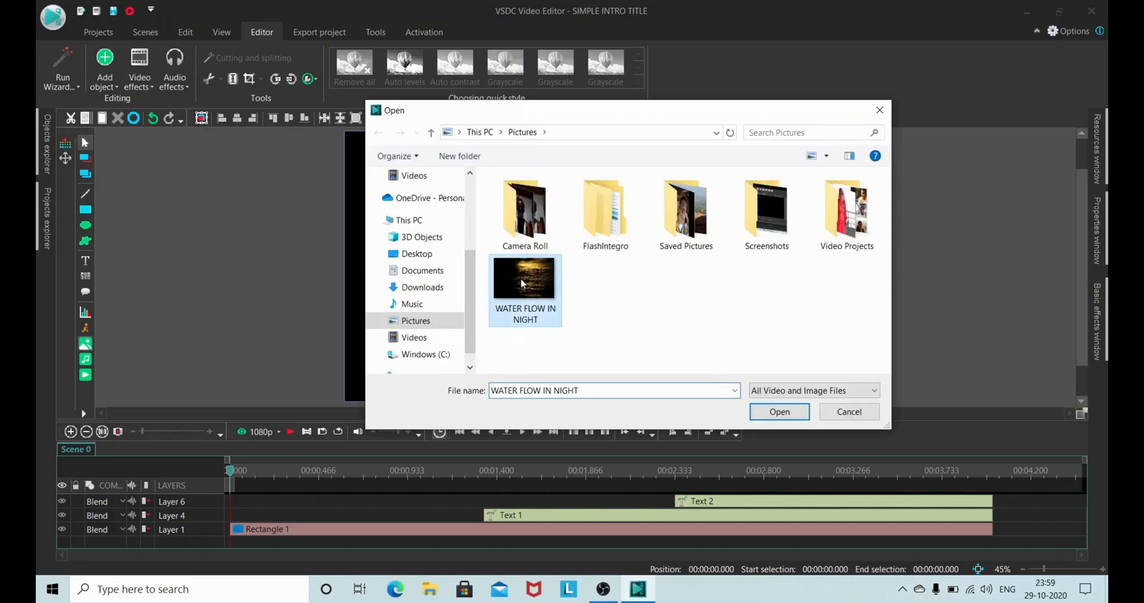
pyautogui.click(780, 412)
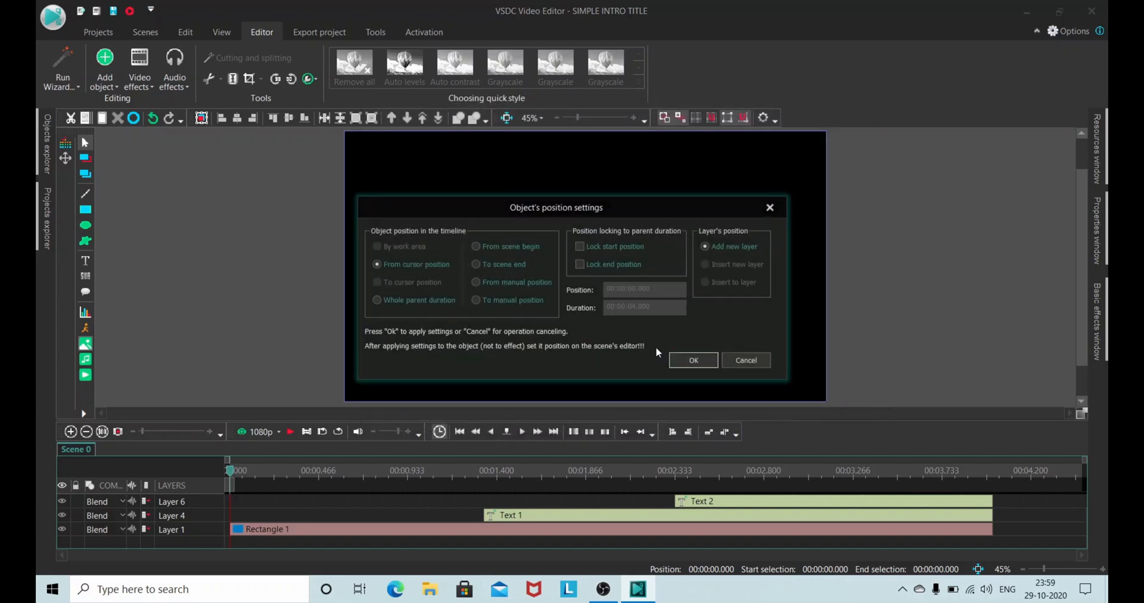
pyautogui.click(685, 360)
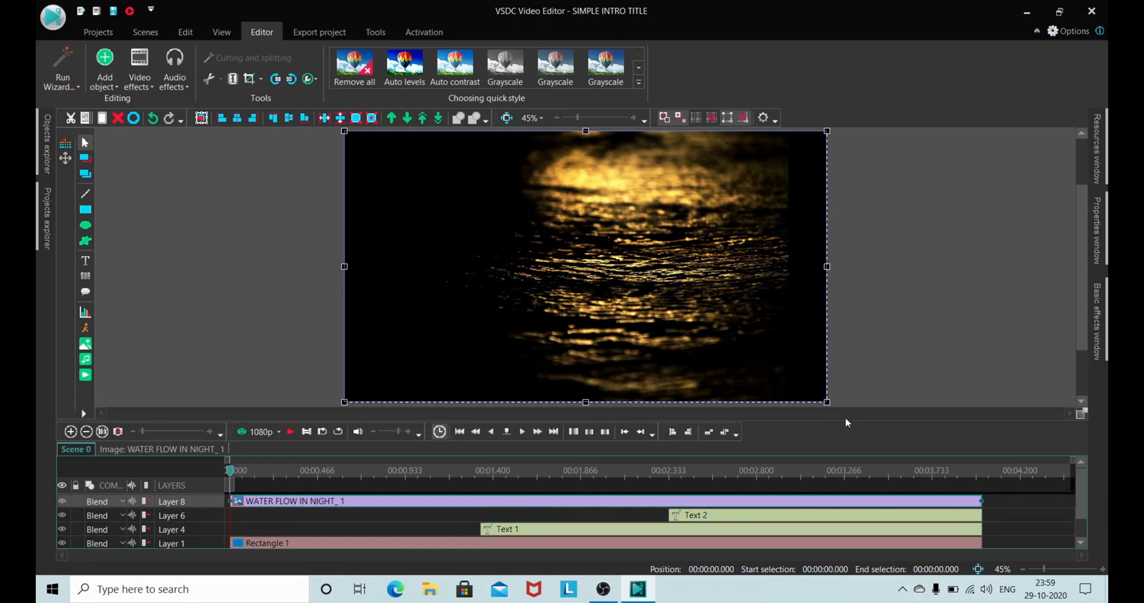
# Step: Move the water image's layer beneath the bar's layer and preview the scene, returning to the start
pyautogui.moveTo(845, 420); pyautogui.dragTo(844, 400)
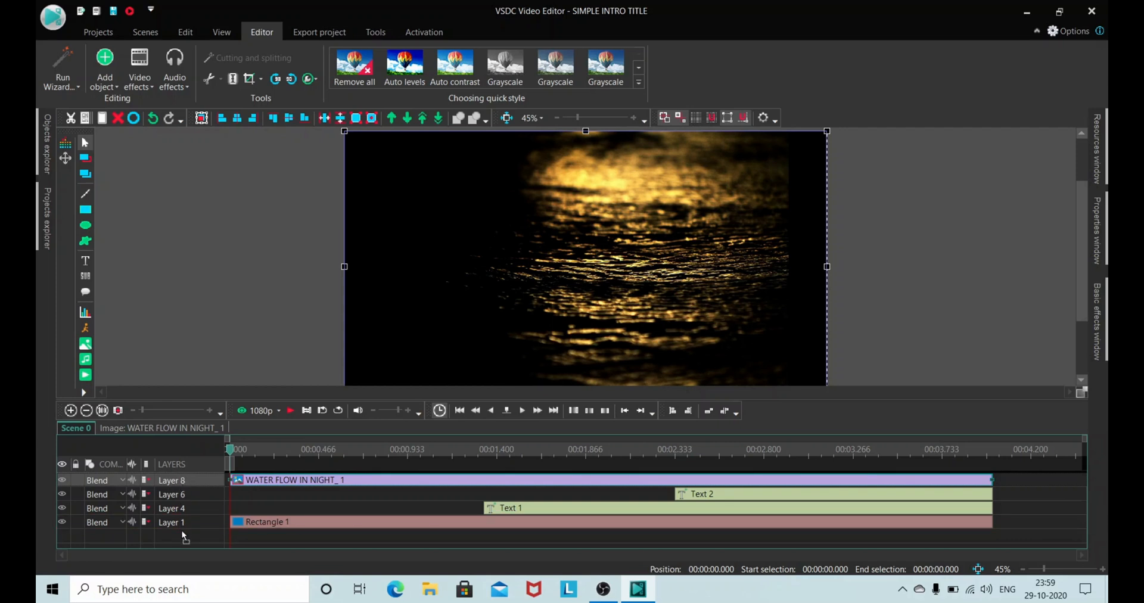
pyautogui.moveTo(181, 530); pyautogui.dragTo(182, 537)
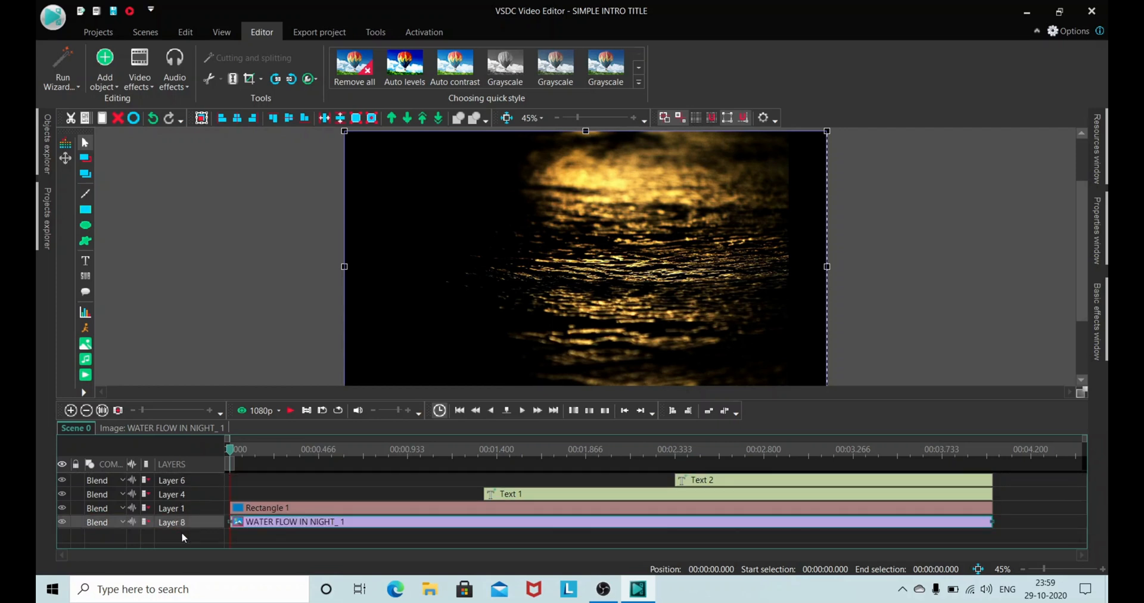
pyautogui.click(291, 410)
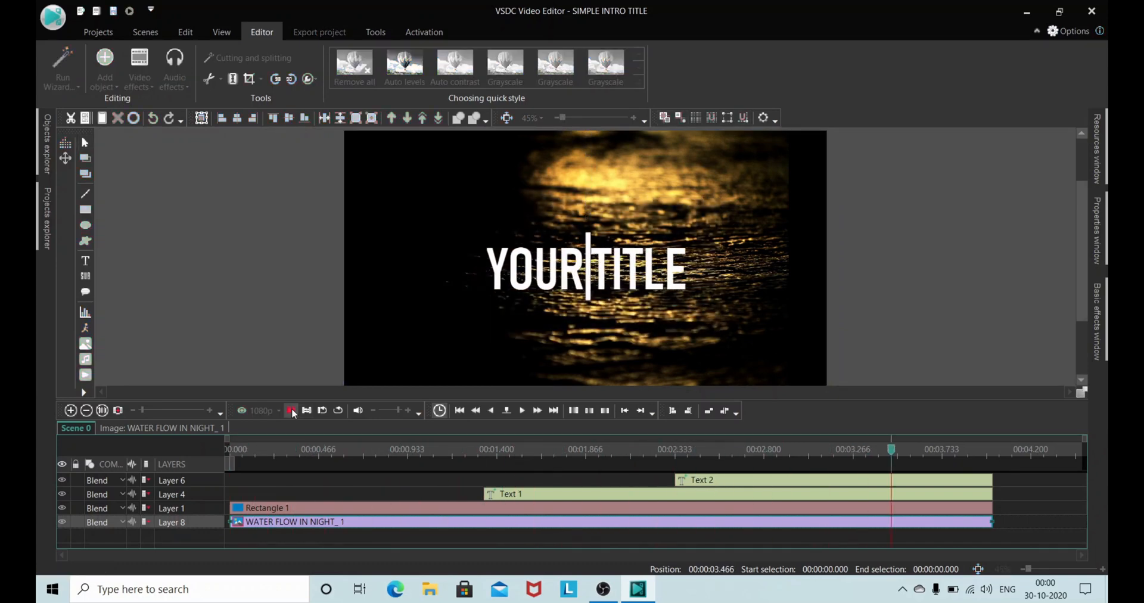
pyautogui.click(460, 411)
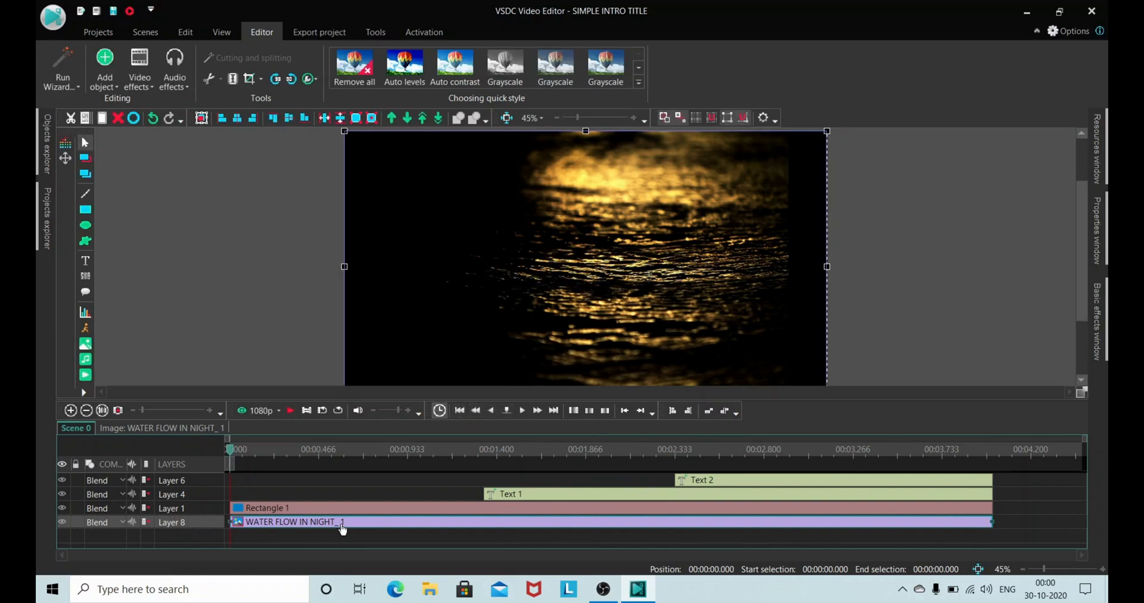
# Step: Apply a Gaussian blur filter to the water image for the whole parent duration with its end position locked
pyautogui.click(148, 87)
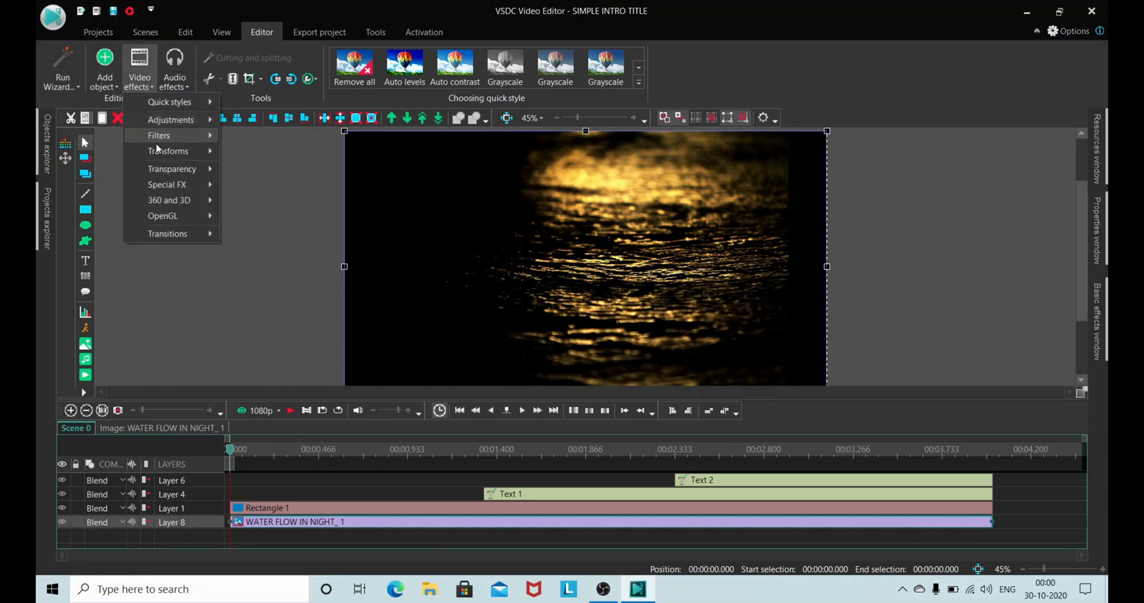
pyautogui.moveTo(158, 149)
pyautogui.moveTo(165, 172)
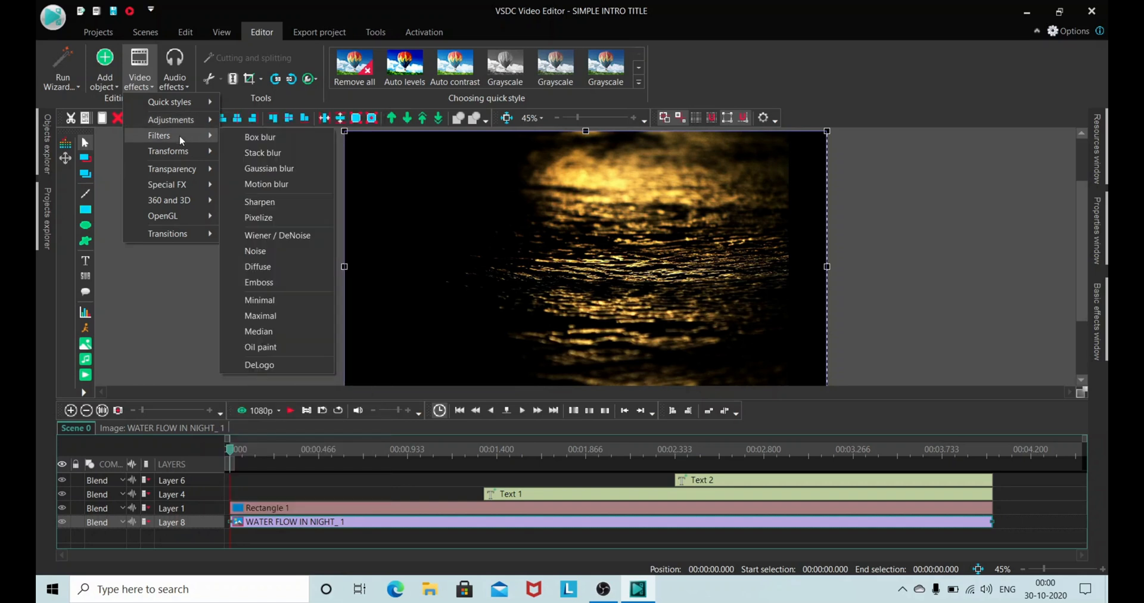
pyautogui.click(285, 170)
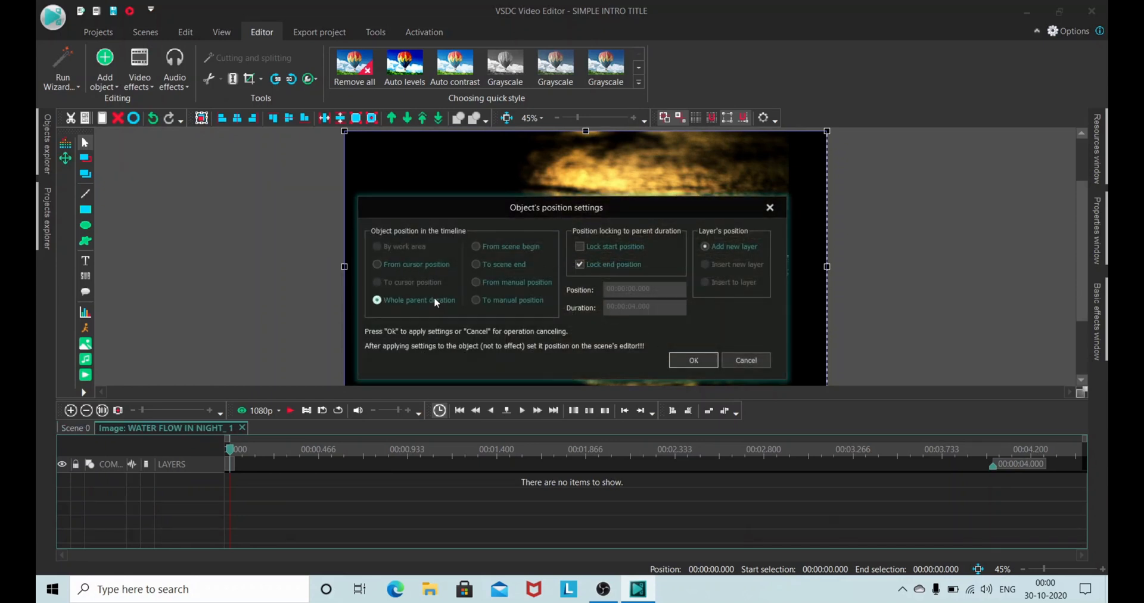
pyautogui.click(676, 357)
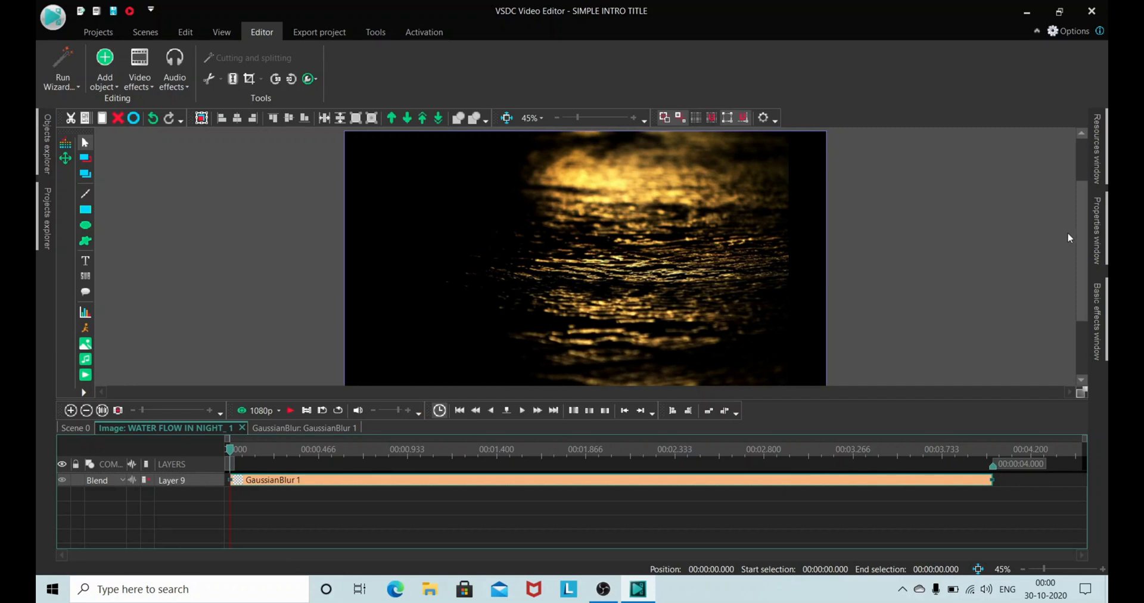
# Step: Raise the Gaussian blur's blur levels to about 10 and play the blurred water image
pyautogui.moveTo(1097, 231)
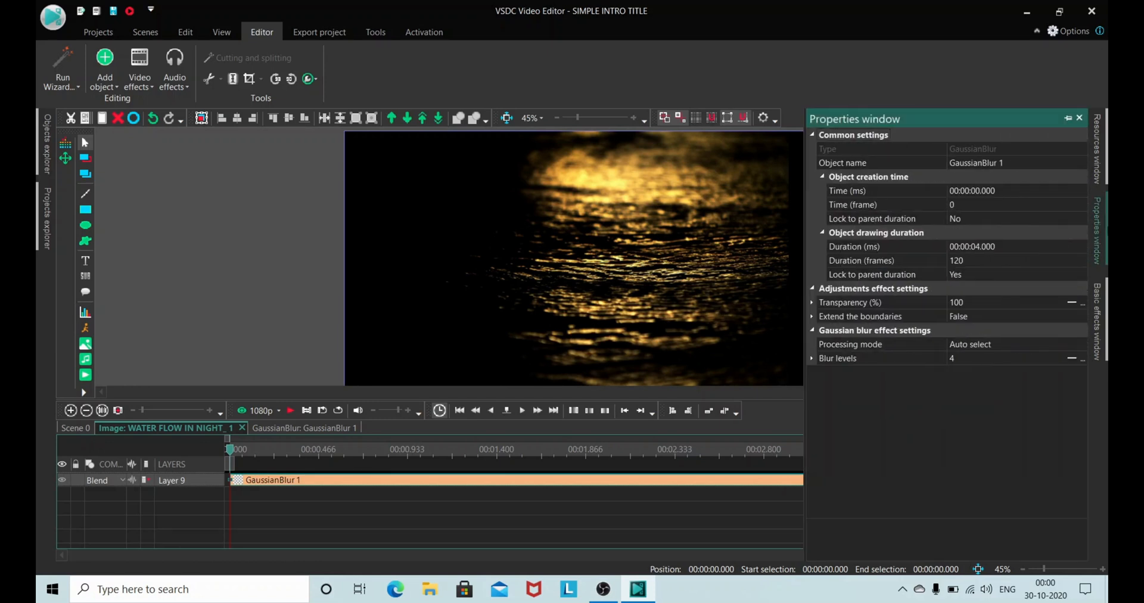
pyautogui.click(1006, 358)
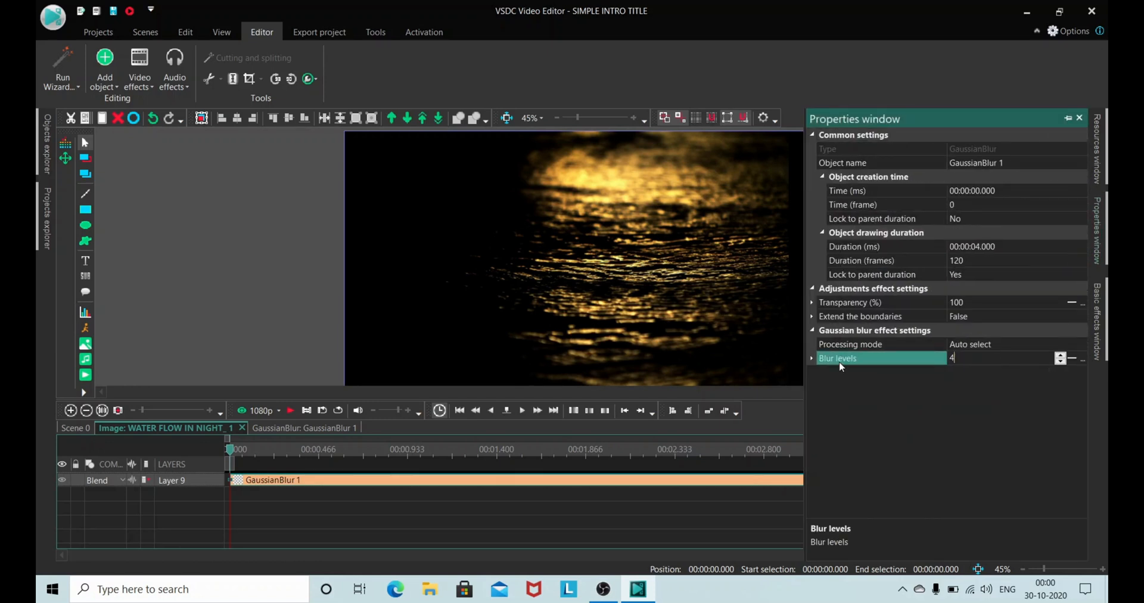
pyautogui.click(1060, 358)
pyautogui.click(1060, 359)
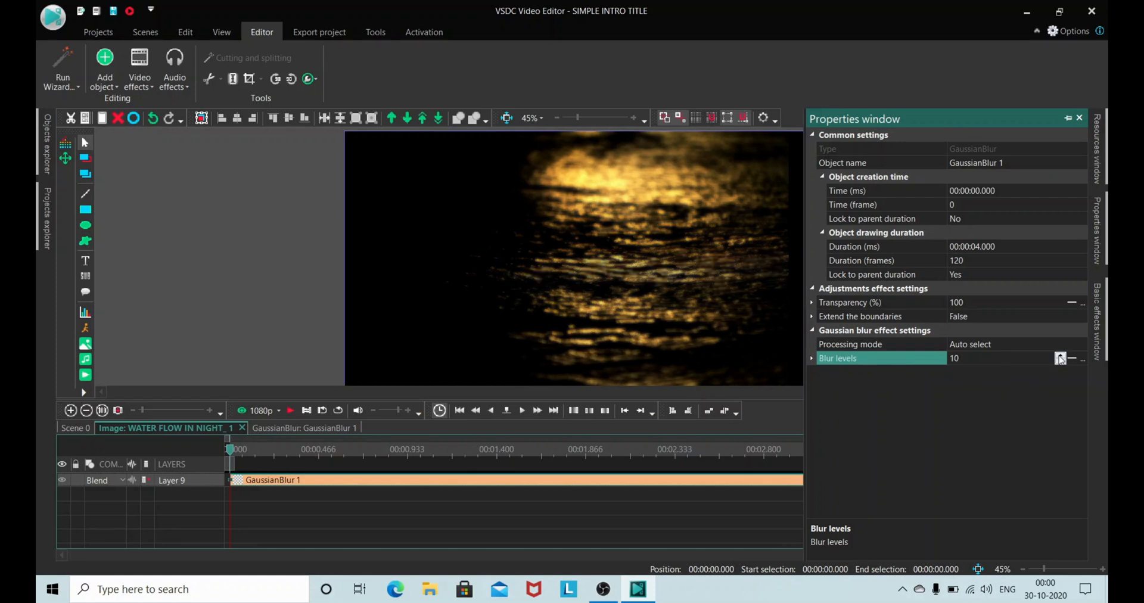
pyautogui.click(1060, 358)
pyautogui.click(347, 325)
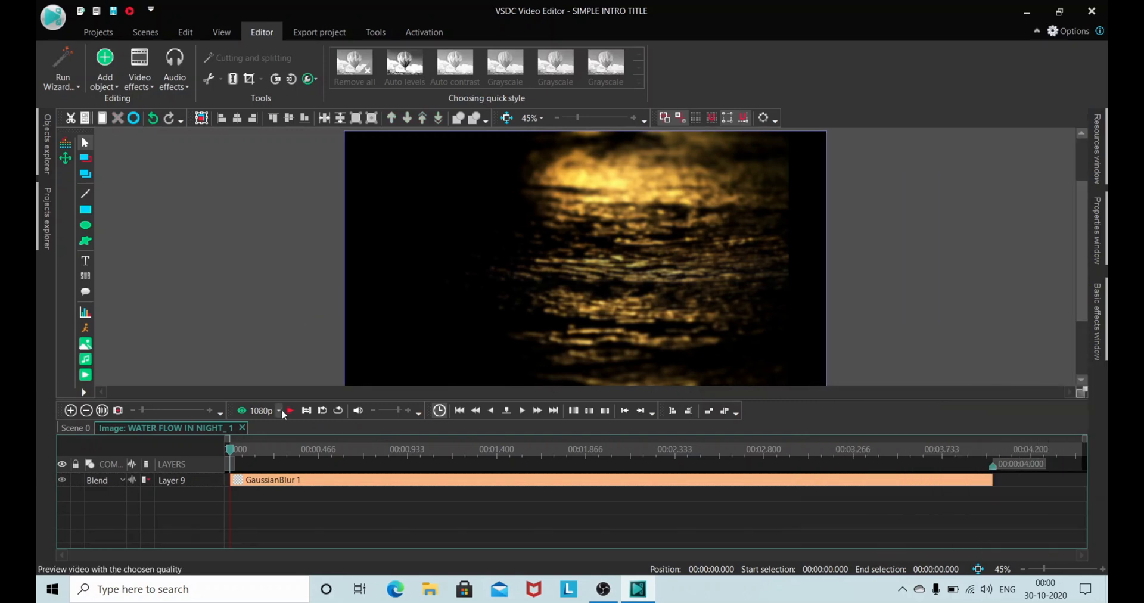
pyautogui.click(290, 411)
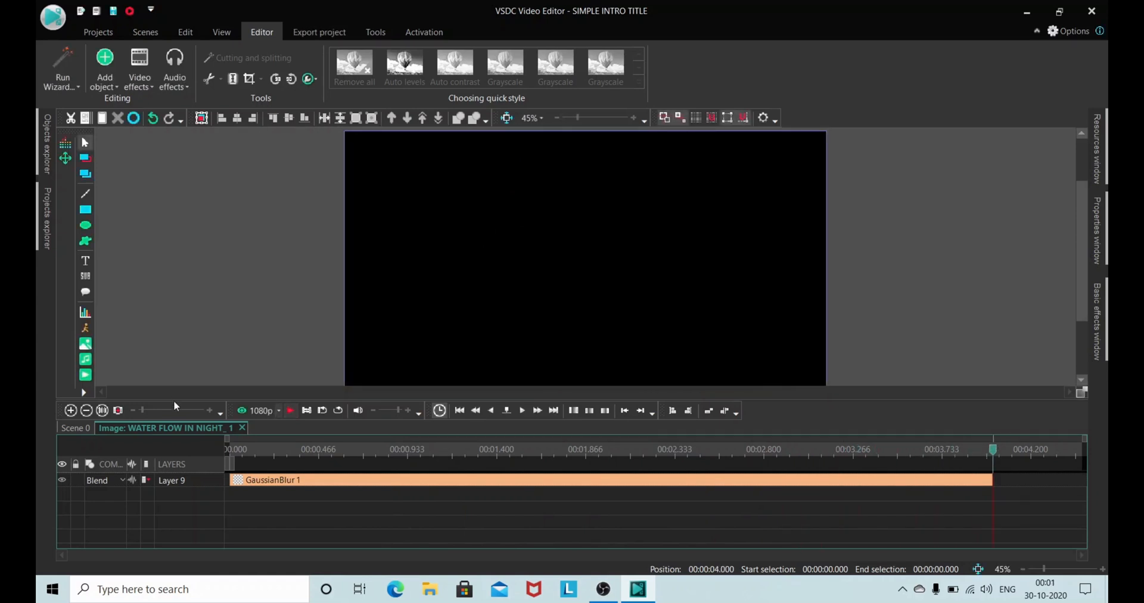
# Step: Return to Scene 0, preview the title over the blurred background and move the playhead back to the start
pyautogui.click(77, 428)
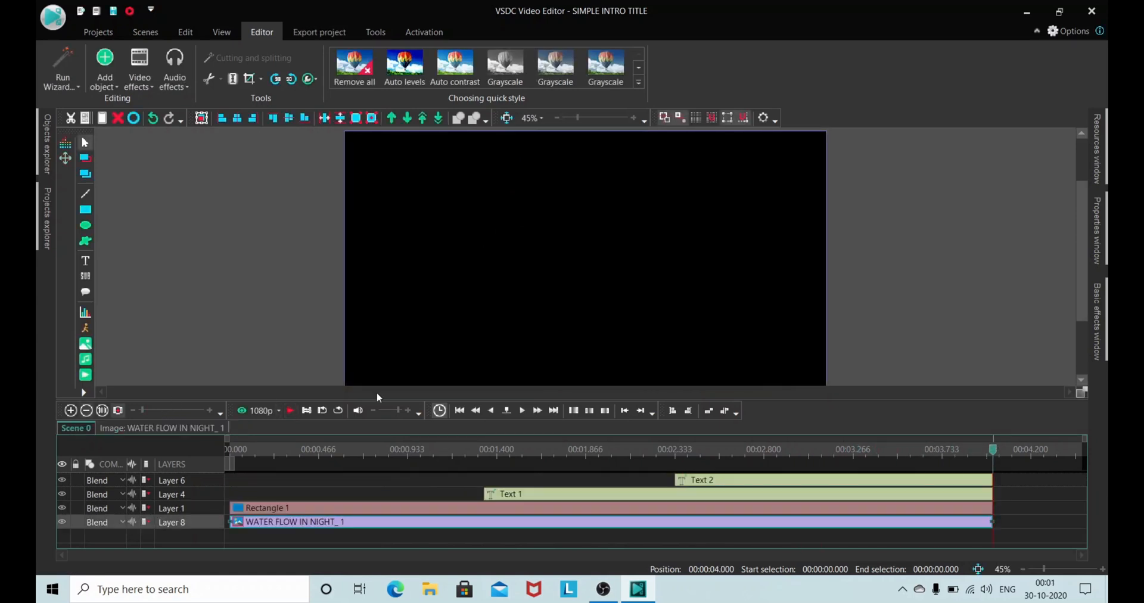
pyautogui.click(459, 411)
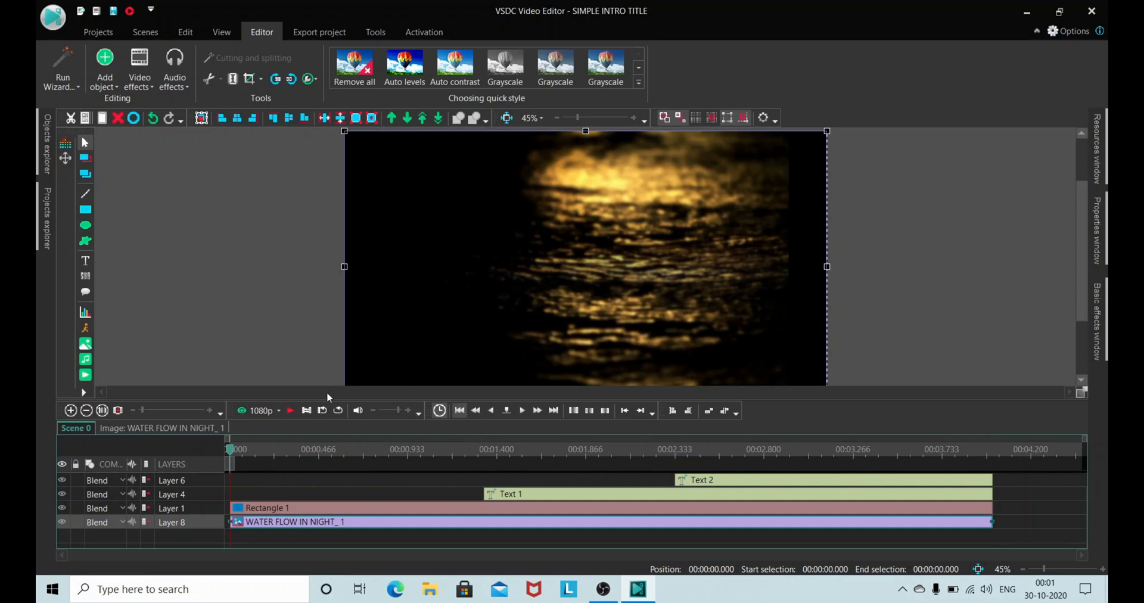
pyautogui.click(290, 411)
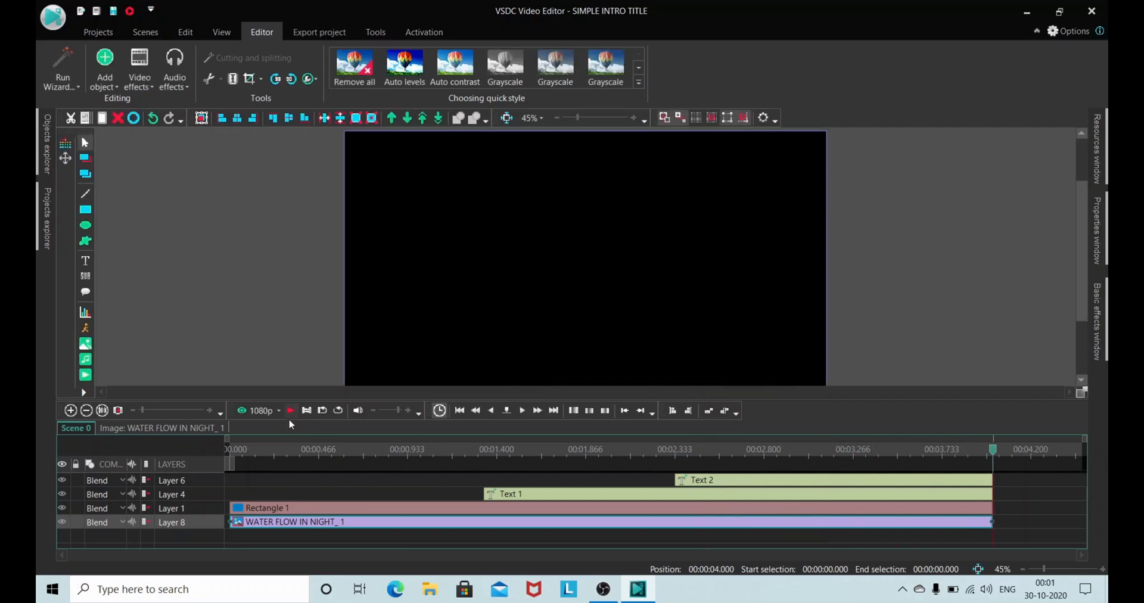
pyautogui.click(460, 410)
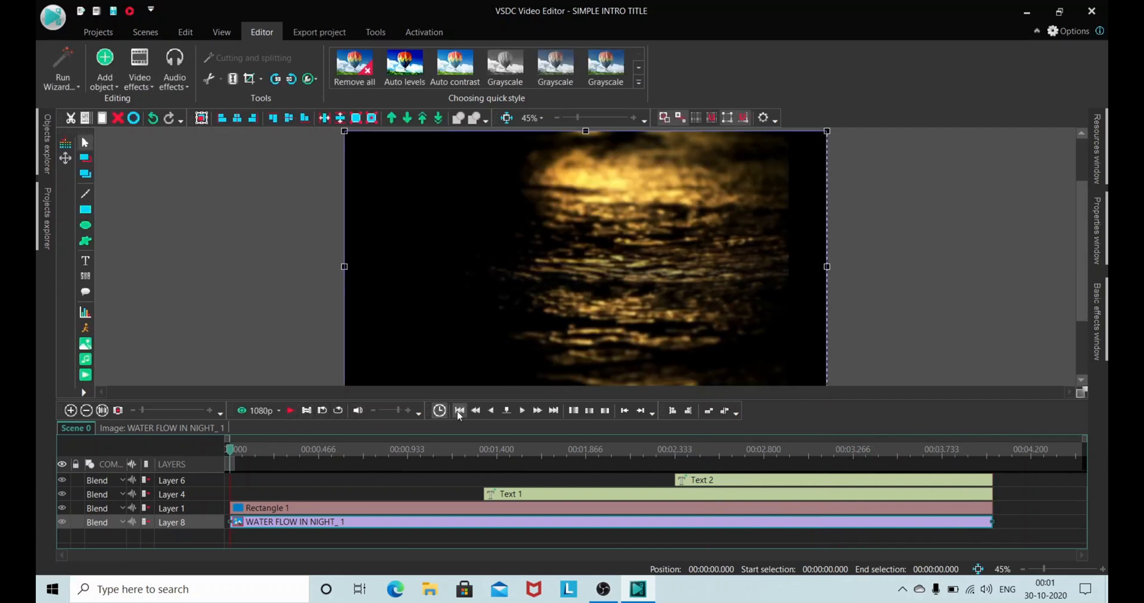
# Step: Start exporting the project for YouTube with the Web device and the DCI 4K (native resolution) profile
pyautogui.click(320, 33)
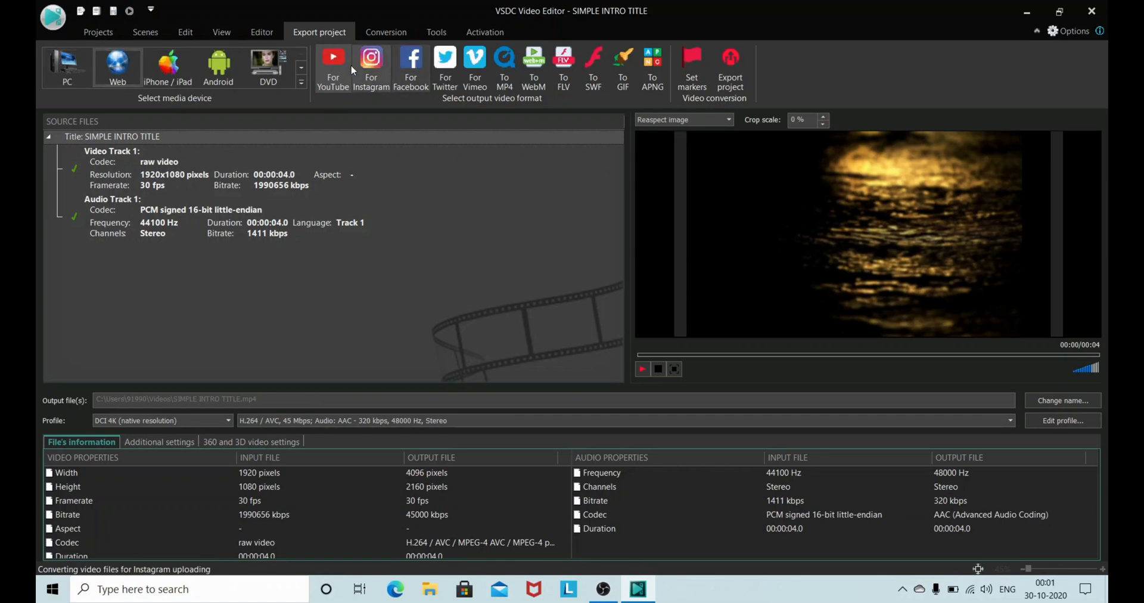
pyautogui.click(729, 75)
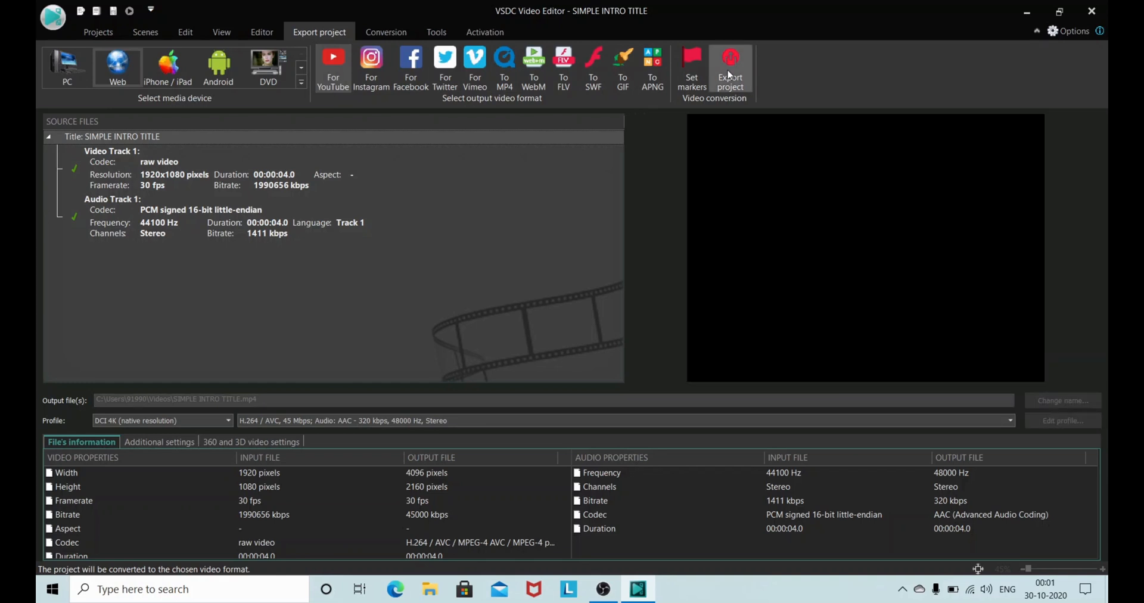